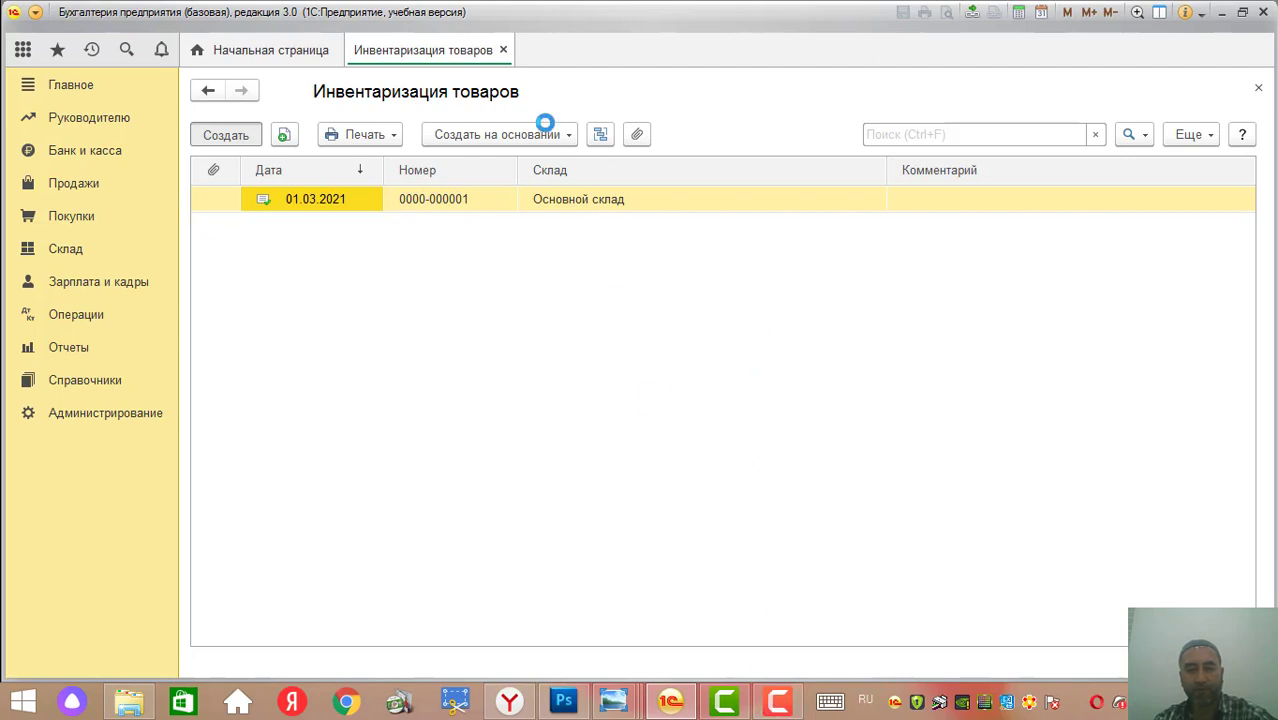
# Set the warehouse of the new goods inventory document to «Основной склад»
pyautogui.click(778, 705)
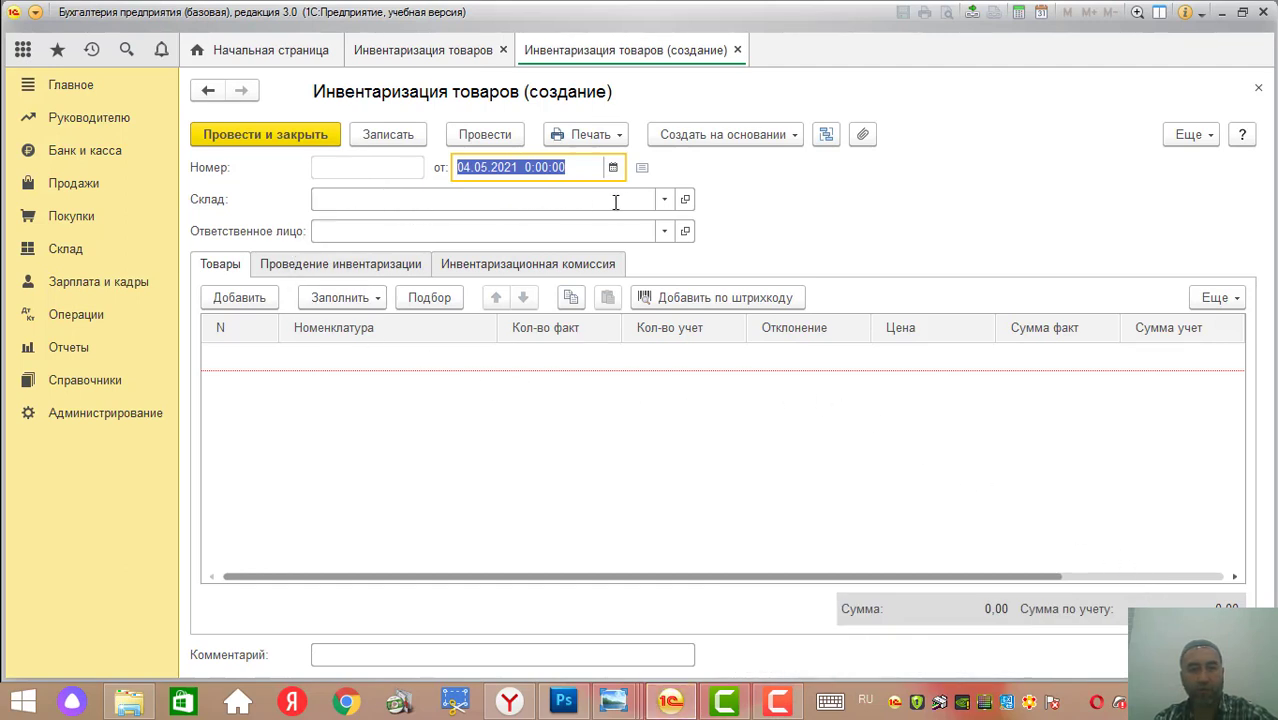
pyautogui.click(662, 202)
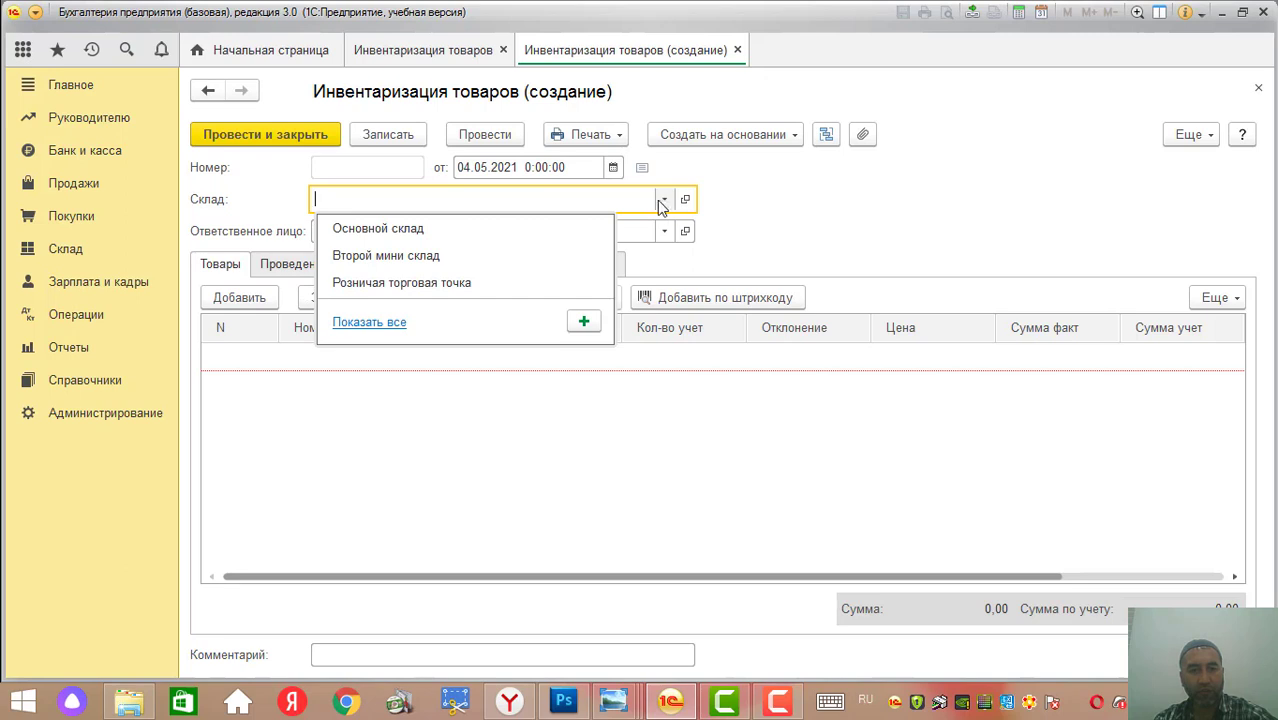
pyautogui.click(434, 226)
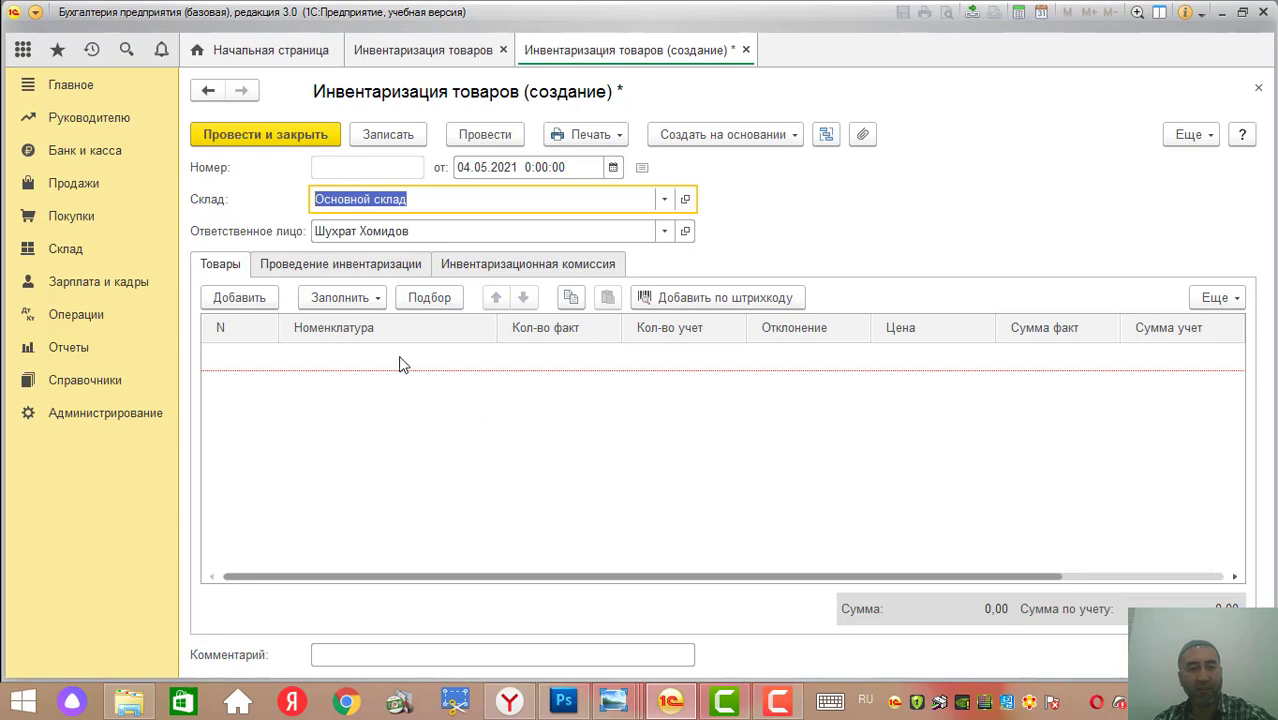
# Fill the goods table from the warehouse stock balances and post the inventory document
pyautogui.click(380, 302)
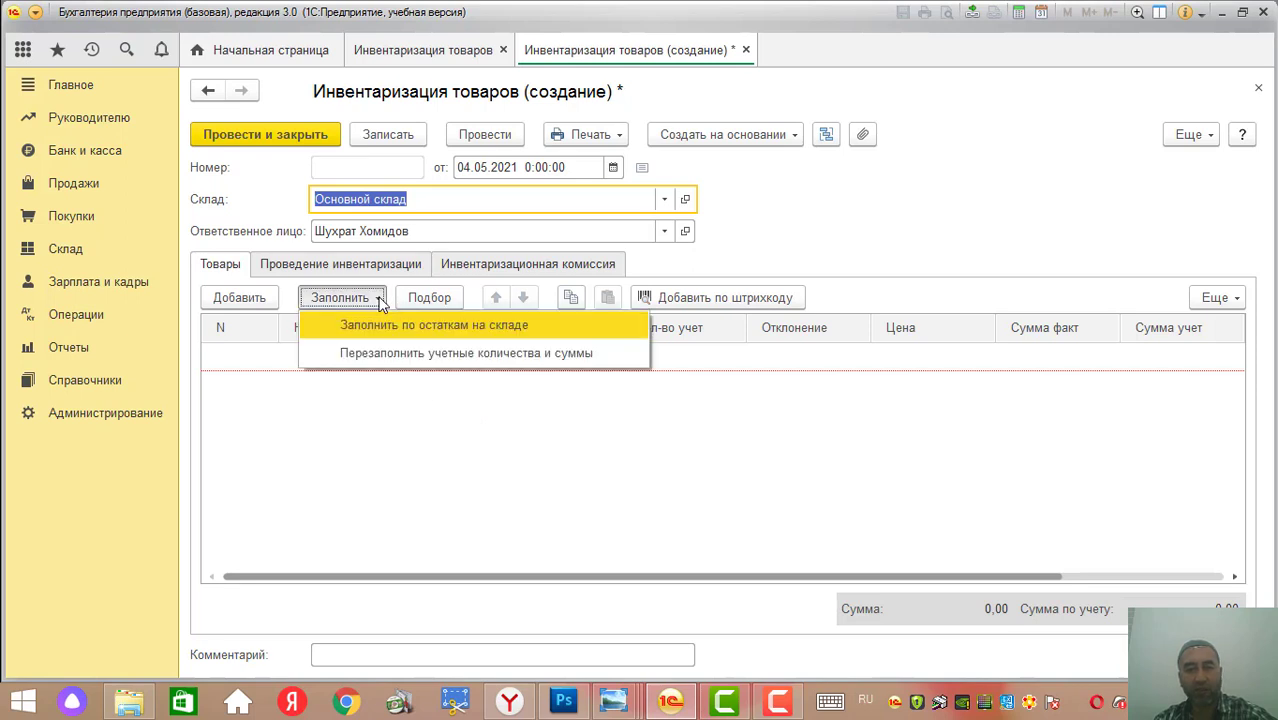
pyautogui.click(432, 325)
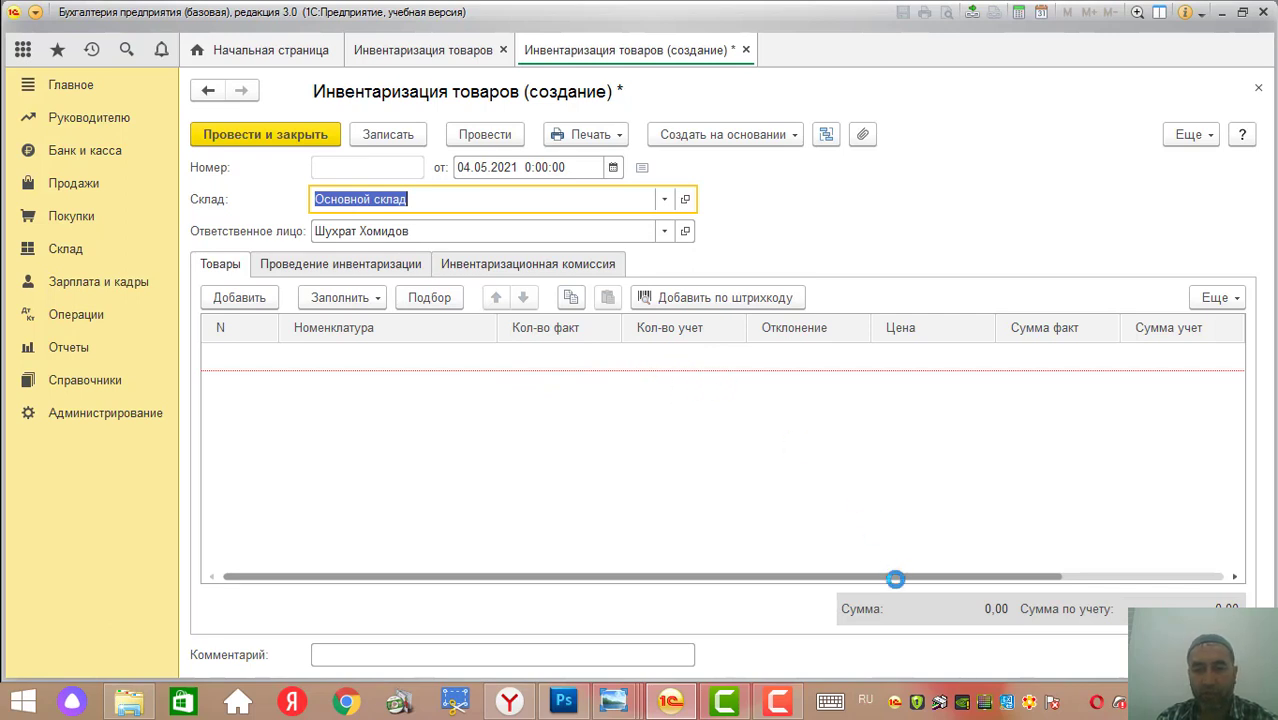
pyautogui.click(790, 712)
pyautogui.click(778, 703)
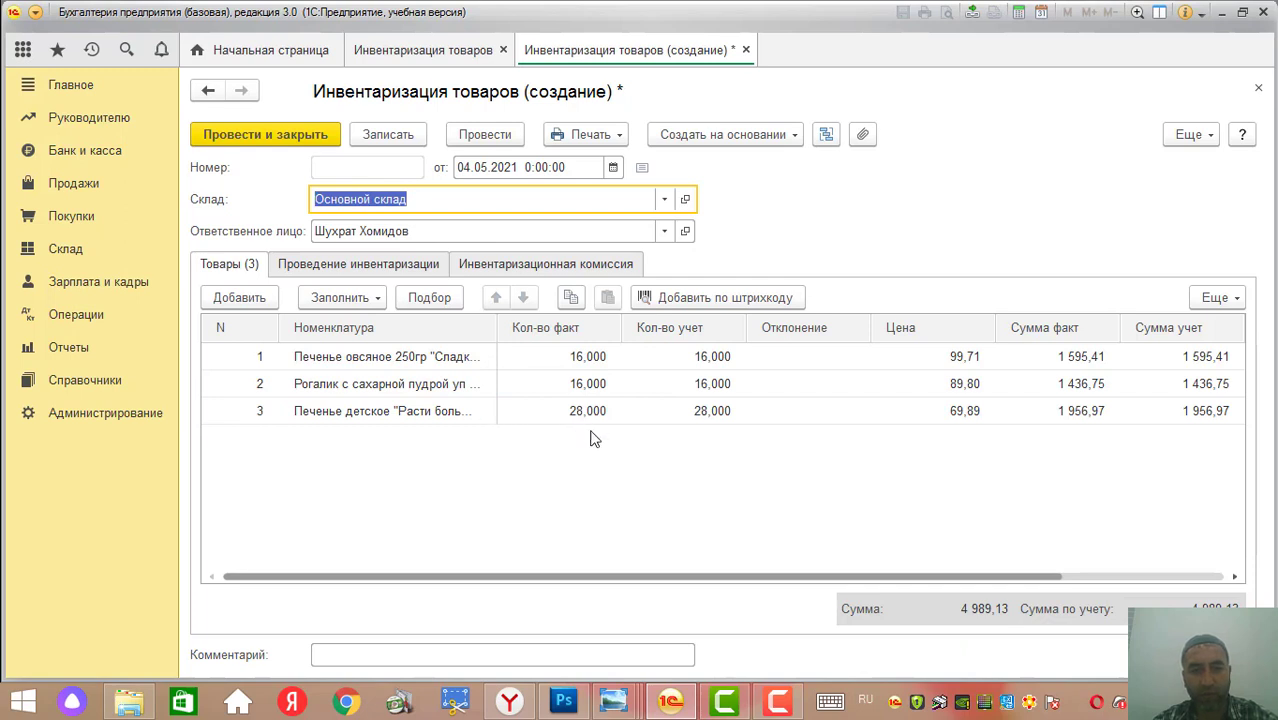
pyautogui.click(466, 138)
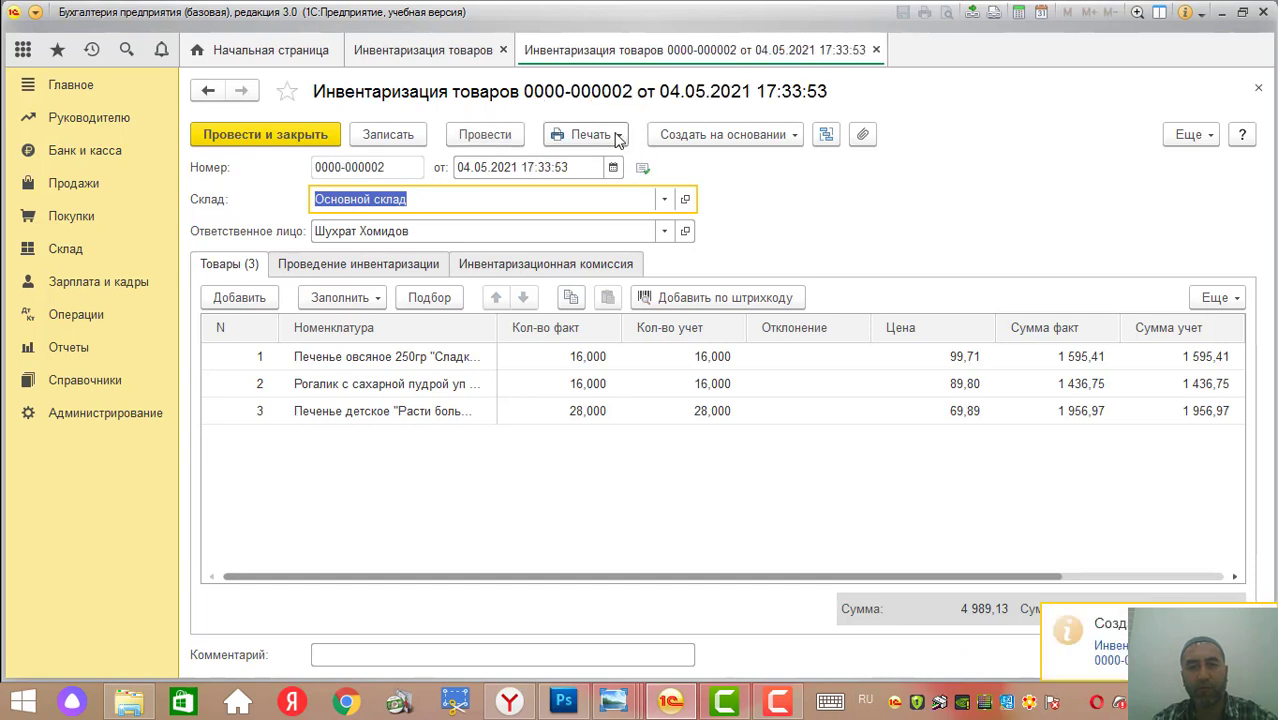
# Generate the «Инвентаризация товаров на складе» print form and review it down to the signature lines
pyautogui.click(612, 134)
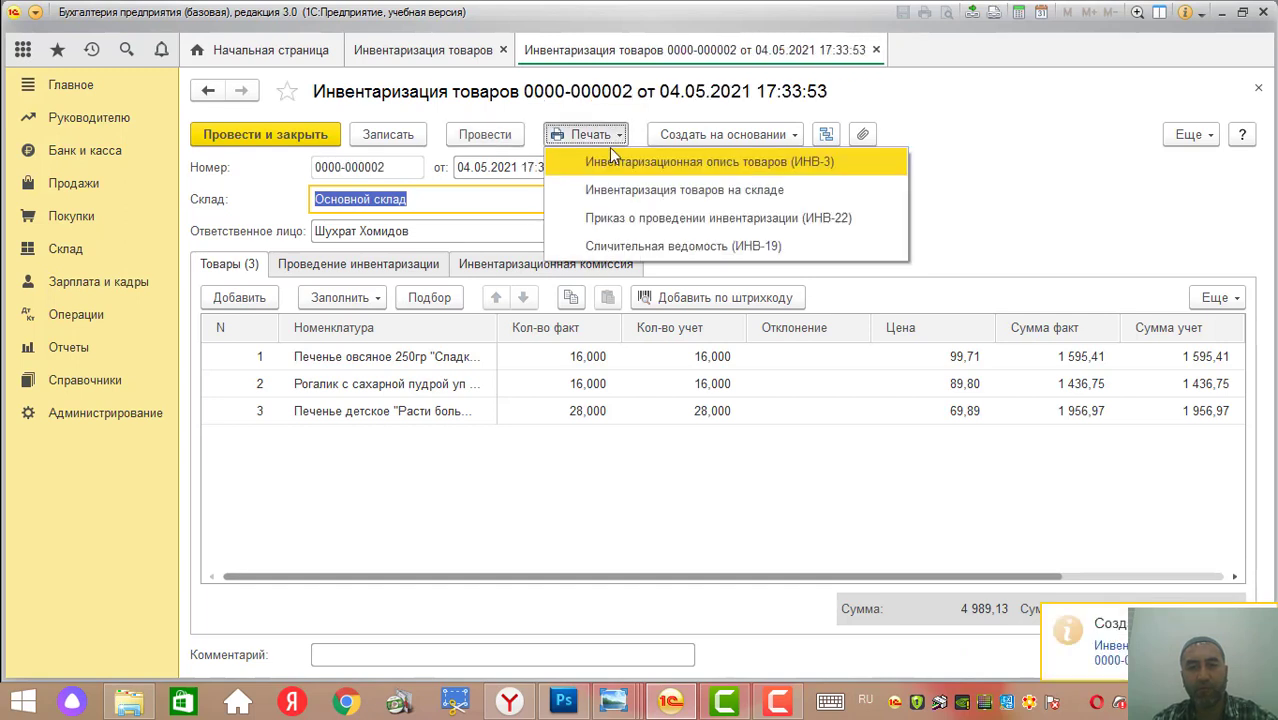
pyautogui.click(657, 187)
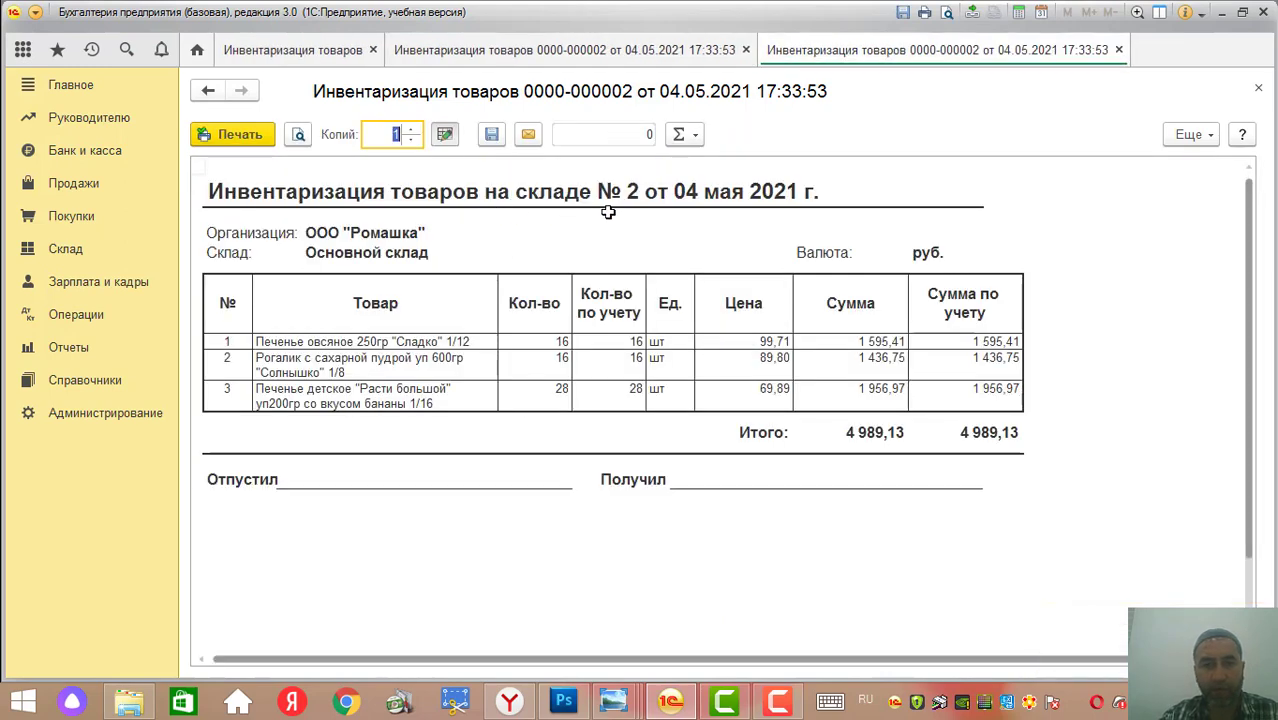
pyautogui.scroll(-1, 685, 222)
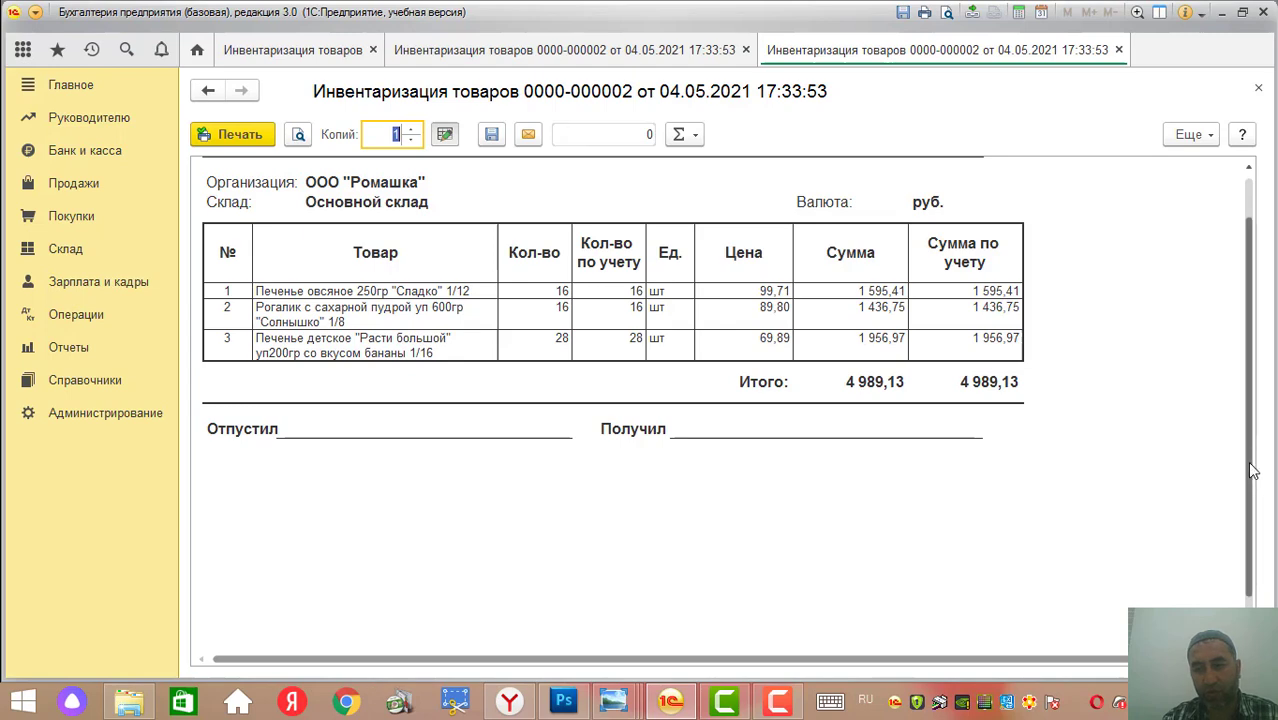
pyautogui.scroll(-3, 1252, 476)
pyautogui.scroll(5, 1177, 422)
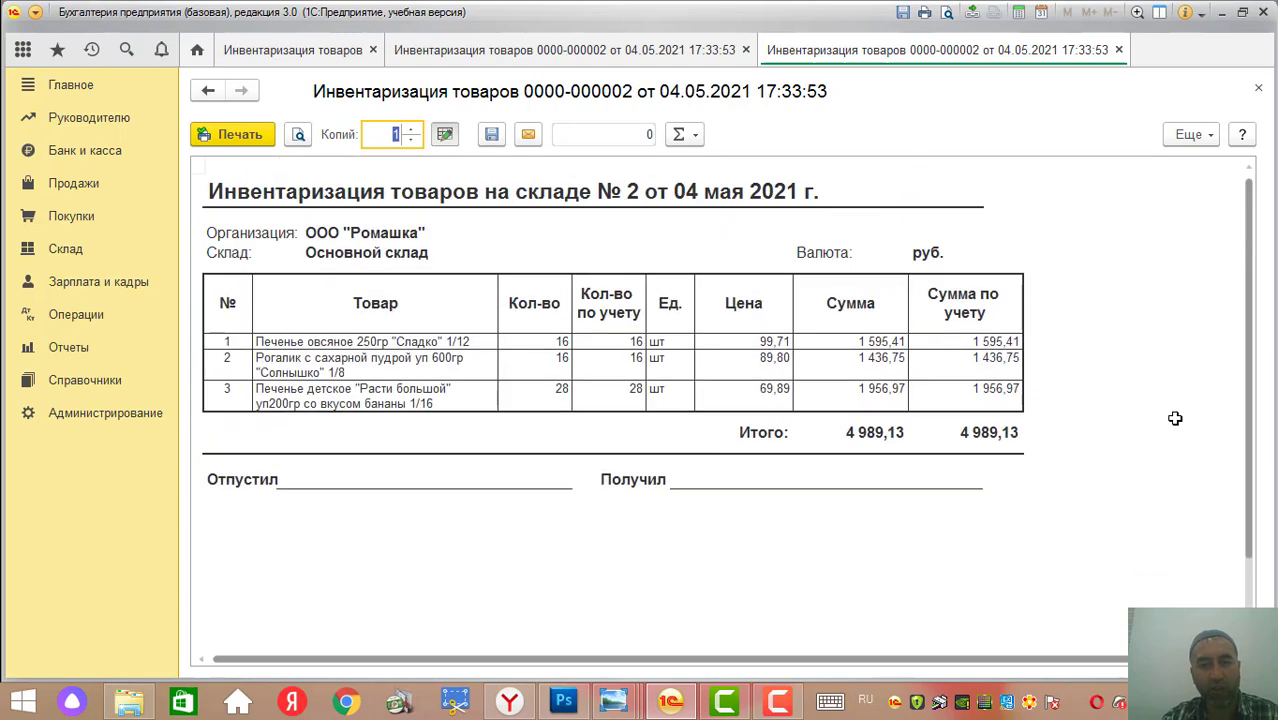
pyautogui.scroll(-5, 1113, 413)
pyautogui.scroll(4, 1113, 413)
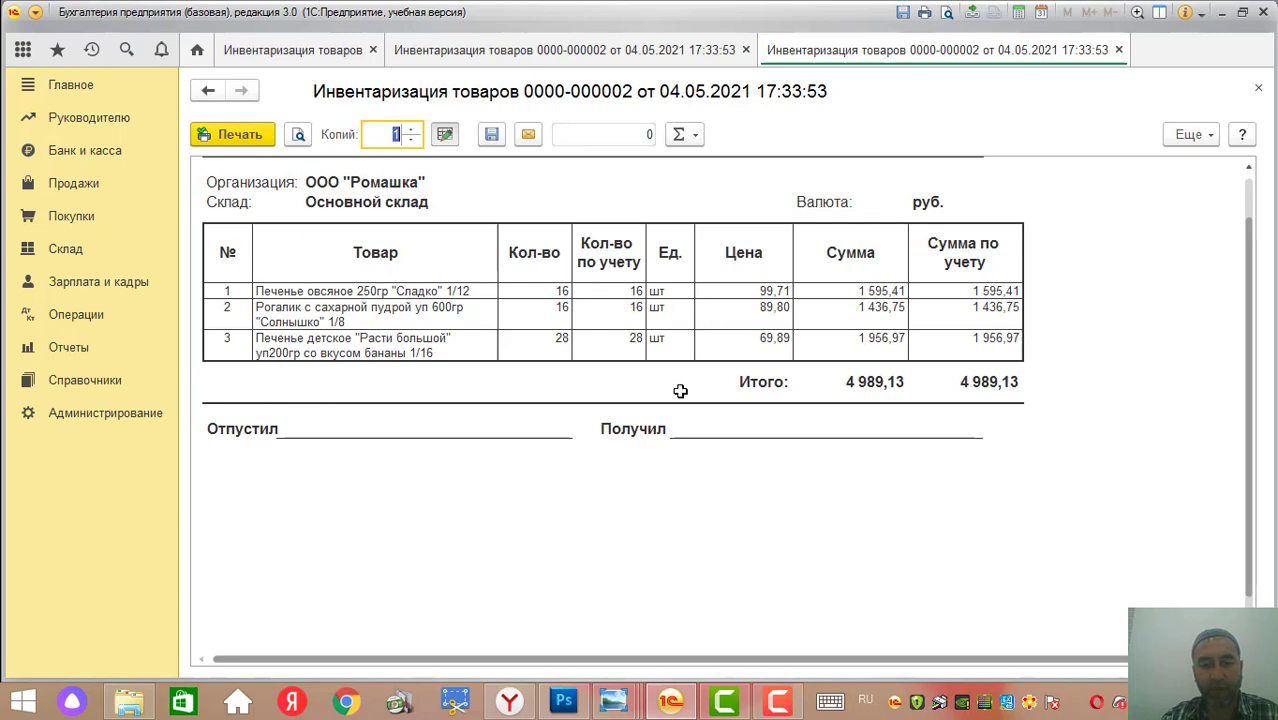
# Switch to Windows Photo Viewer and compare the scanned sheets «инветаризация» and «списание», checking the actual and recorded quantities
pyautogui.click(617, 704)
pyautogui.click(712, 612)
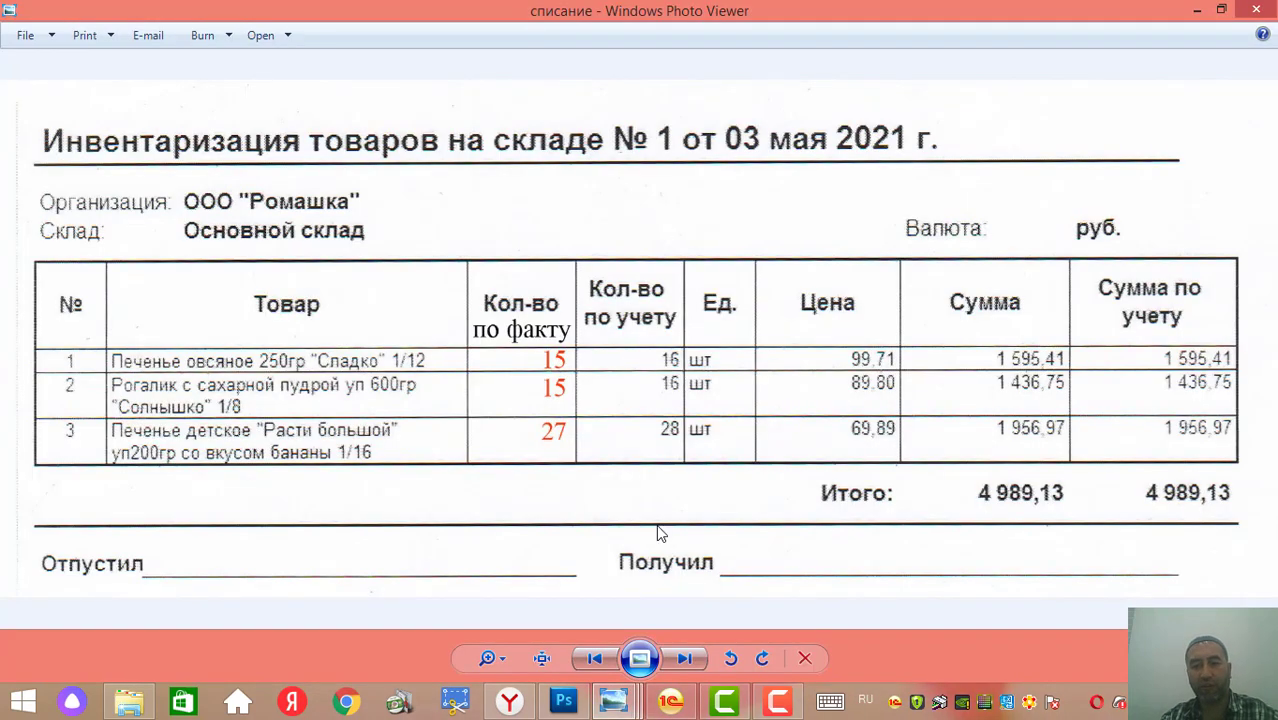
pyautogui.click(612, 706)
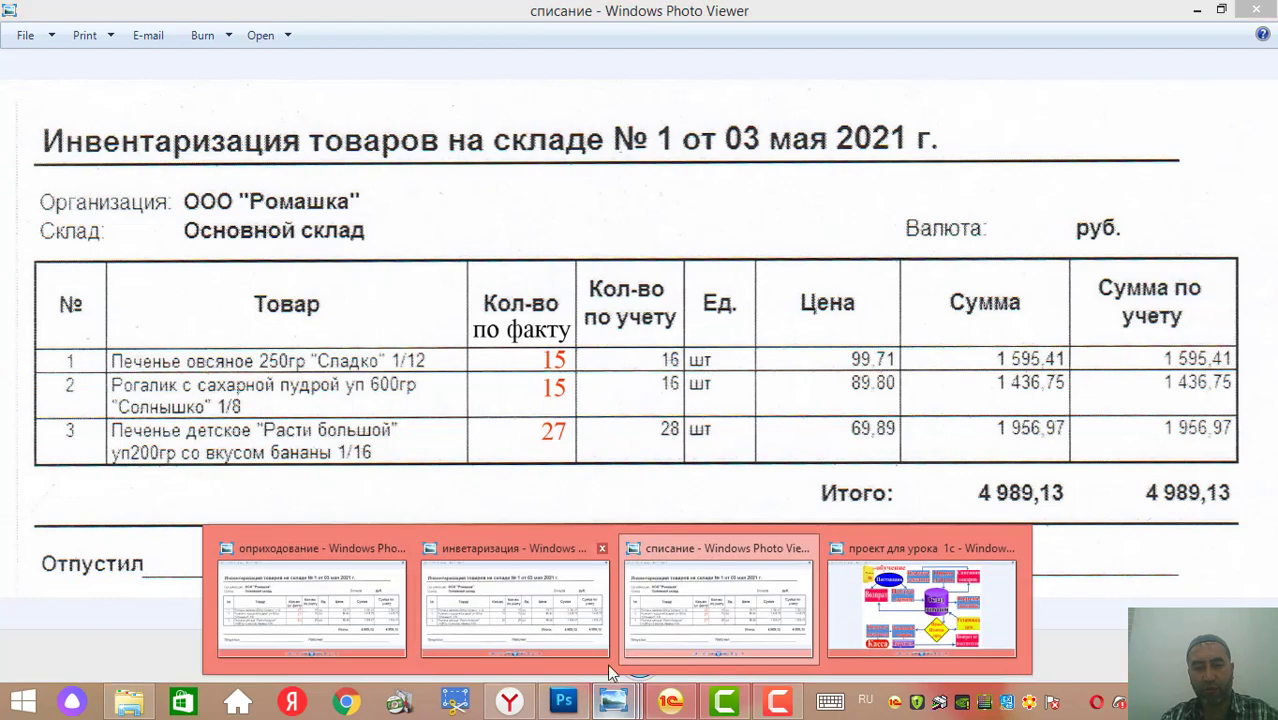
pyautogui.click(495, 628)
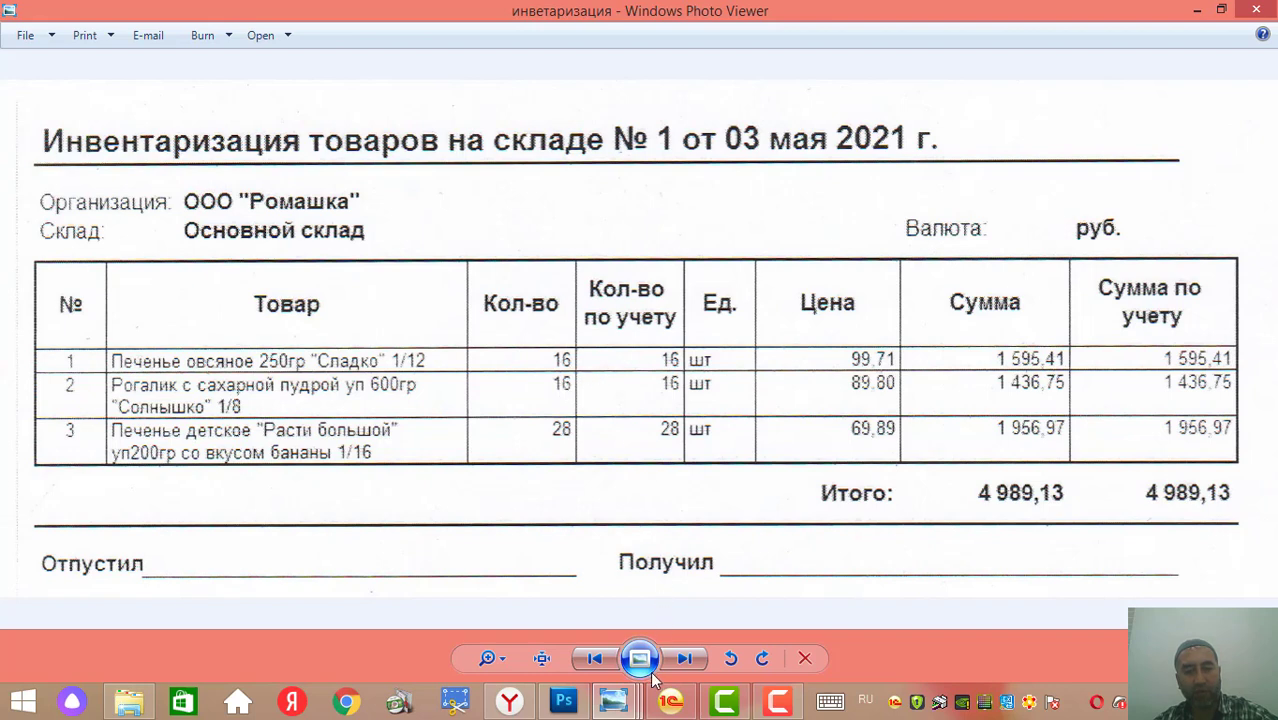
pyautogui.moveTo(628, 694)
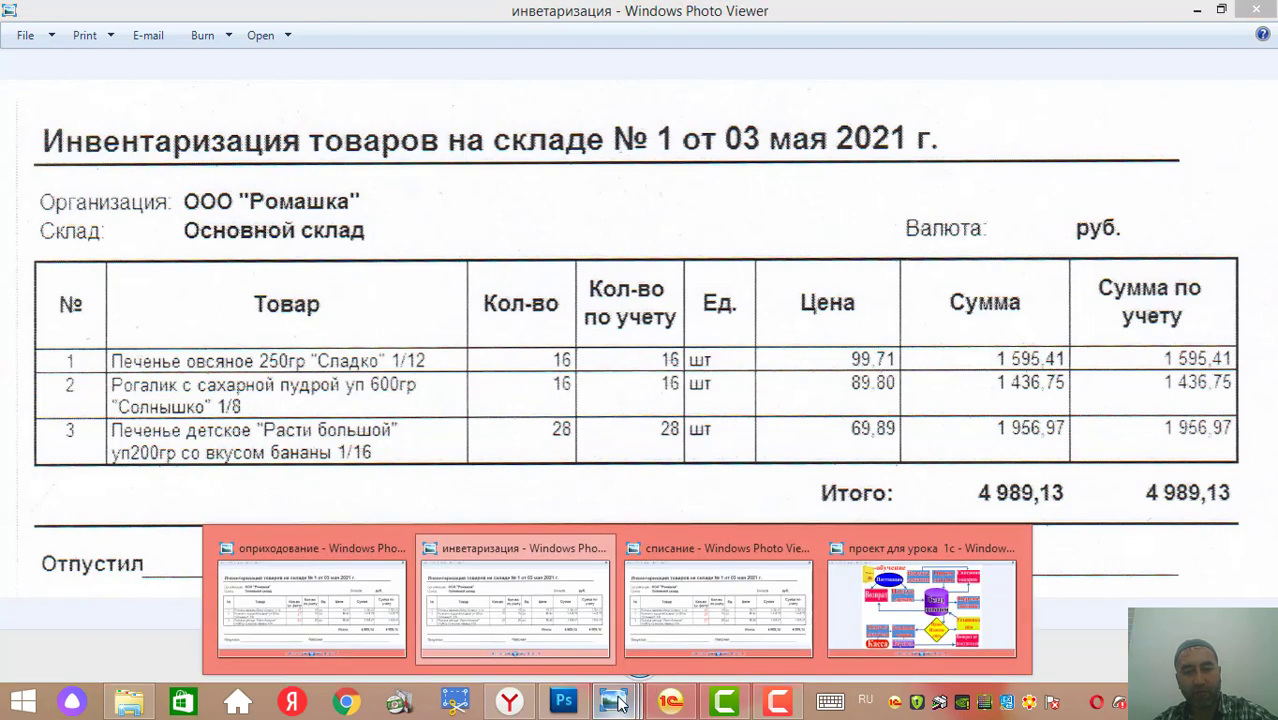
pyautogui.click(652, 655)
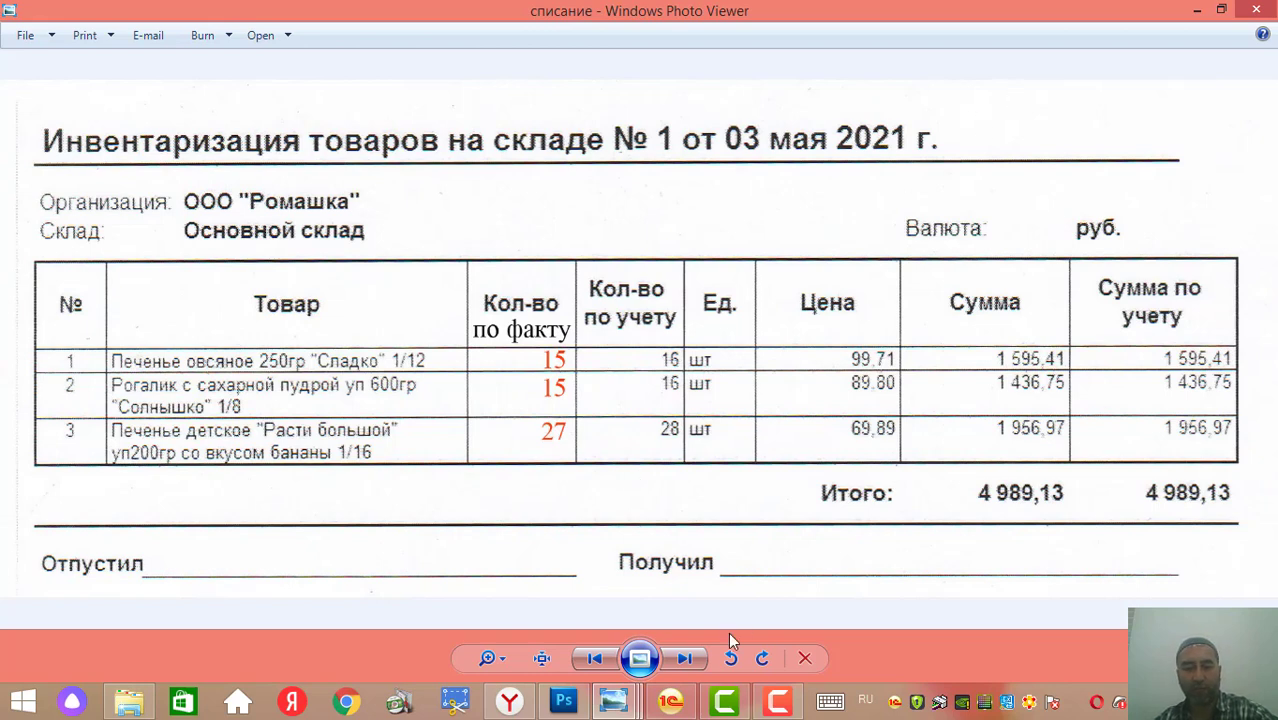
# Return to 1C, close the print form and its document, and reopen the 04.05.2021 inventory document from the list
pyautogui.moveTo(672, 708)
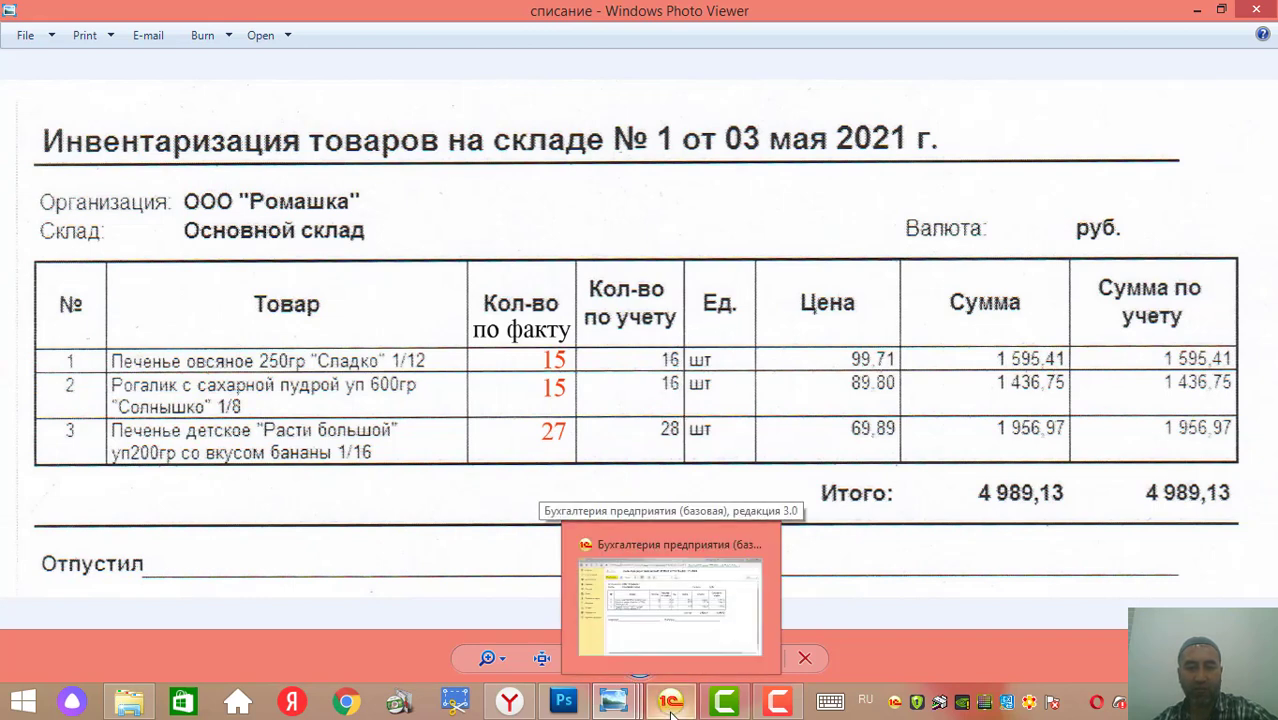
pyautogui.click(650, 602)
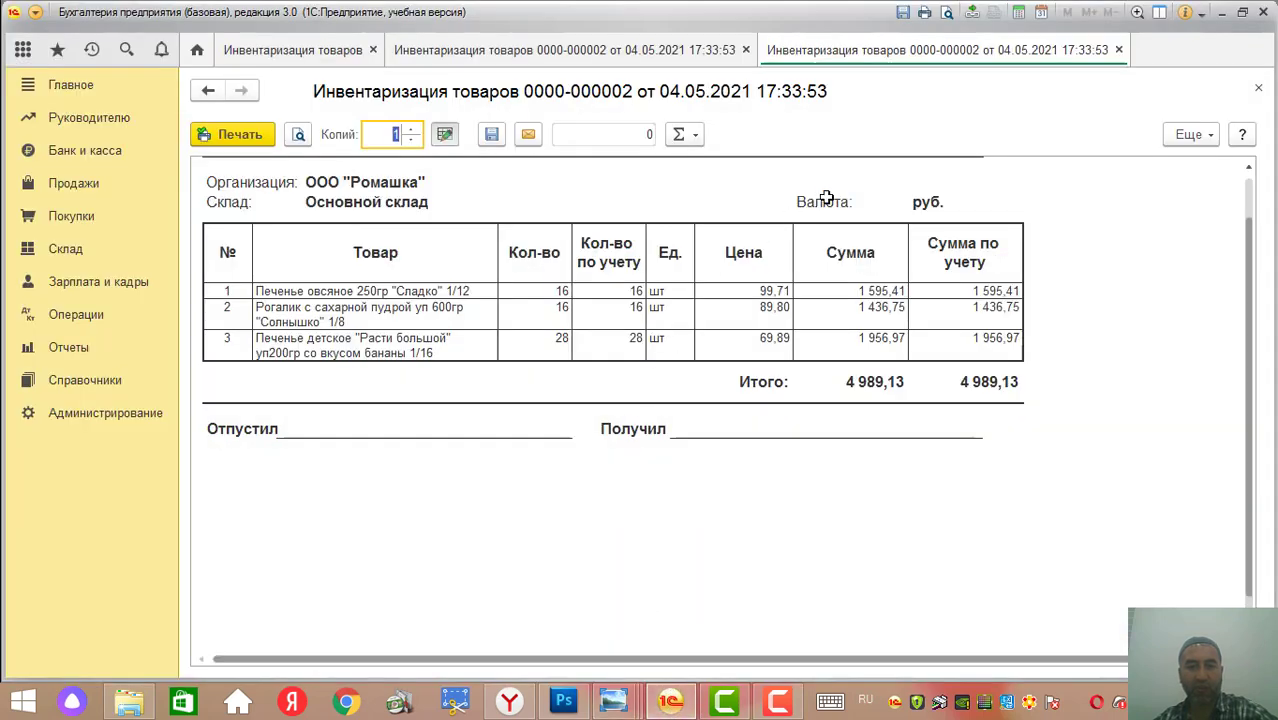
pyautogui.click(1259, 91)
pyautogui.click(1259, 91)
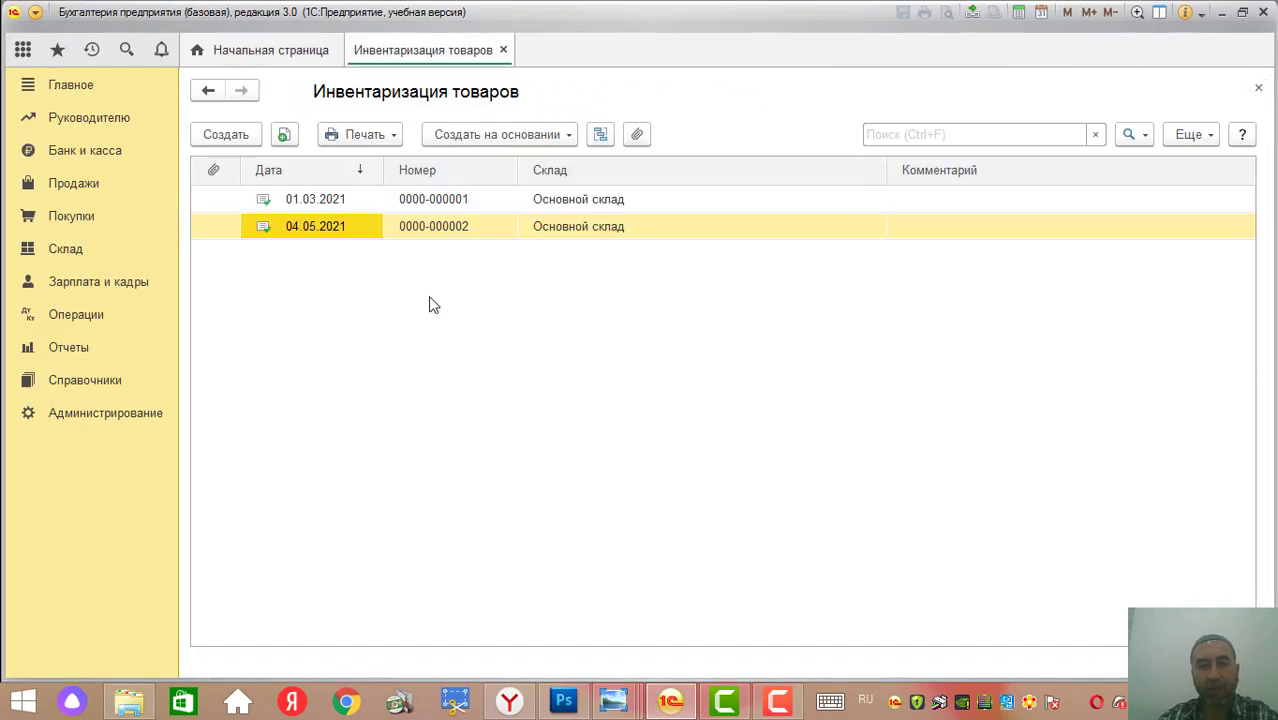
pyautogui.click(401, 204)
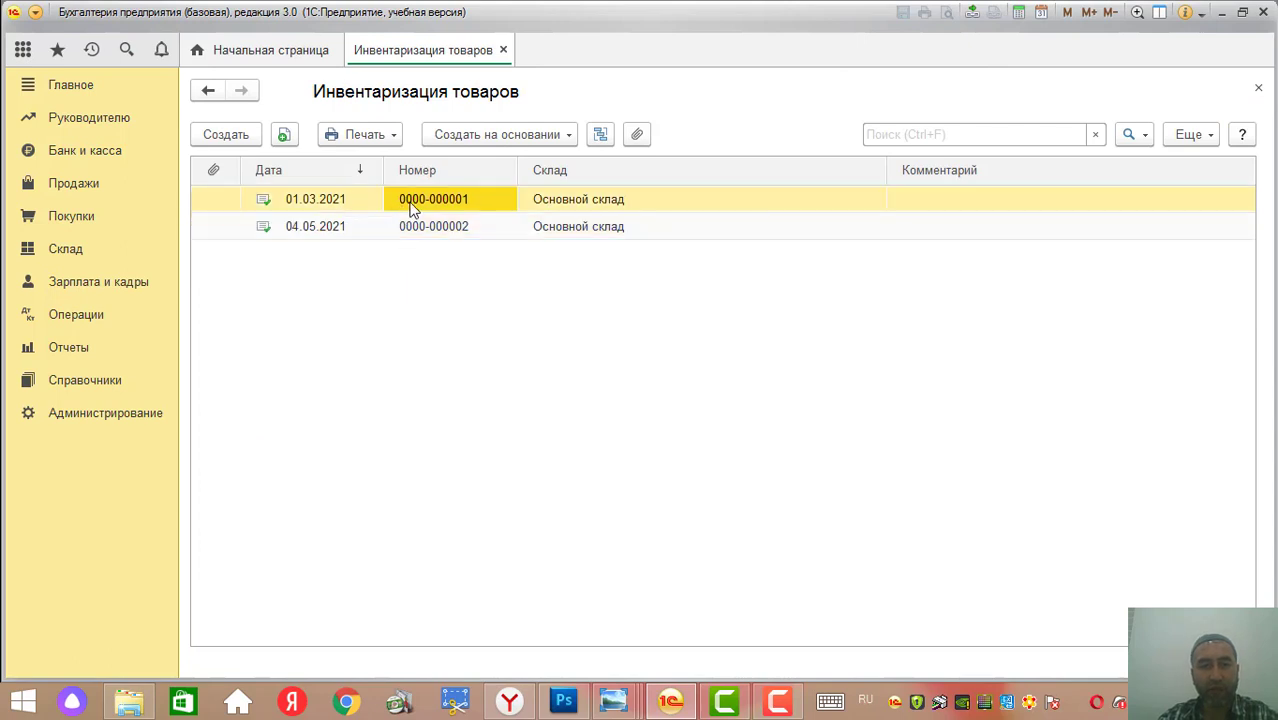
pyautogui.doubleClick(418, 228)
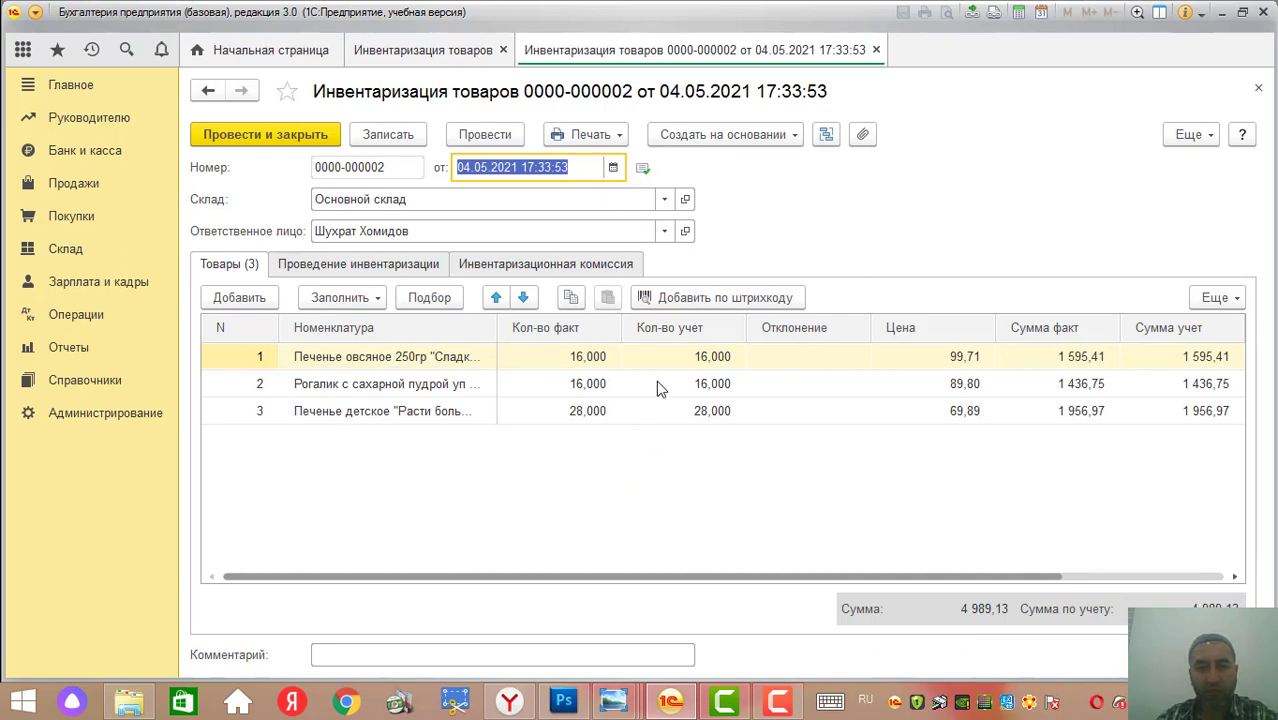
# Restore the «списание» scan from full screen and enlarge its window beside the goods table's actual quantity column
pyautogui.click(565, 362)
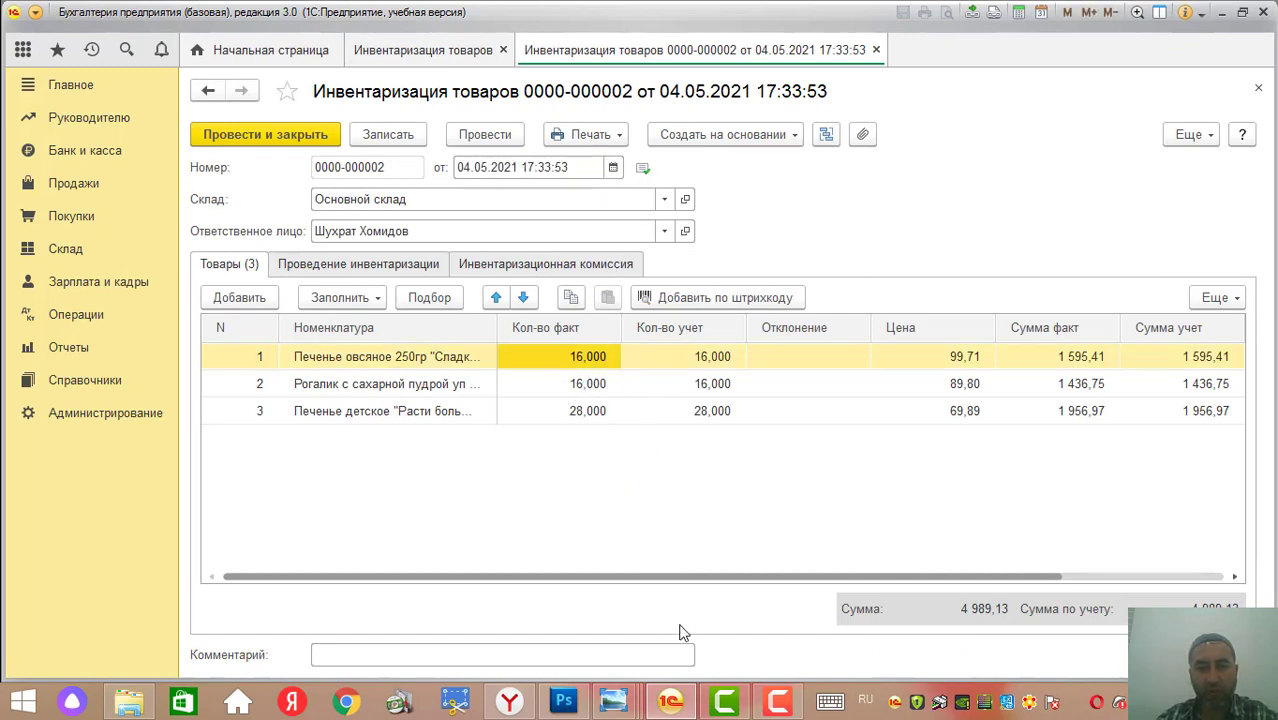
pyautogui.click(616, 700)
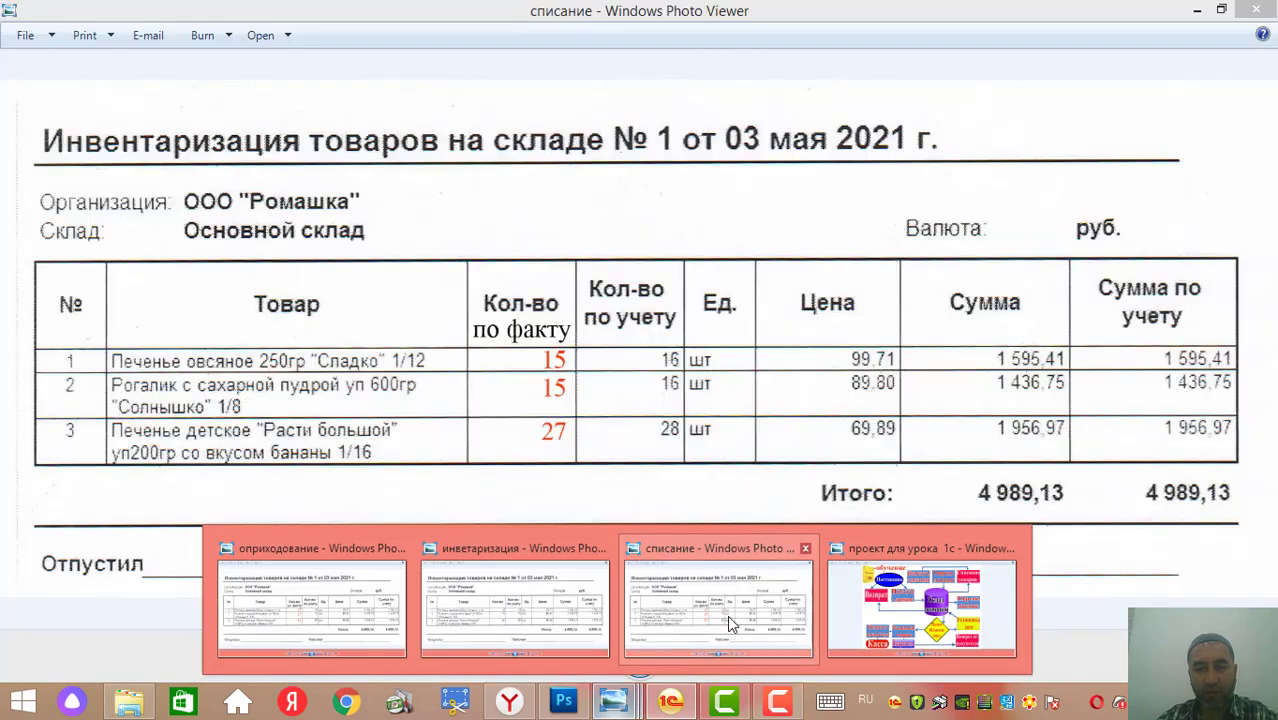
pyautogui.click(727, 615)
pyautogui.click(1221, 10)
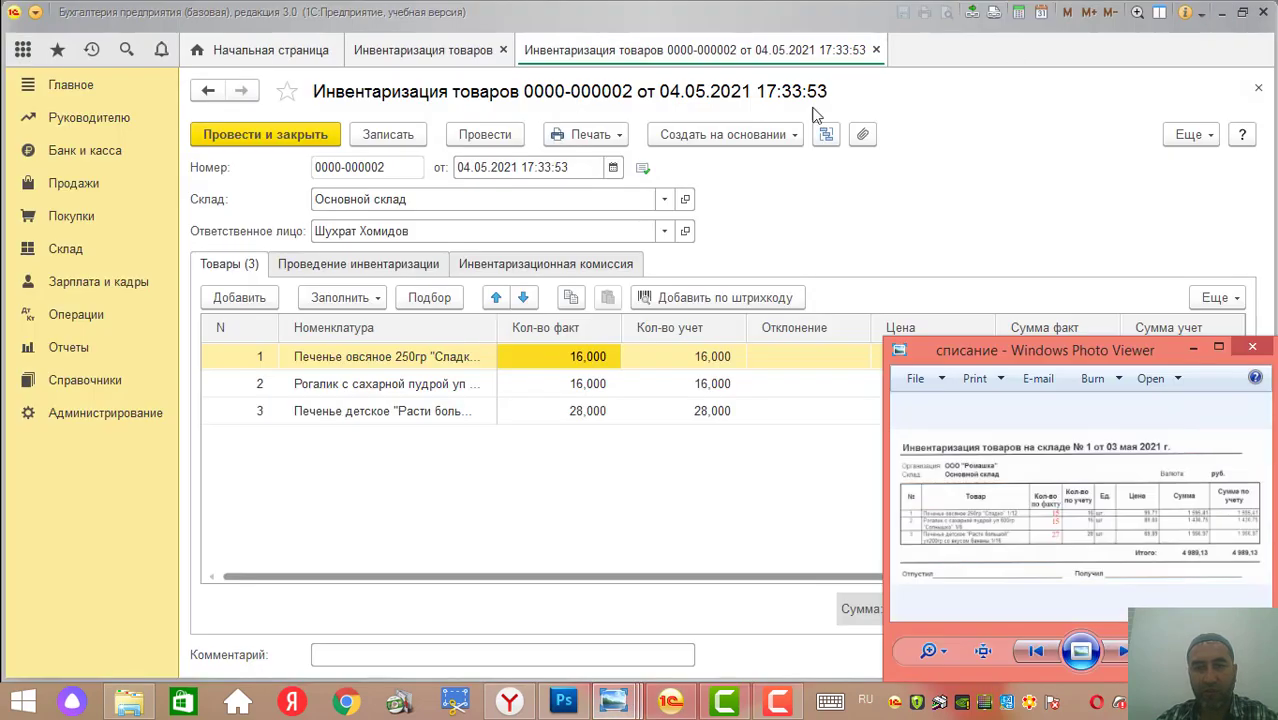
pyautogui.moveTo(966, 351); pyautogui.dragTo(715, 193)
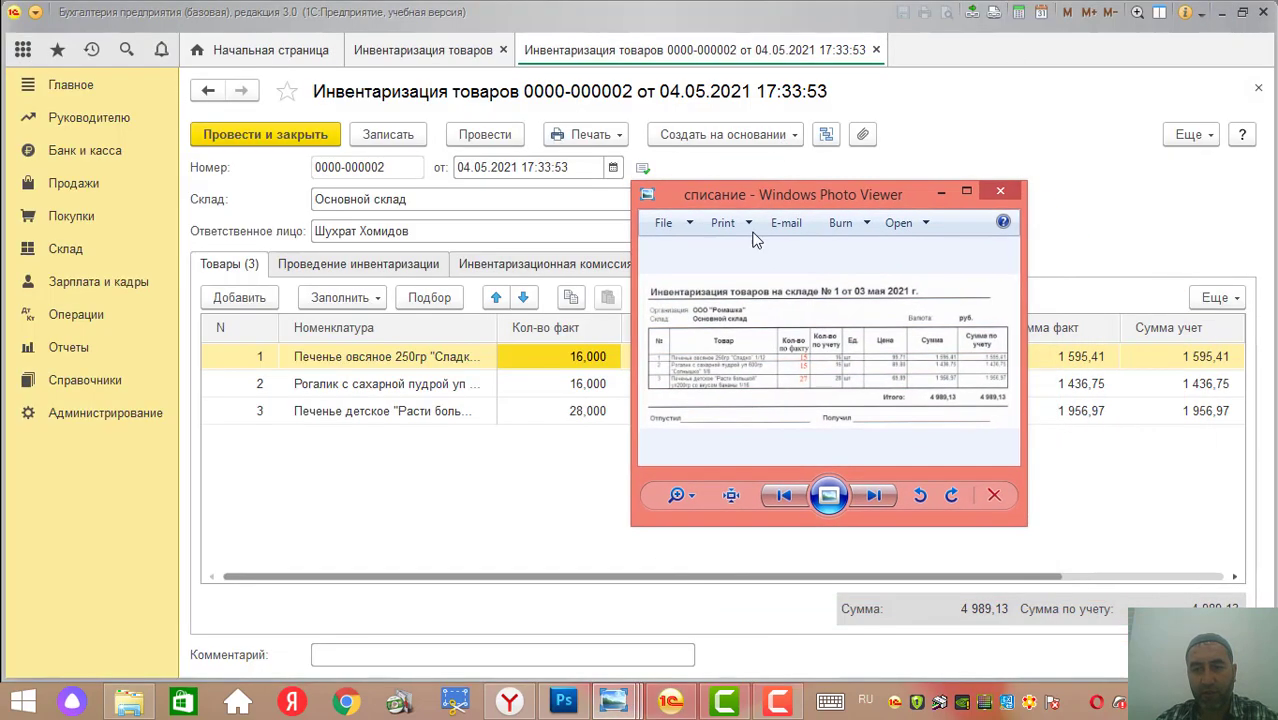
pyautogui.moveTo(1022, 530); pyautogui.dragTo(1250, 712)
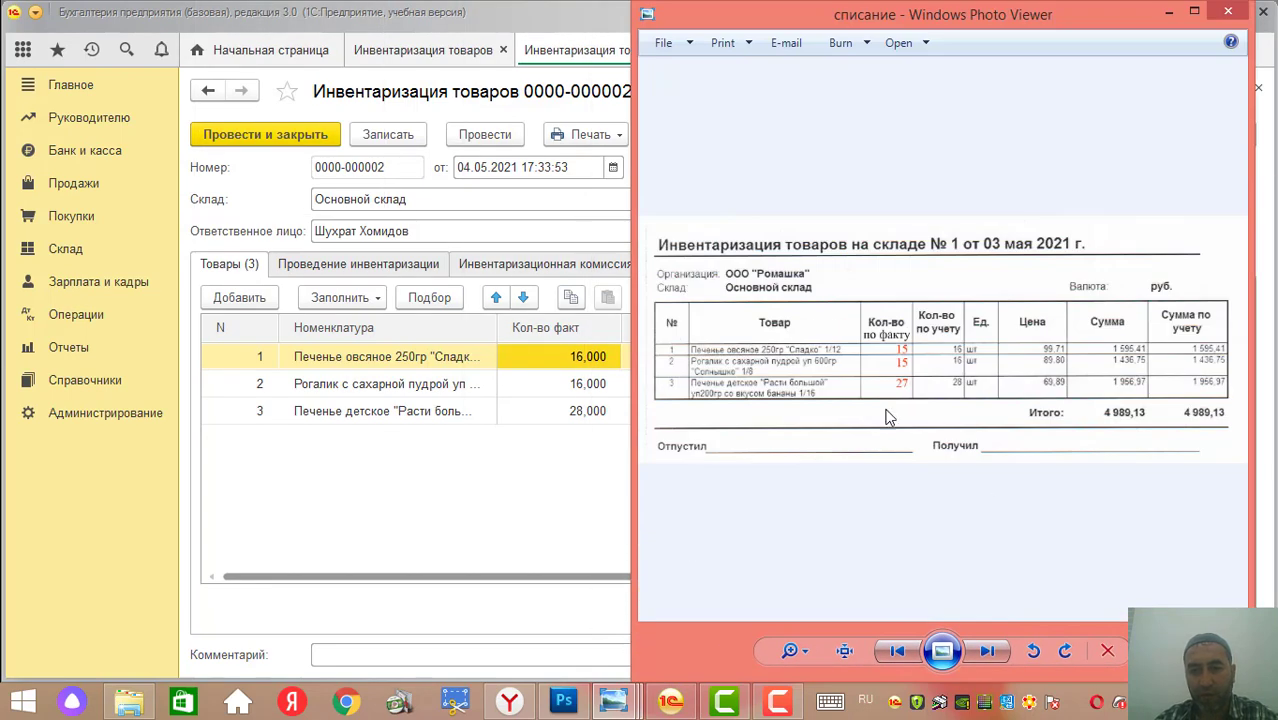
# Set the actual quantities to 15 for the oatmeal cookies, 15 for the powdered-sugar rogaliki and 27 for the children's cookies
pyautogui.click(581, 360)
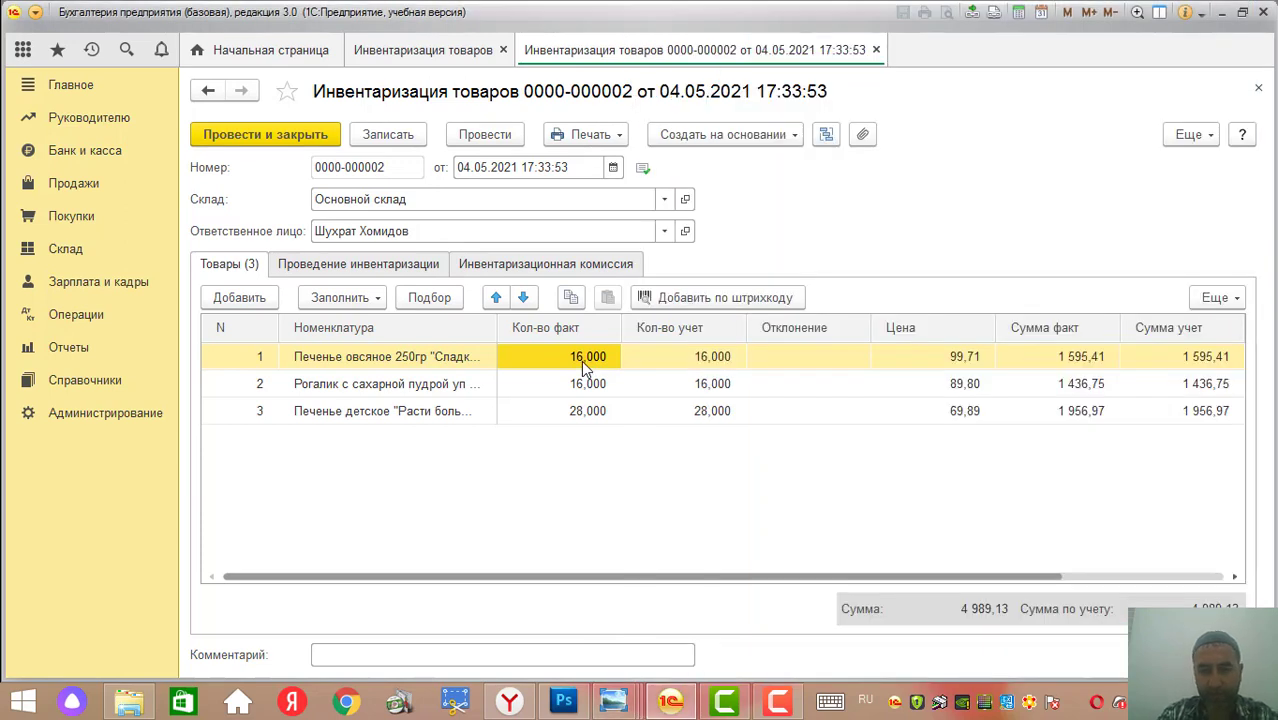
pyautogui.write('1515')
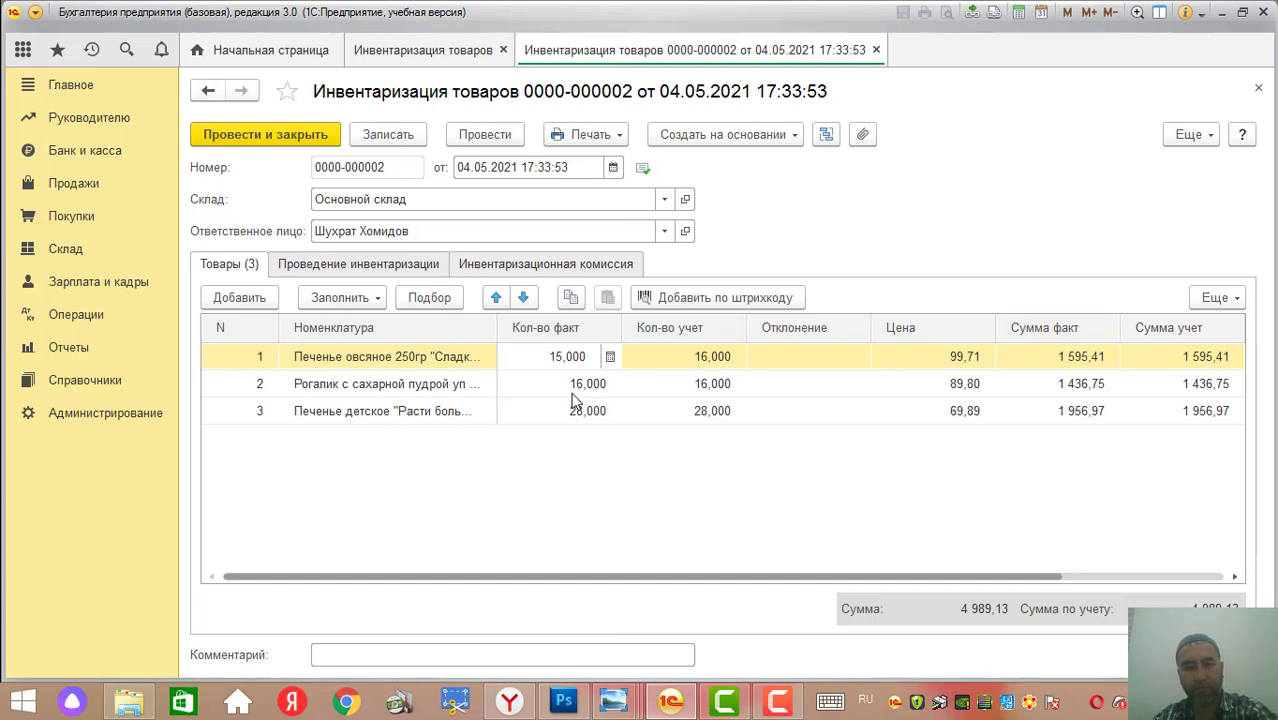
pyautogui.click(572, 393)
pyautogui.write('1')
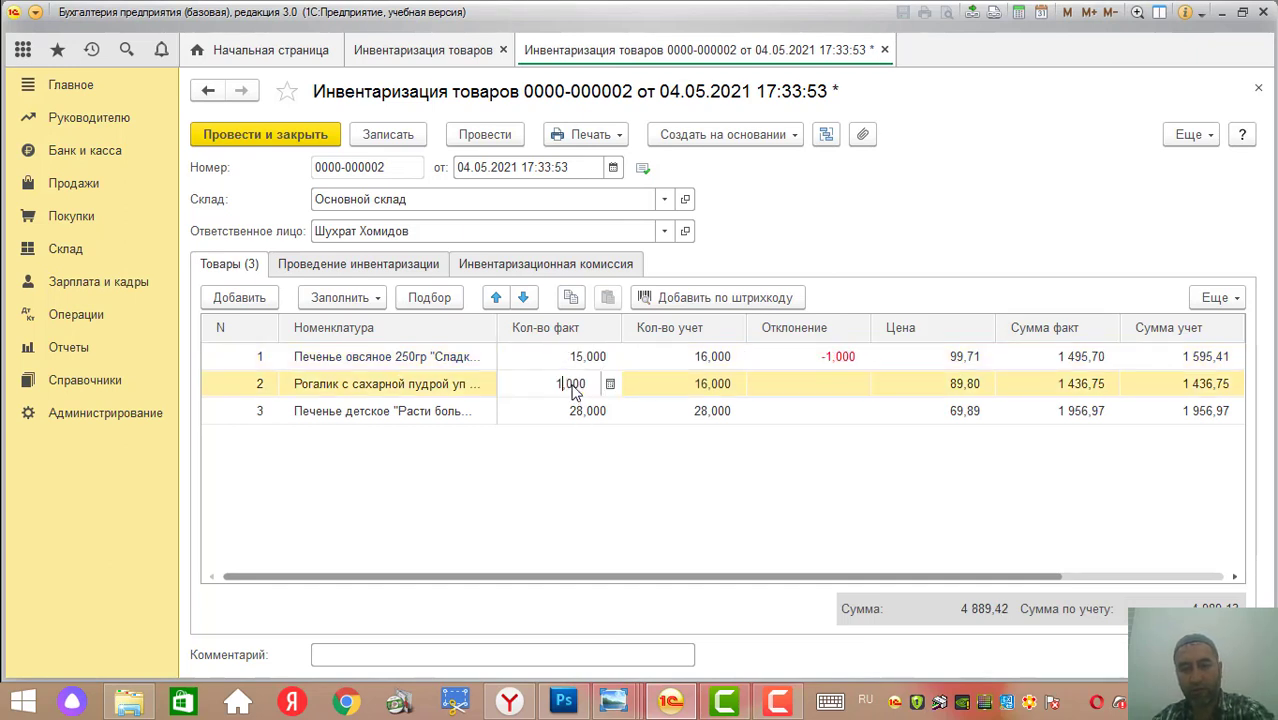
pyautogui.click(583, 420)
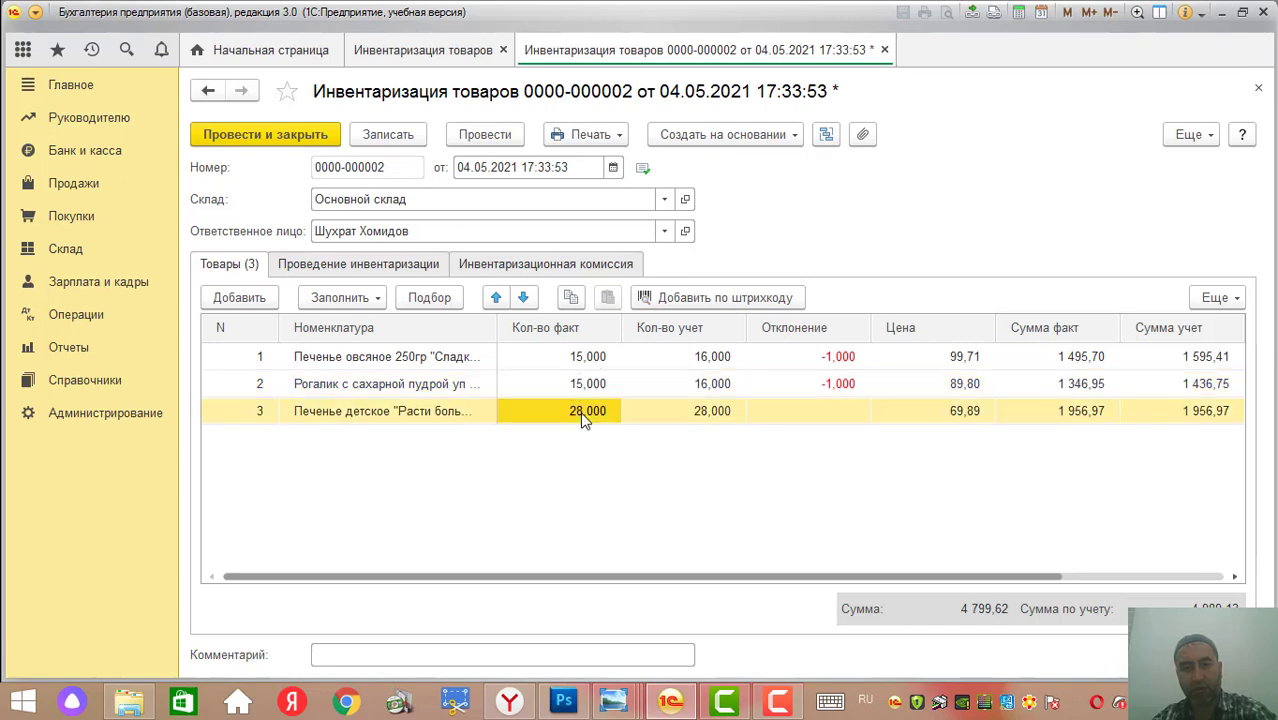
pyautogui.click(583, 420)
pyautogui.press('BackSpace')
pyautogui.write('7')
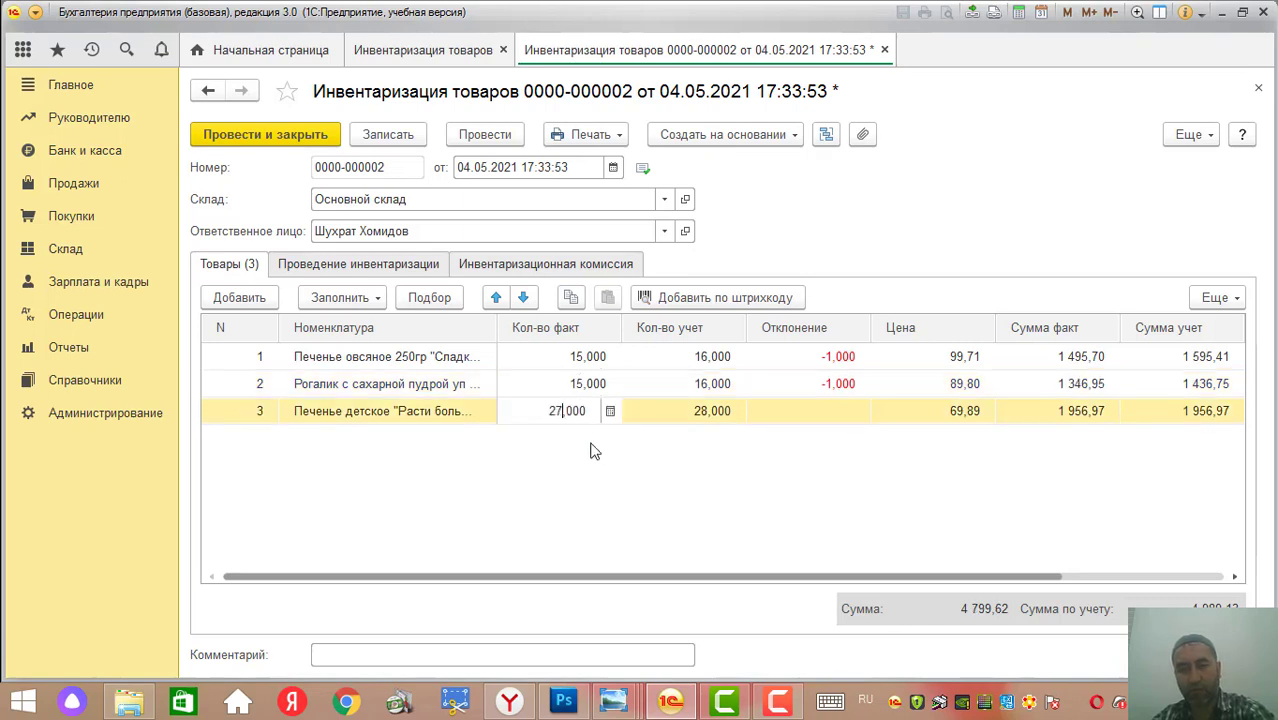
pyautogui.click(590, 450)
# Check the entered actual quantities against the «списание» scan, and minimize the scan window
pyautogui.moveTo(630, 706)
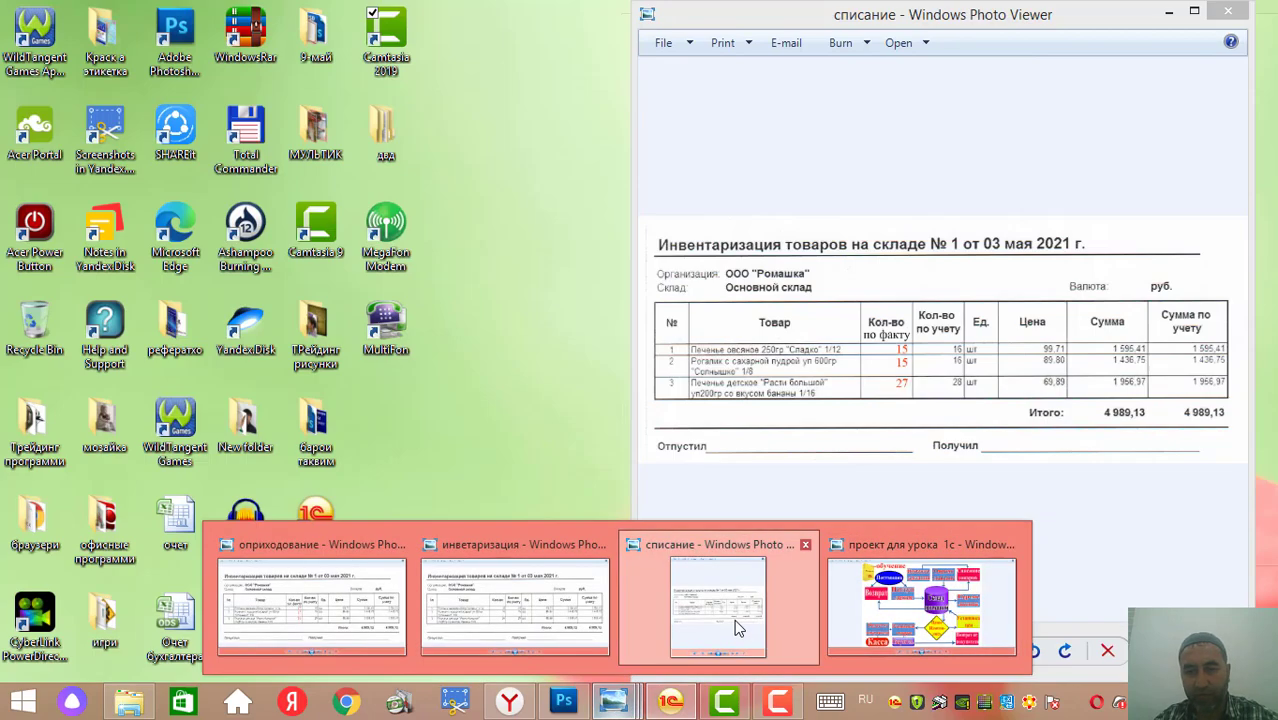
pyautogui.click(762, 627)
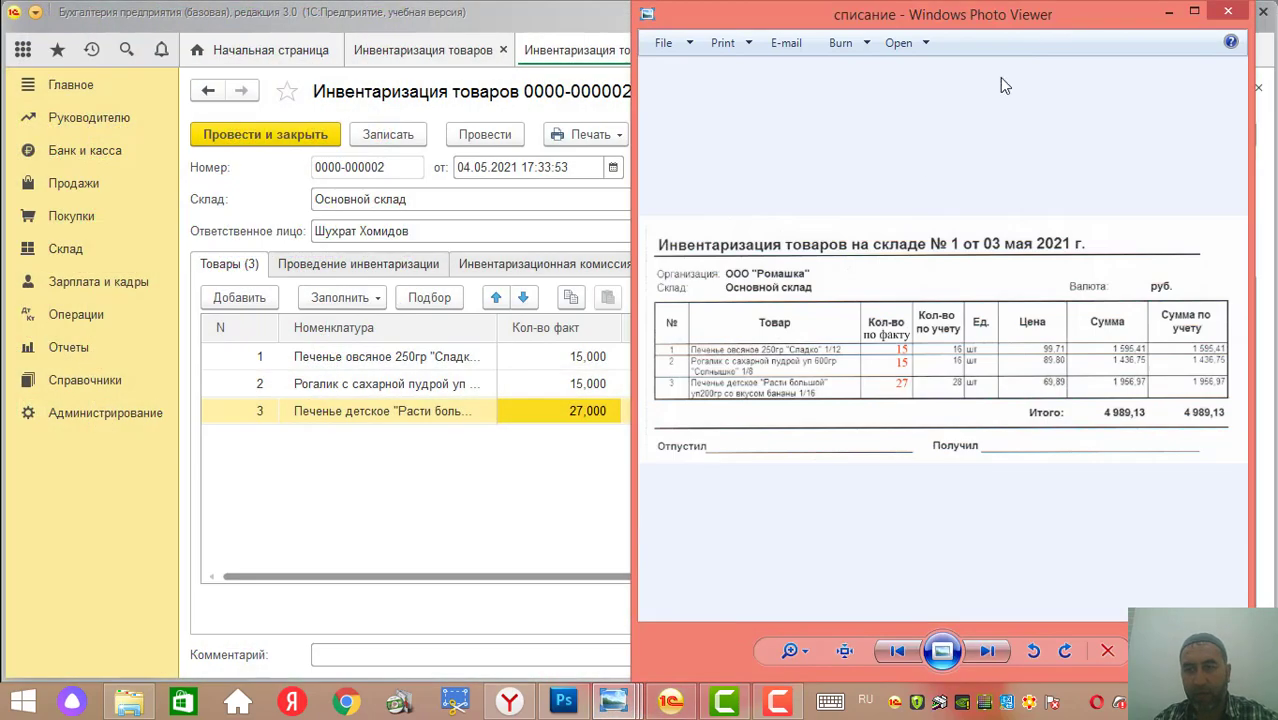
pyautogui.click(1170, 12)
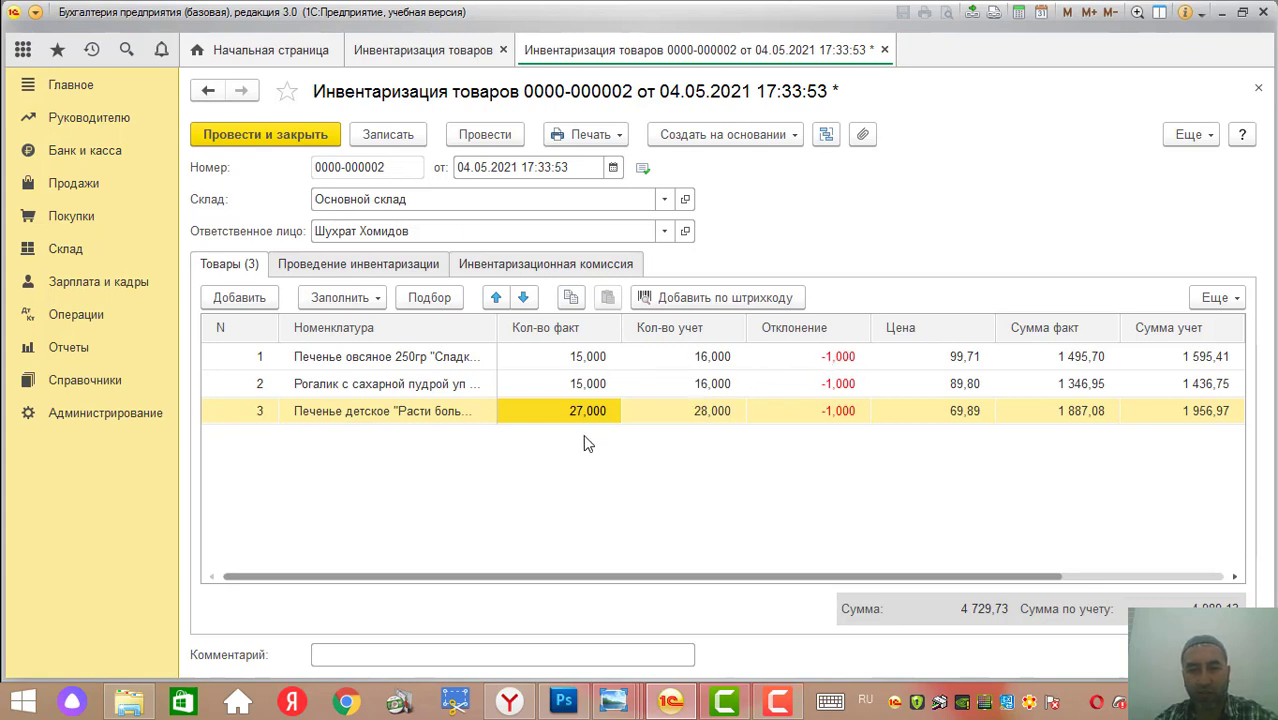
# Create a goods write-off («Списание товаров») based on the inventory document, and post it
pyautogui.click(754, 139)
pyautogui.click(773, 193)
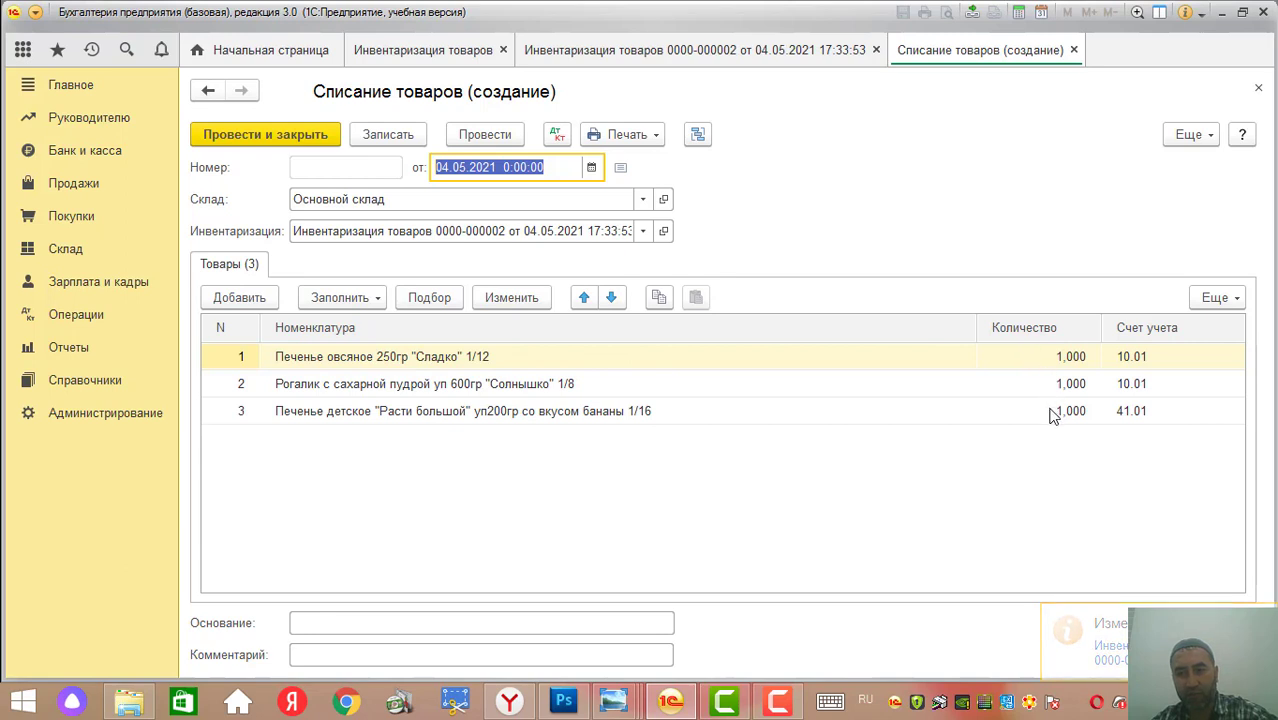
pyautogui.click(502, 137)
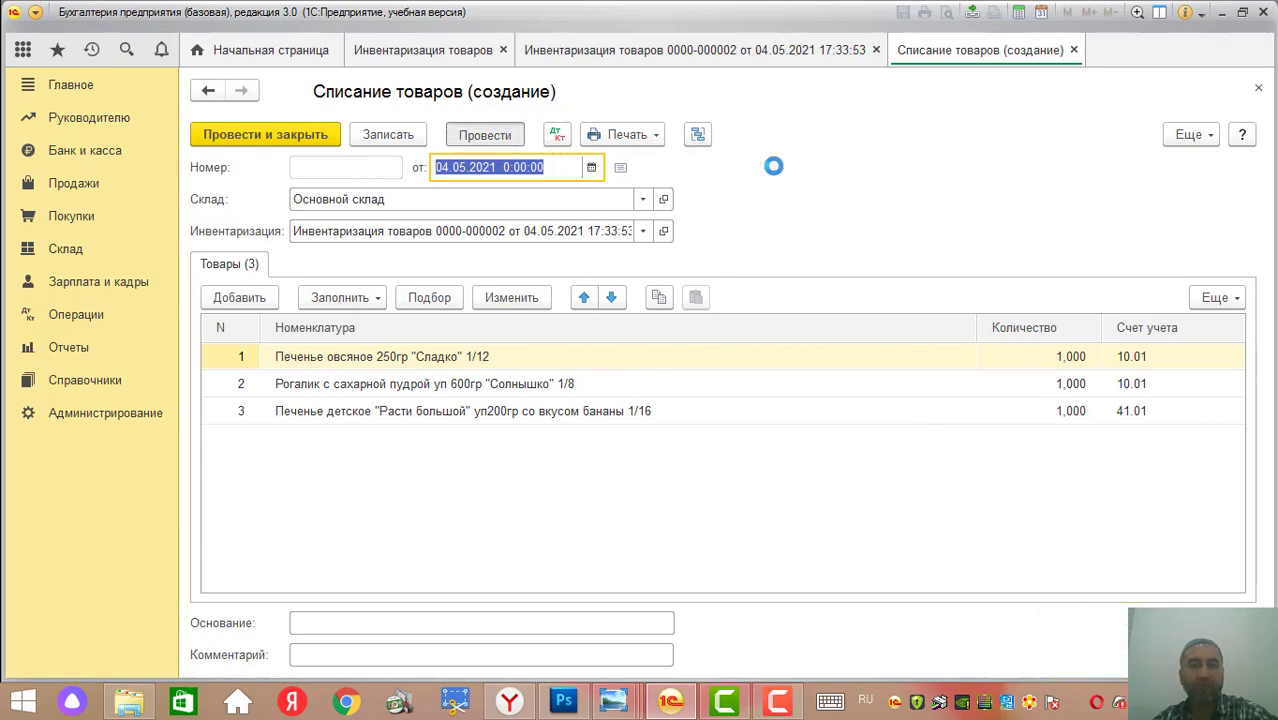
# View the write-off's «Акт списания товаров» print form, and close the form
pyautogui.click(641, 139)
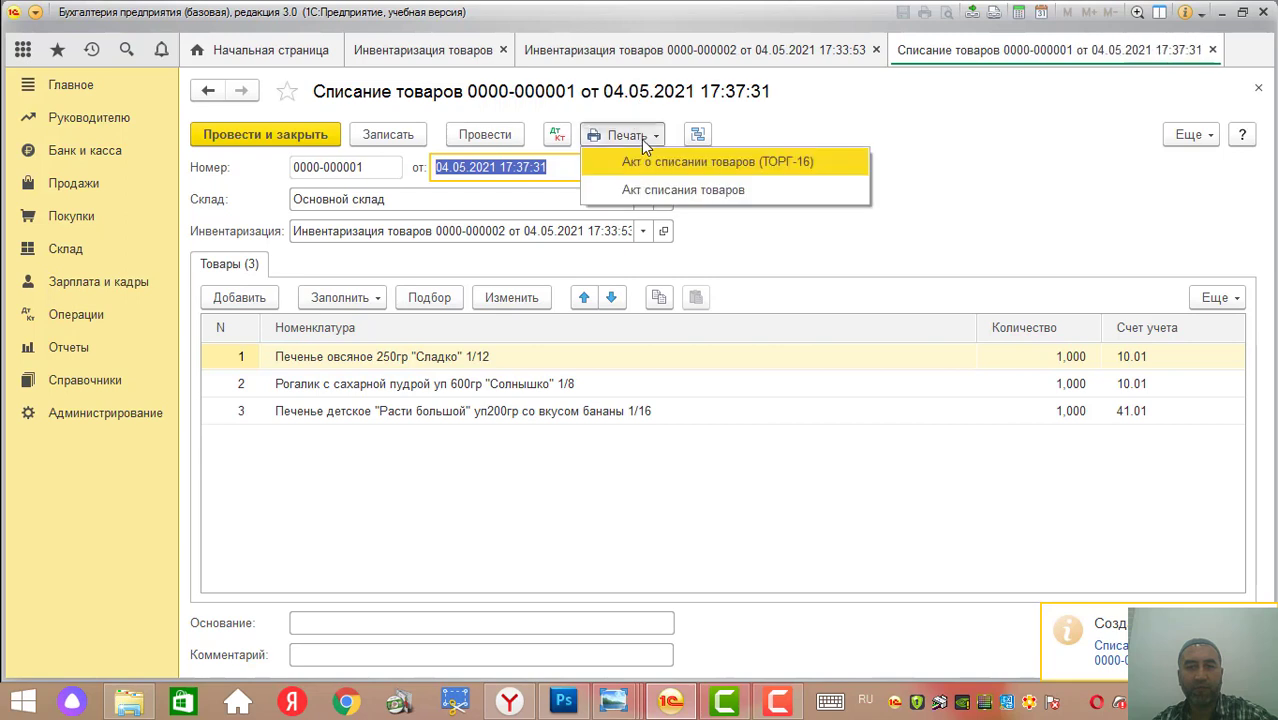
pyautogui.click(652, 192)
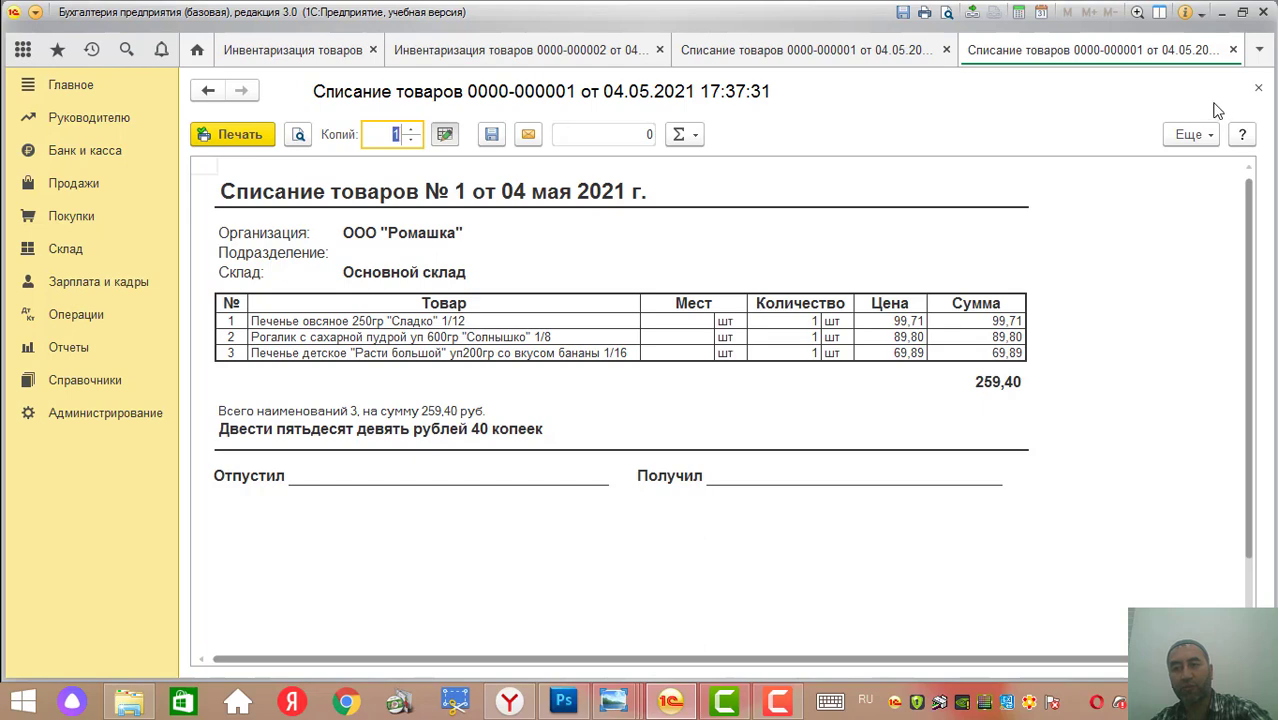
pyautogui.click(1258, 88)
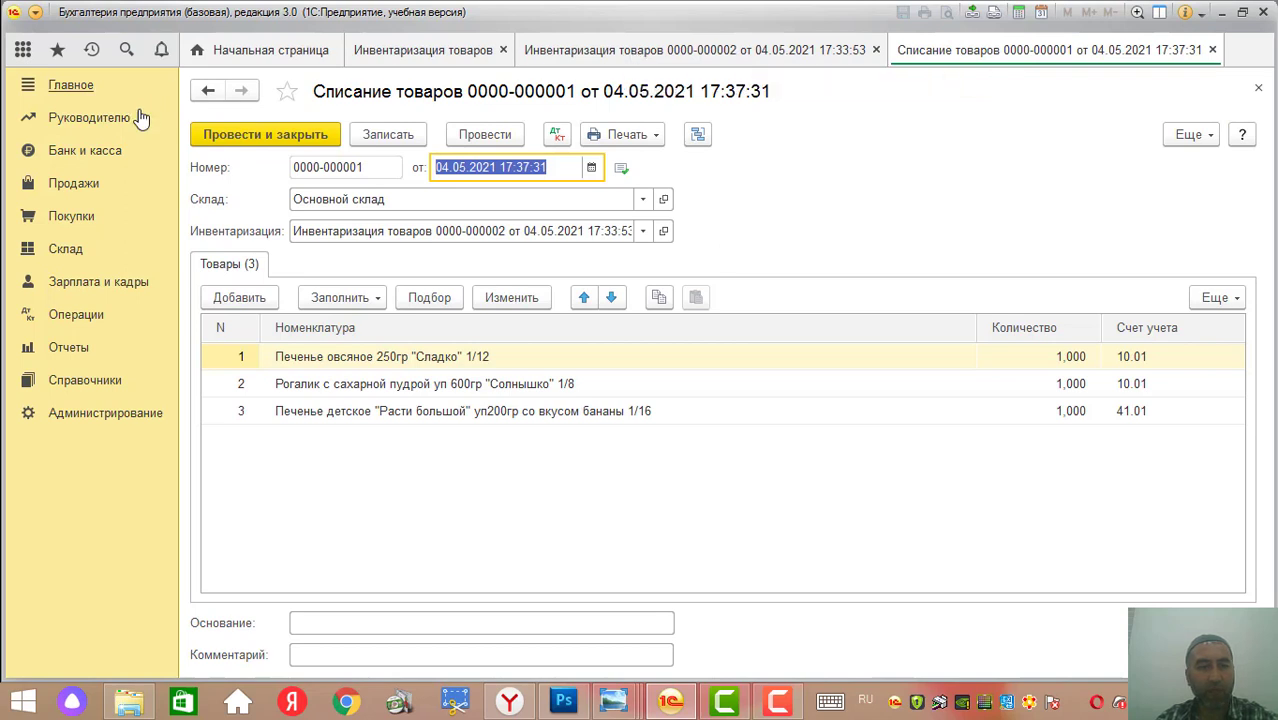
# Generate the warehouse's «Остатки товаров» report as of 04.05.2021
pyautogui.click(76, 252)
pyautogui.click(724, 159)
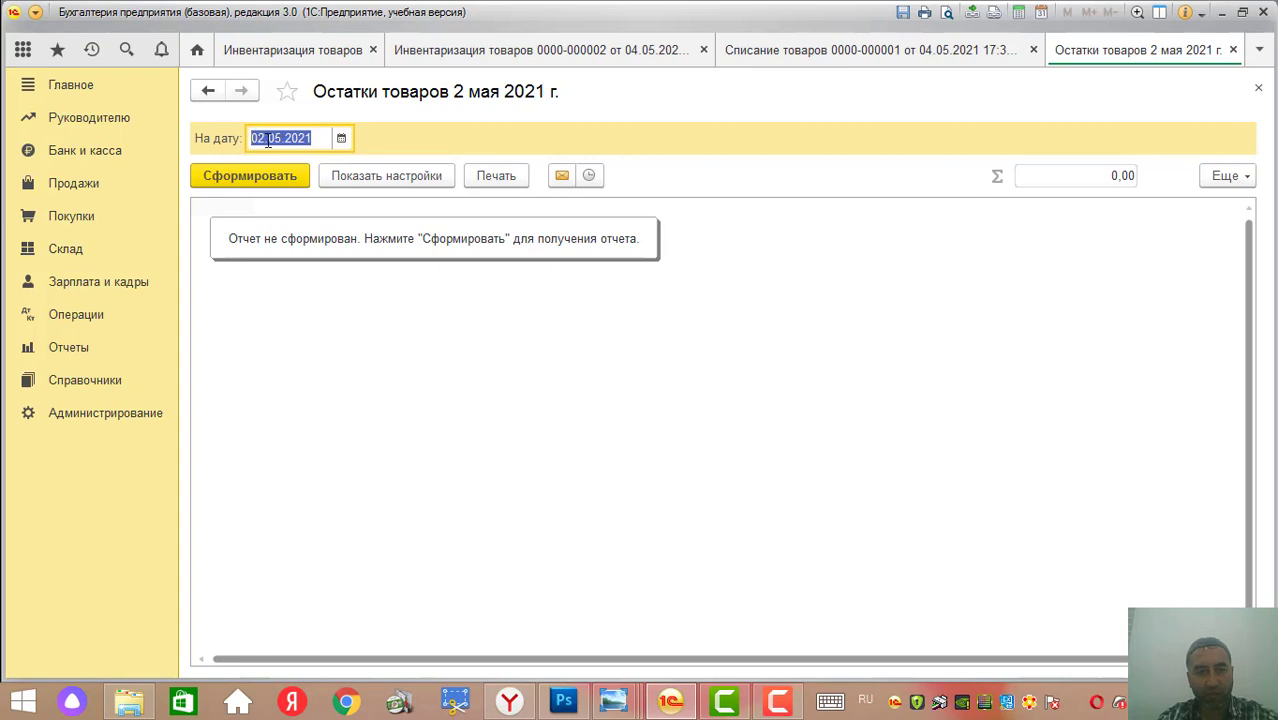
pyautogui.click(265, 140)
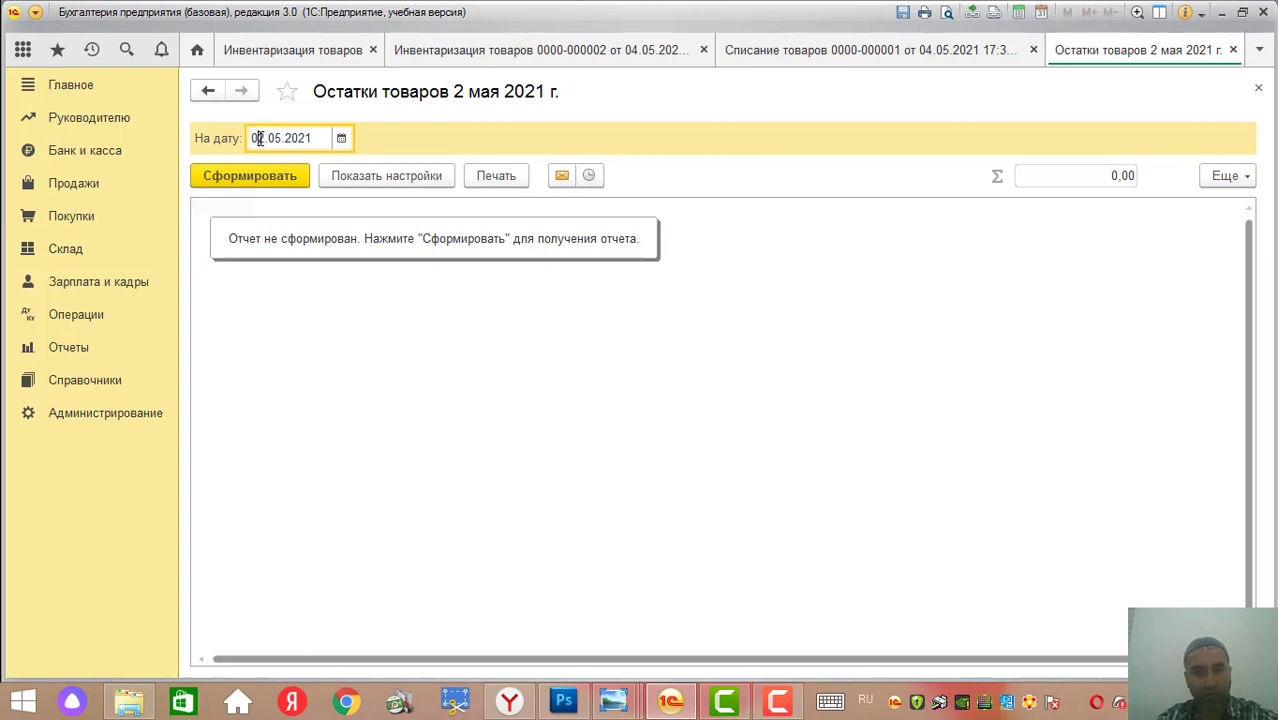
pyautogui.press('BackSpace')
pyautogui.press('BackSpace')
pyautogui.write('04')
pyautogui.click(282, 177)
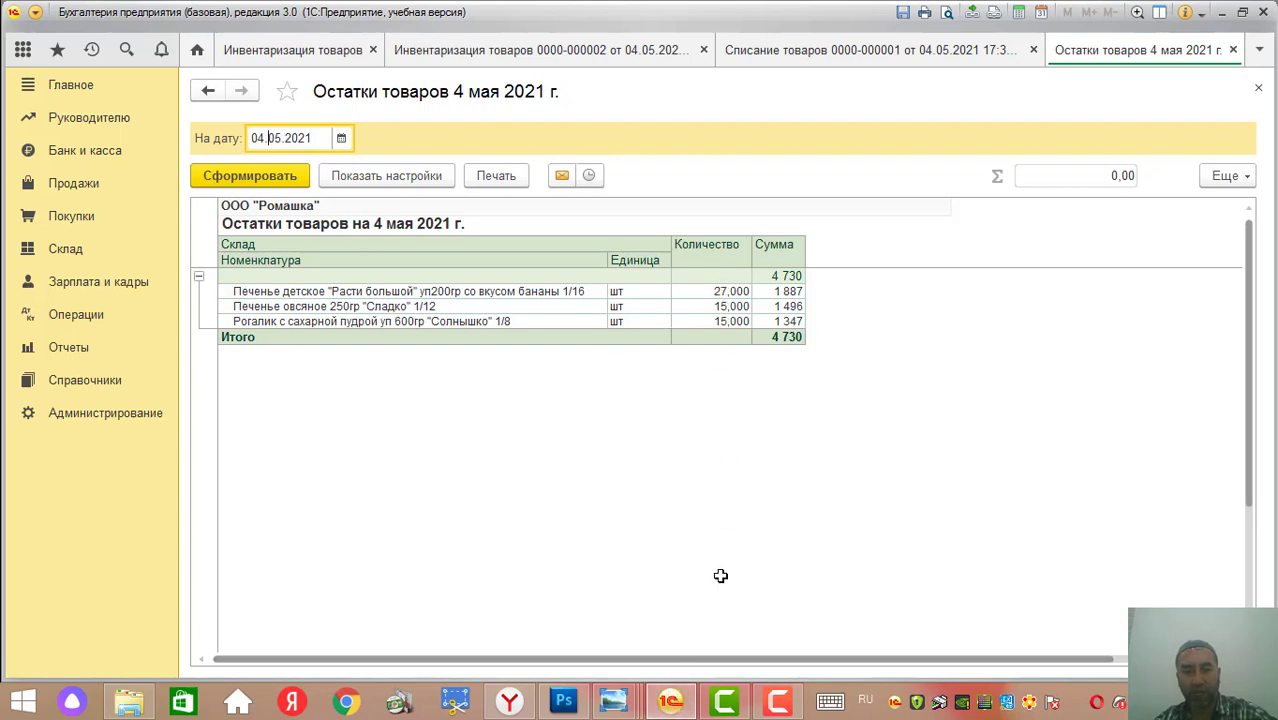
# Place the «списание» scan below the report's quantities to compare them, and close the scan window
pyautogui.moveTo(617, 705)
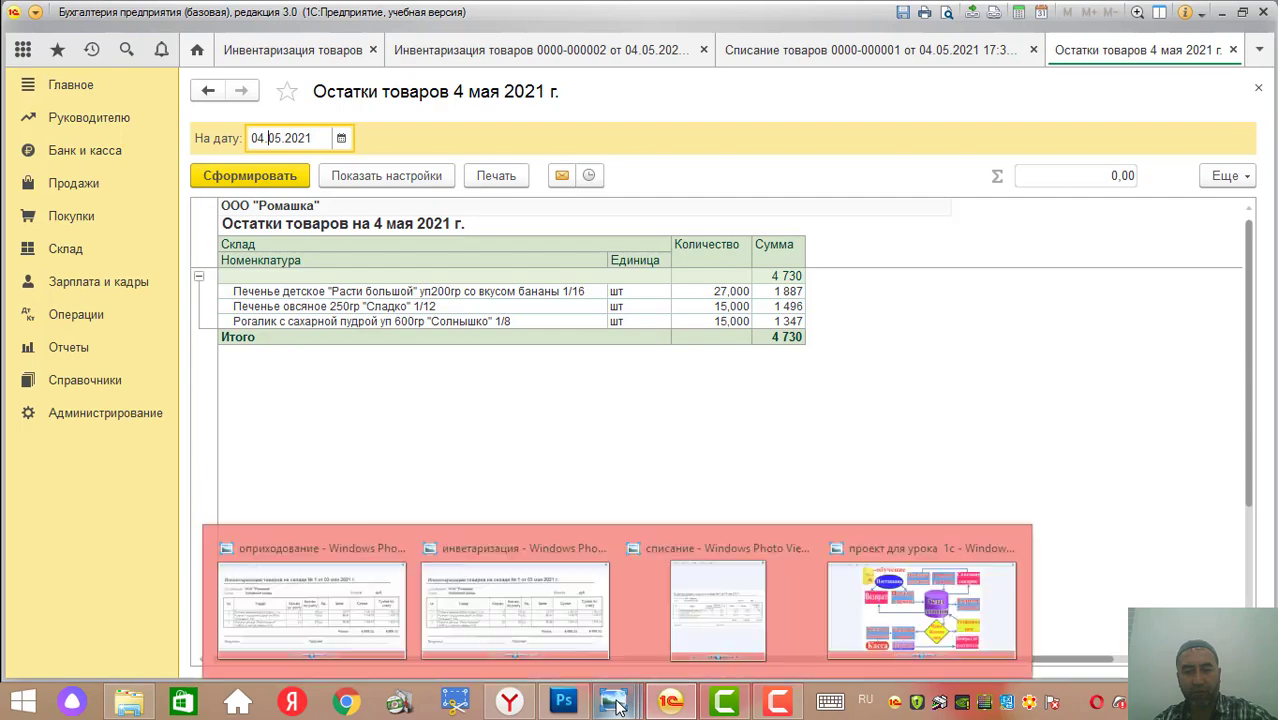
pyautogui.click(690, 628)
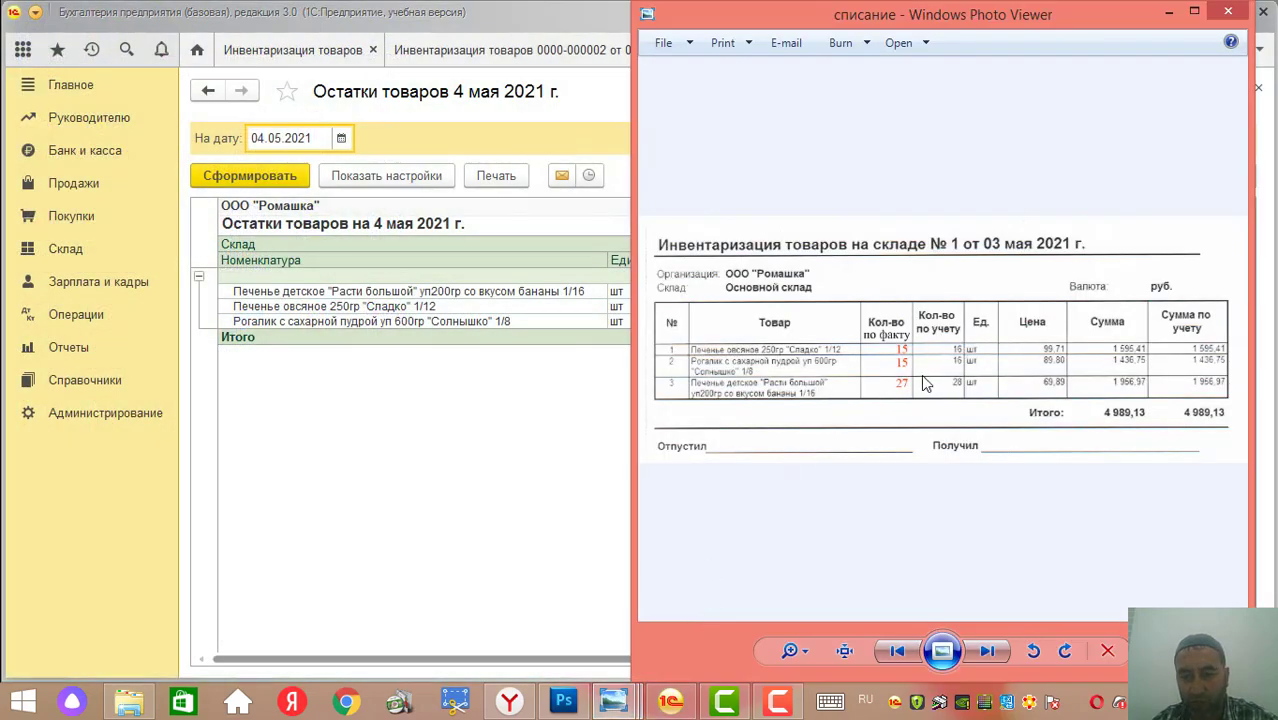
pyautogui.moveTo(921, 14); pyautogui.dragTo(792, 405)
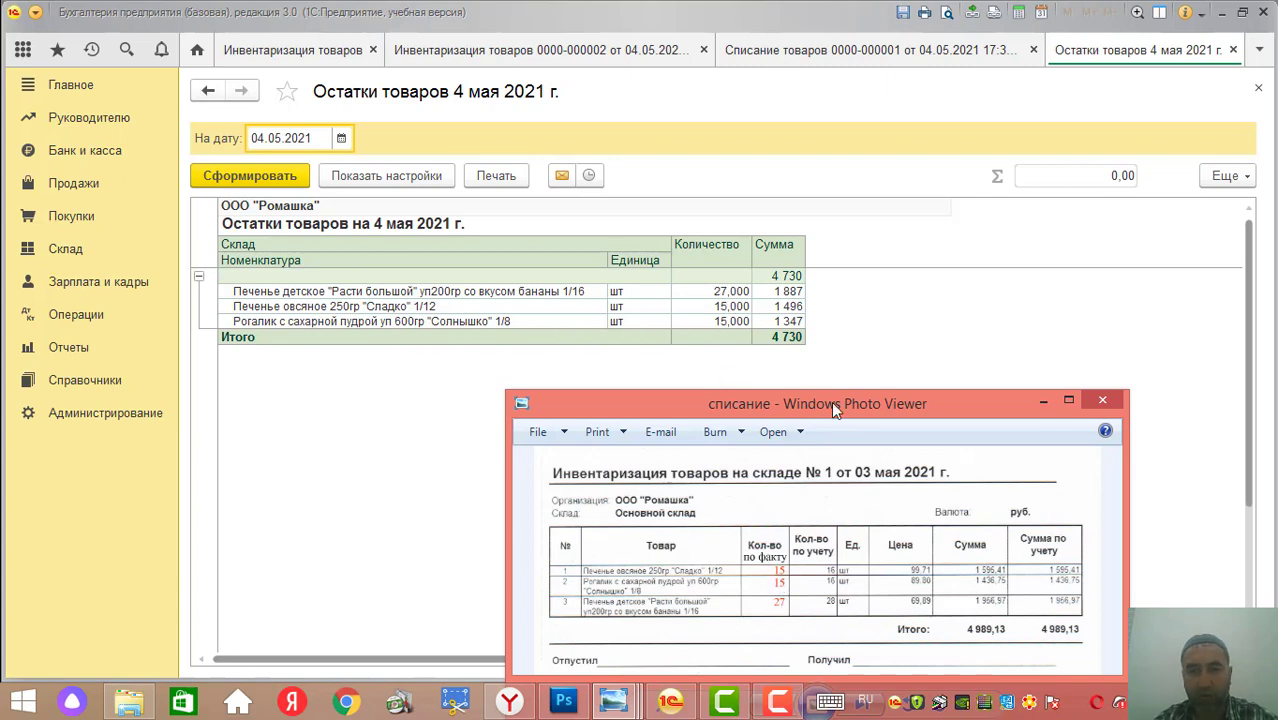
pyautogui.moveTo(843, 405); pyautogui.dragTo(896, 334)
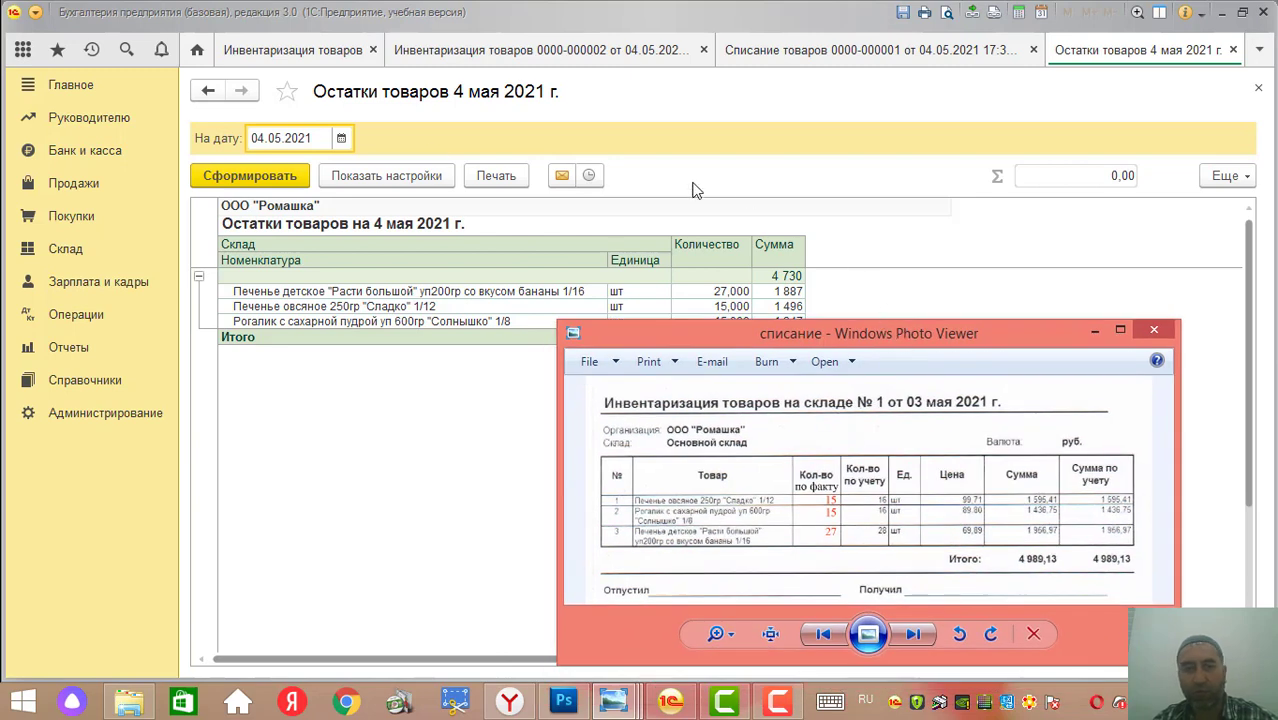
pyautogui.click(1153, 333)
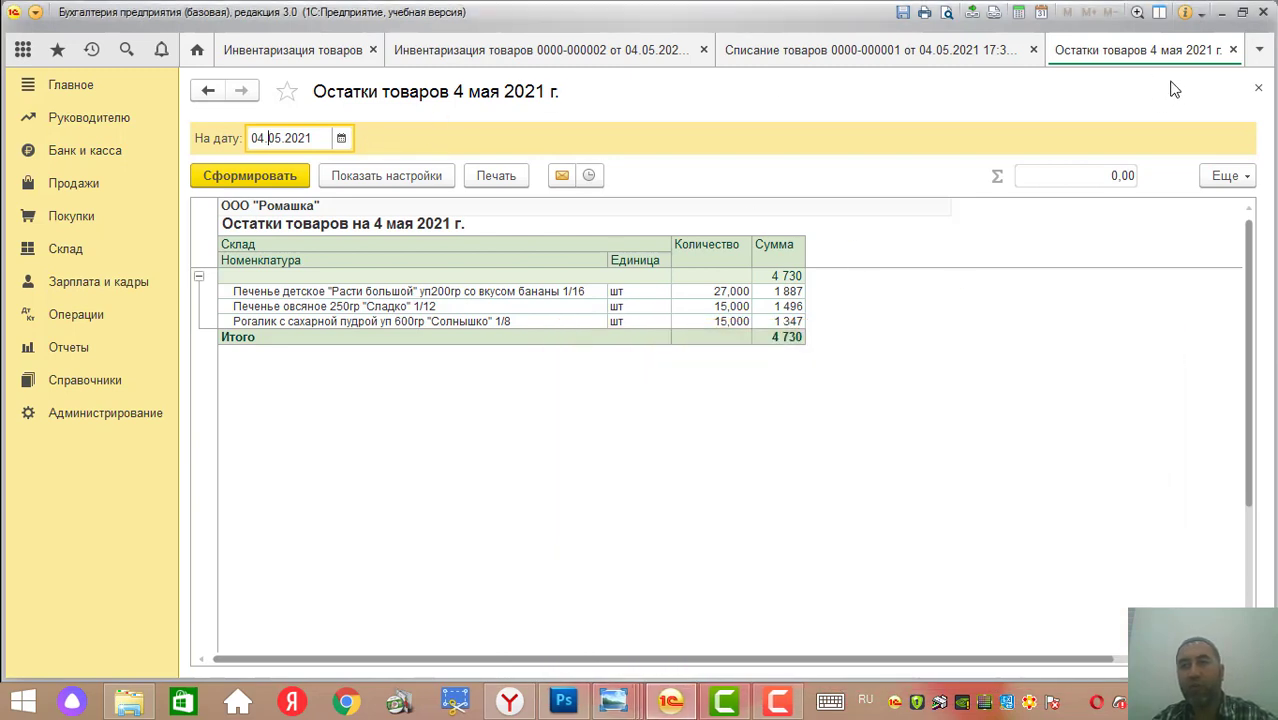
# Return to the inventory document, closing the report and the write-off, and consult the «оприходование» scan for the surplus quantities
pyautogui.click(1258, 88)
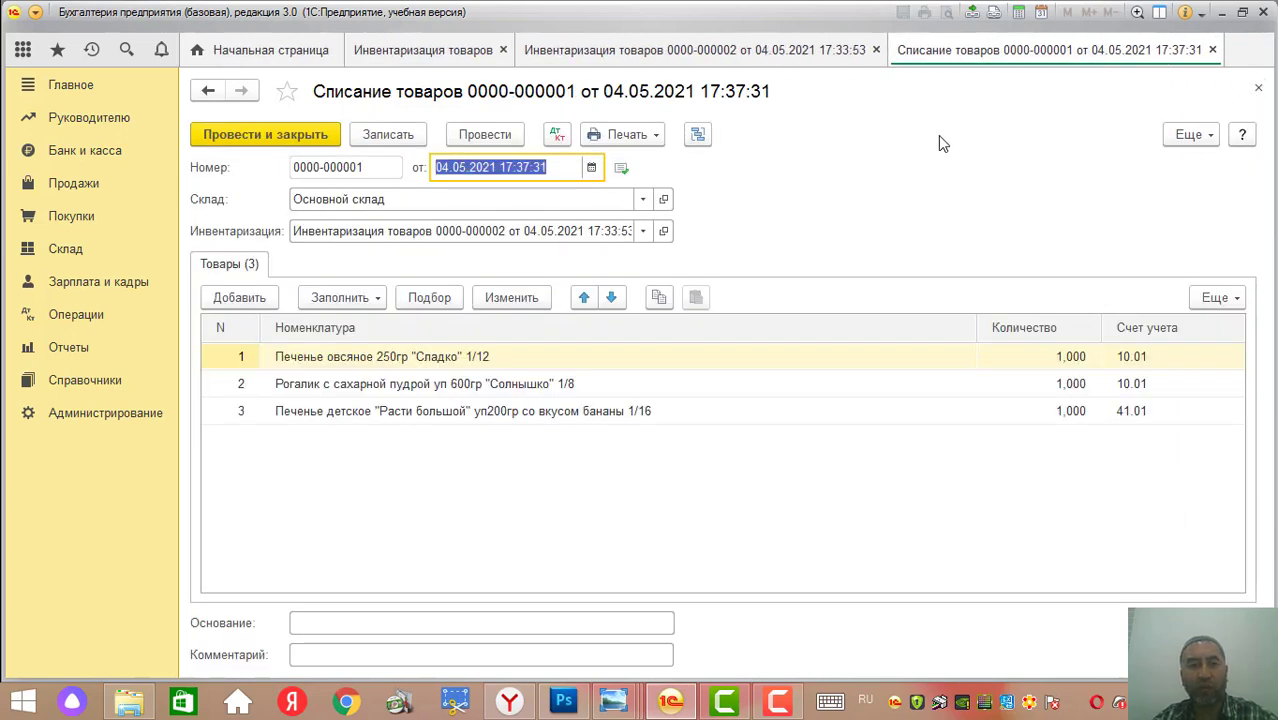
pyautogui.click(1258, 88)
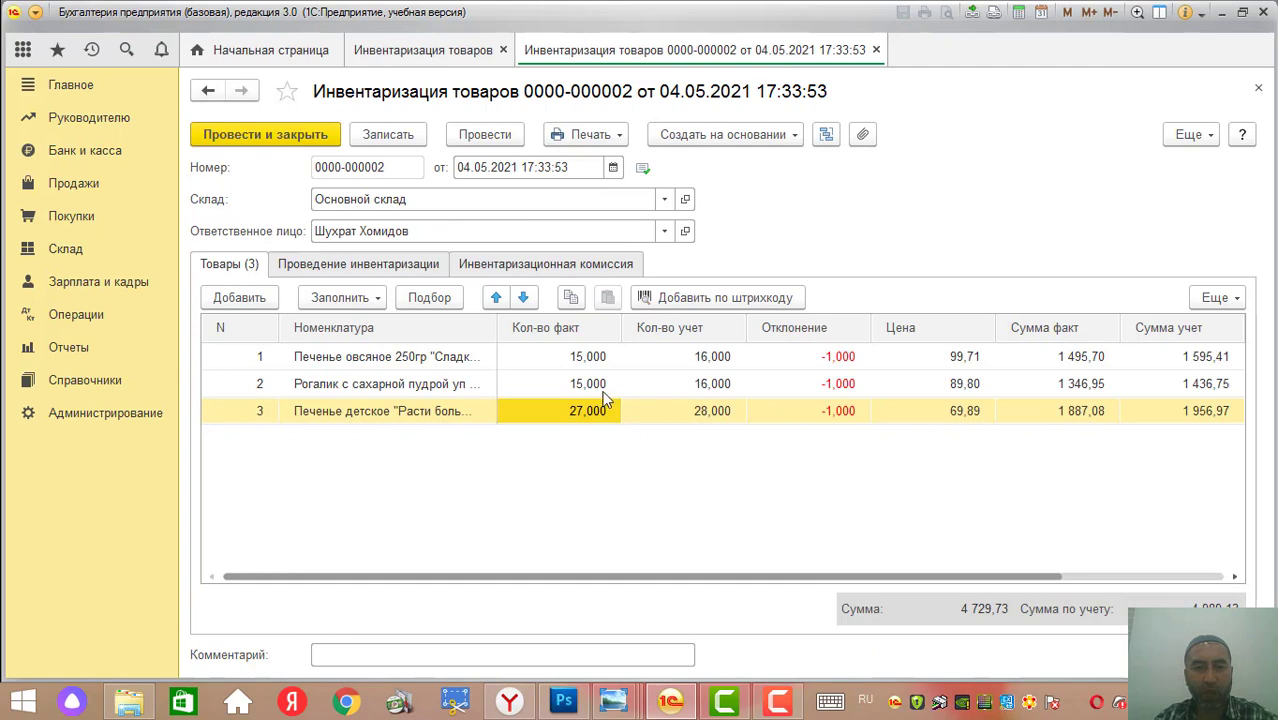
pyautogui.click(588, 360)
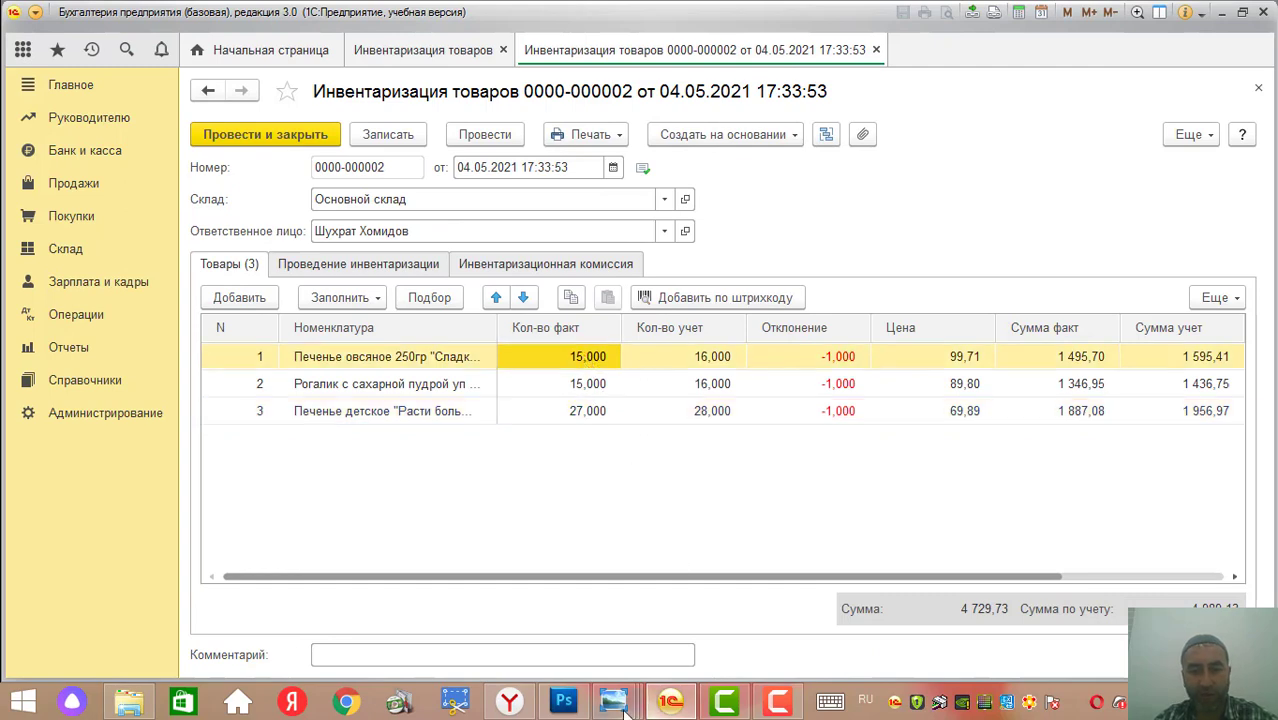
pyautogui.moveTo(624, 708)
pyautogui.click(465, 630)
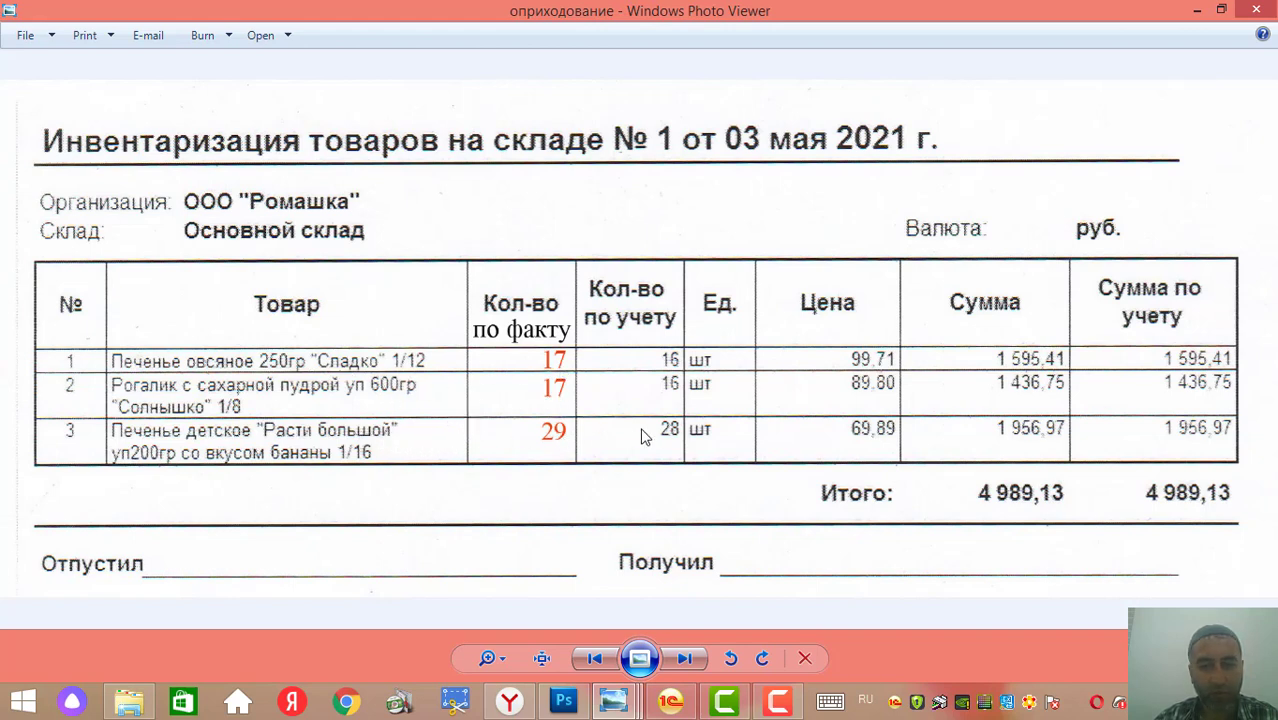
pyautogui.click(1254, 11)
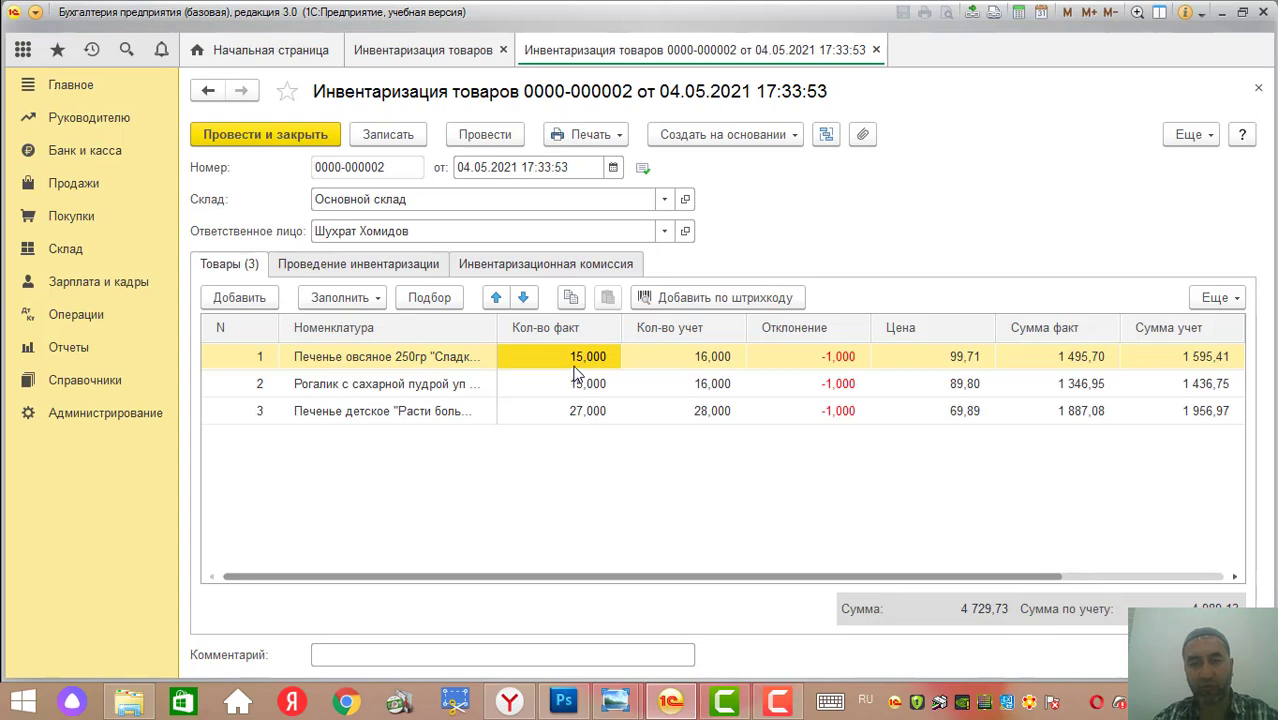
# Set the actual quantities to 17 for the oatmeal cookies and 17 for the powdered-sugar rogaliki
pyautogui.write('1')
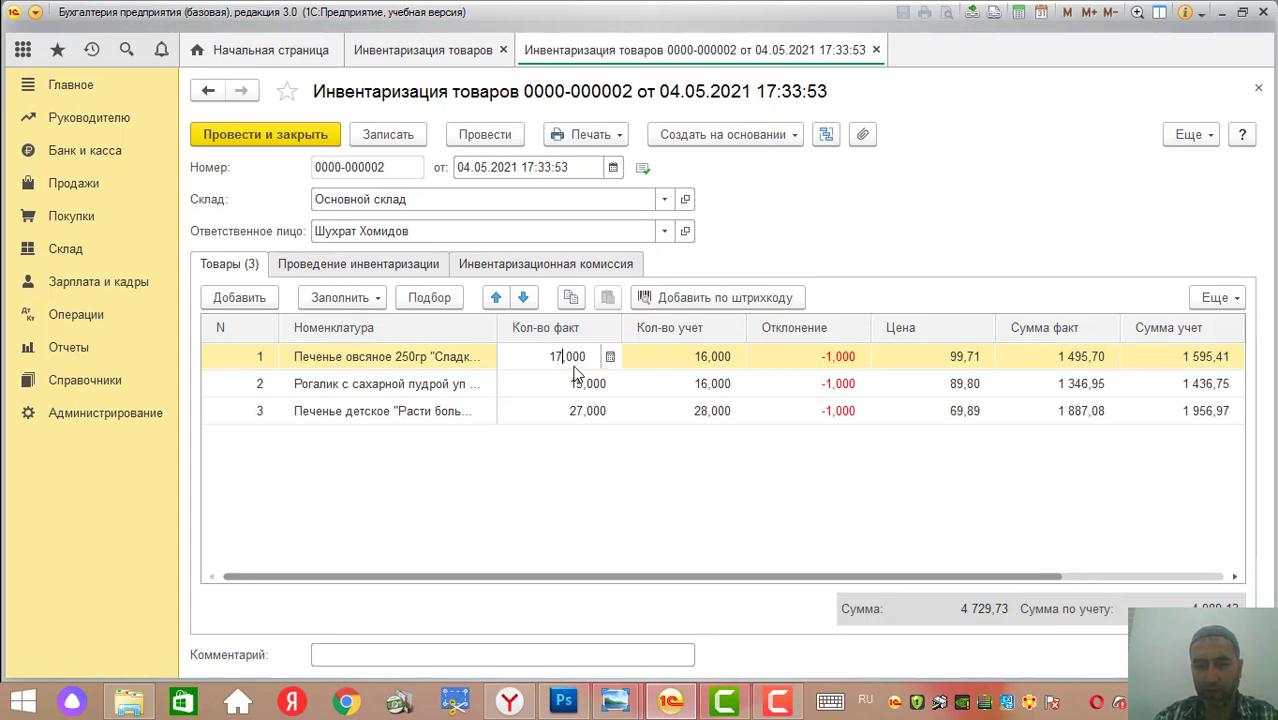
pyautogui.write('7')
pyautogui.click(580, 386)
pyautogui.write('17')
pyautogui.press('Return')
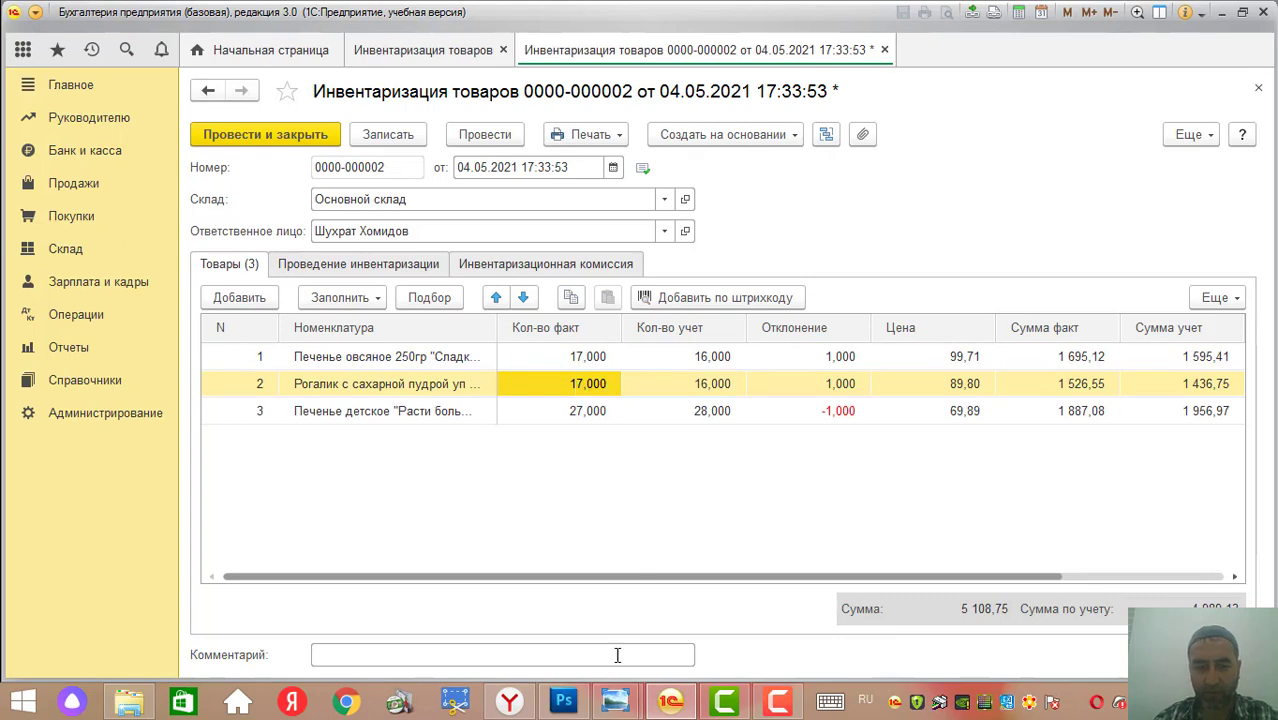
# Look through the open scans for the children's cookies quantity, and minimize the «инветаризация» scan
pyautogui.moveTo(615, 700)
pyautogui.click(564, 612)
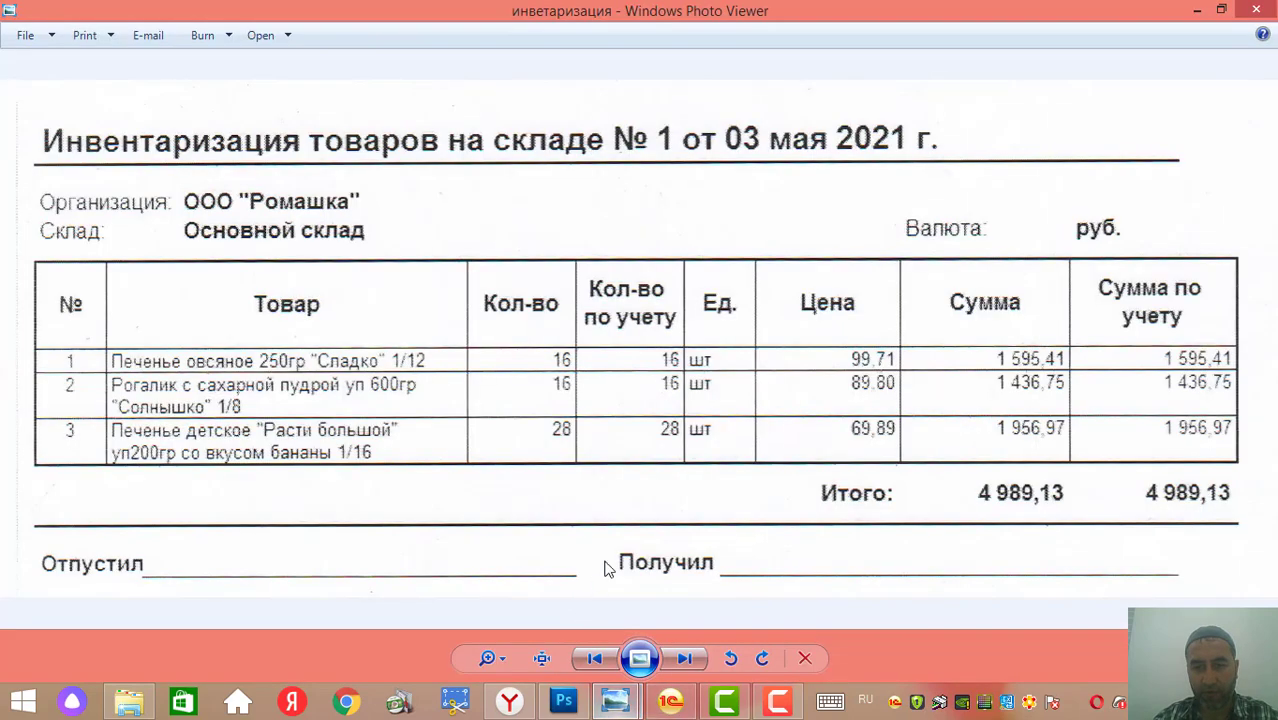
pyautogui.click(1197, 18)
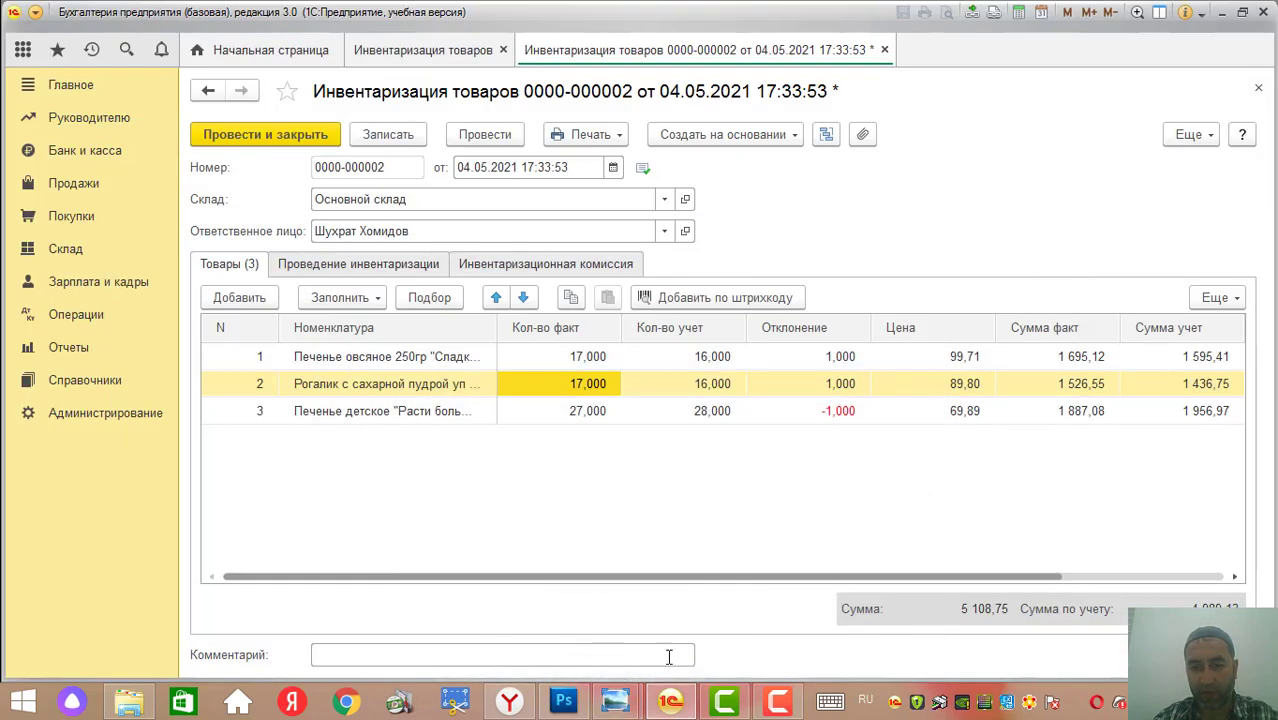
pyautogui.moveTo(615, 700)
pyautogui.click(533, 638)
pyautogui.click(617, 700)
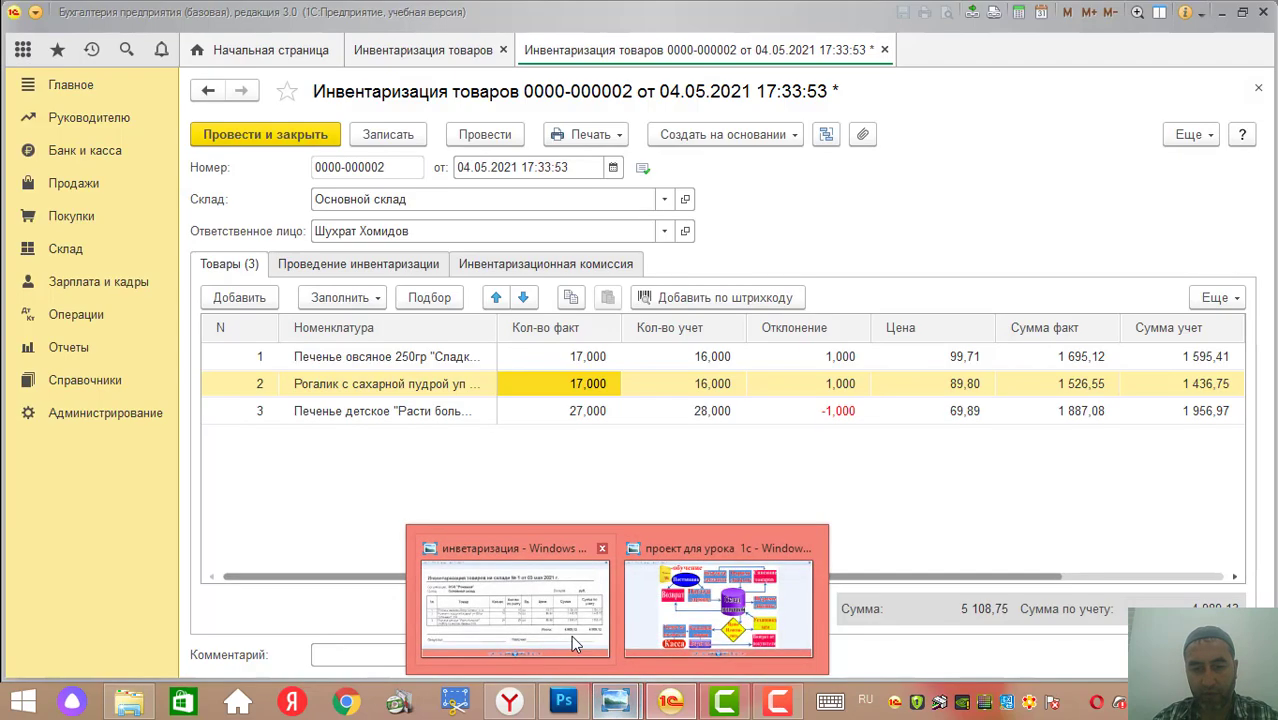
# Set the children's cookies' actual quantity to 29, and post the inventory document
pyautogui.click(583, 416)
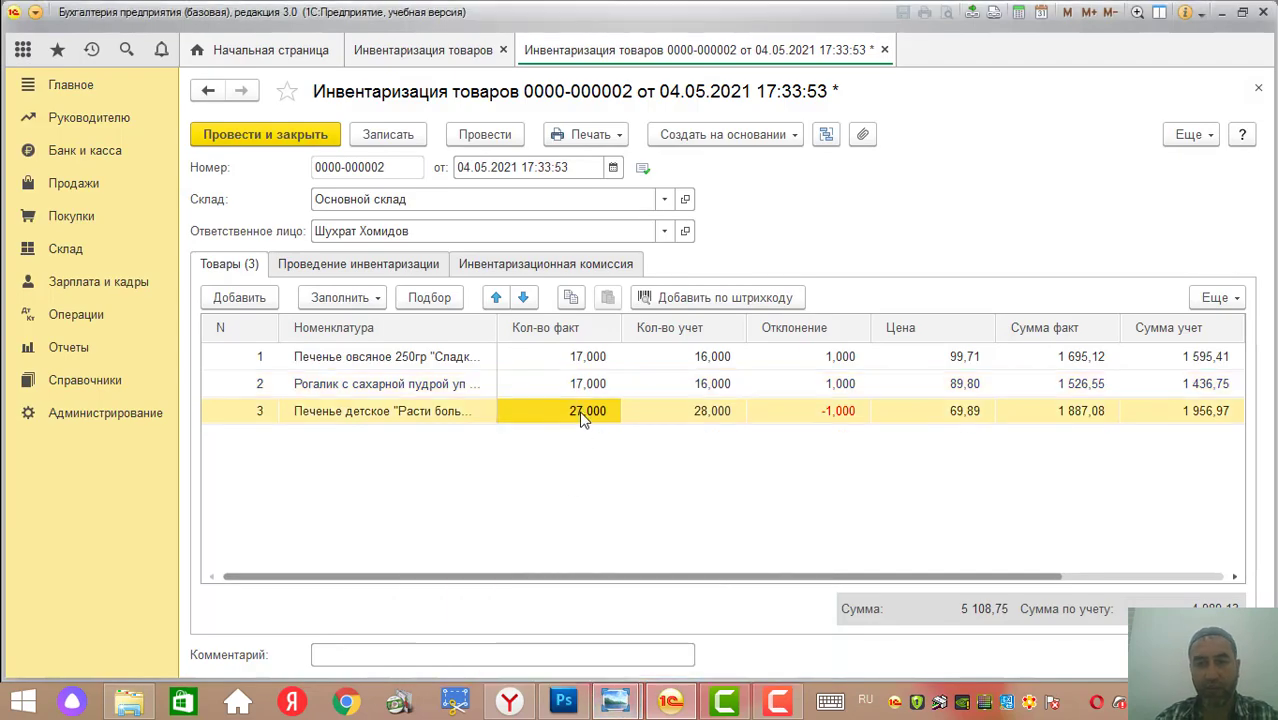
pyautogui.write('2')
pyautogui.press('Return')
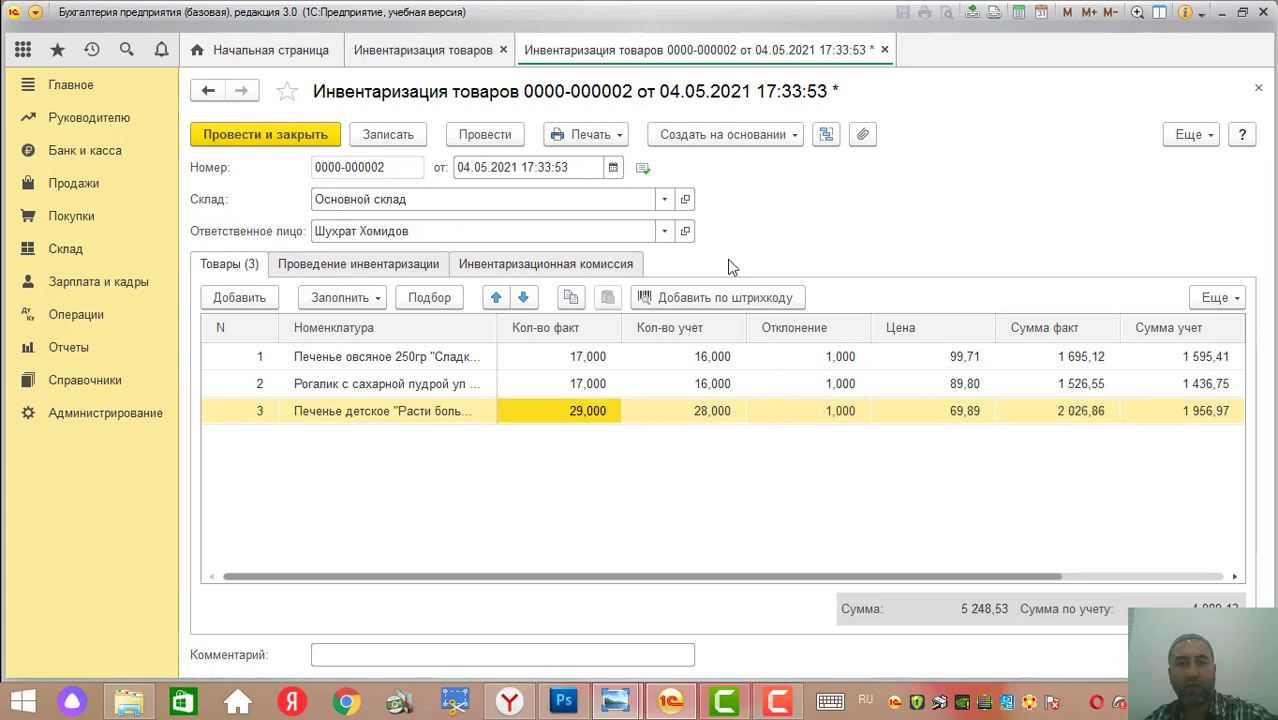
pyautogui.click(484, 137)
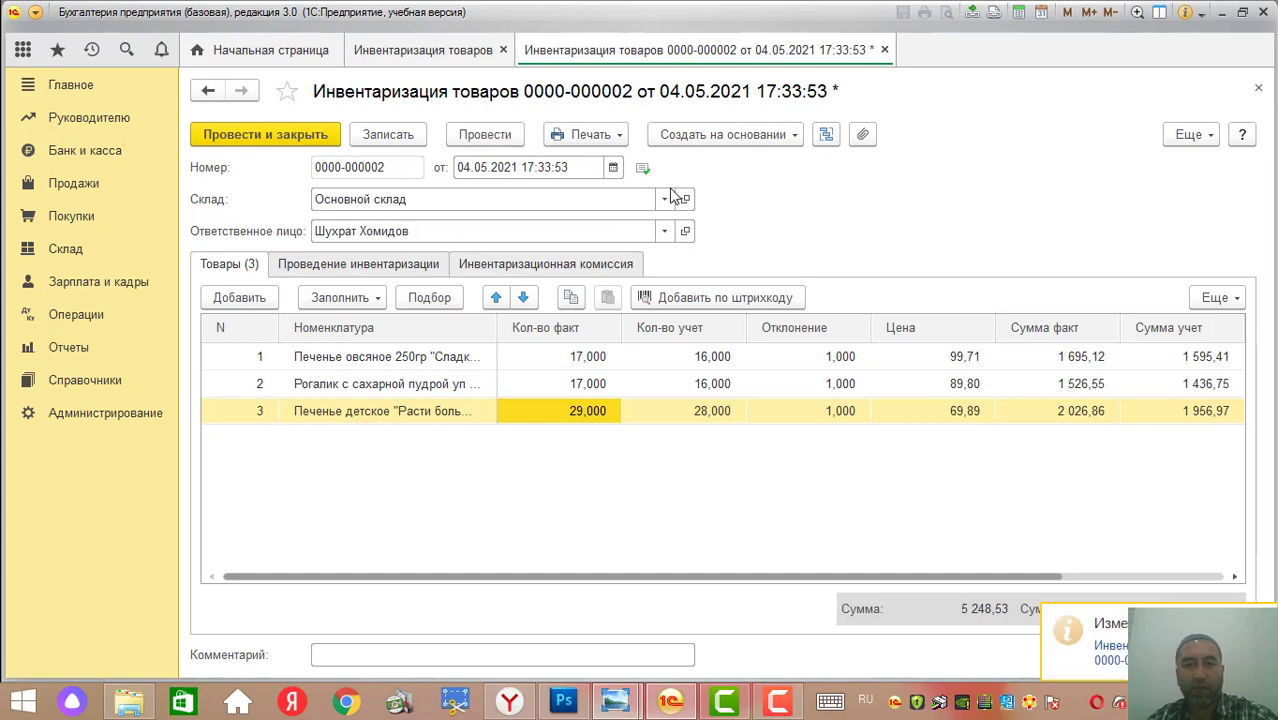
# Create and post an «Оприходование товаров» document based on the inventory, and view its print form
pyautogui.click(745, 138)
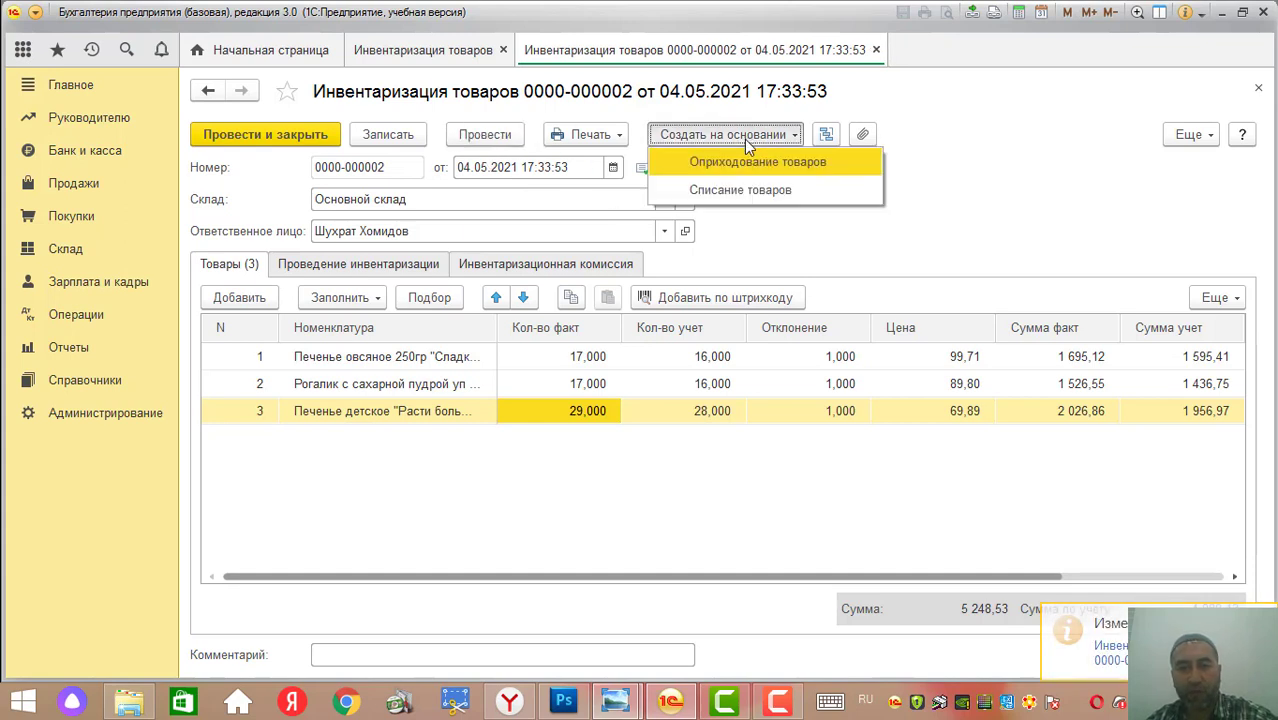
pyautogui.click(756, 162)
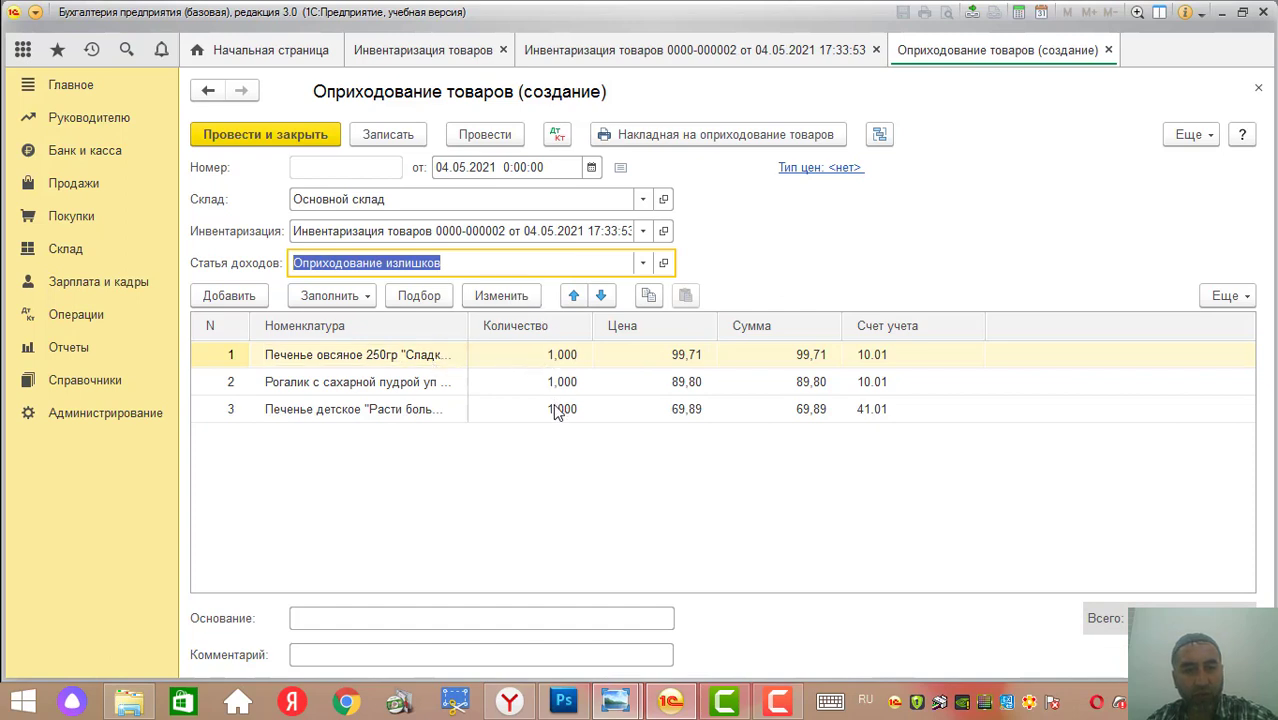
pyautogui.click(487, 133)
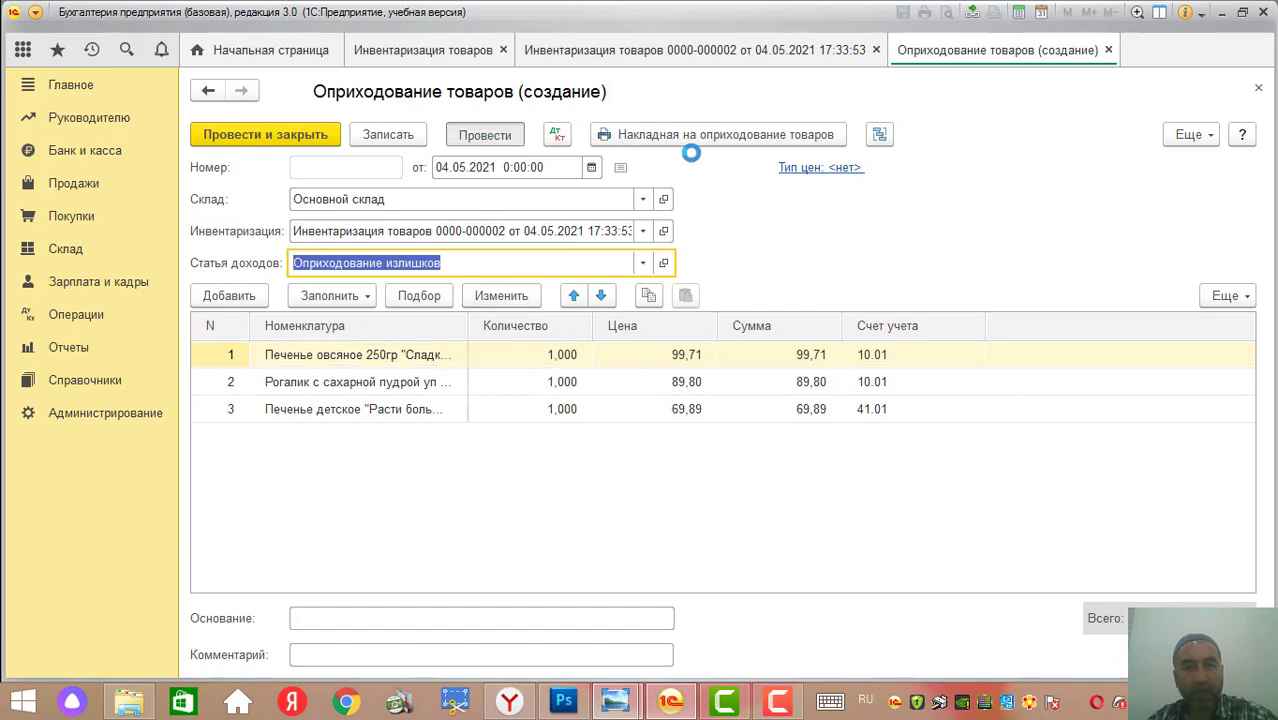
pyautogui.click(712, 137)
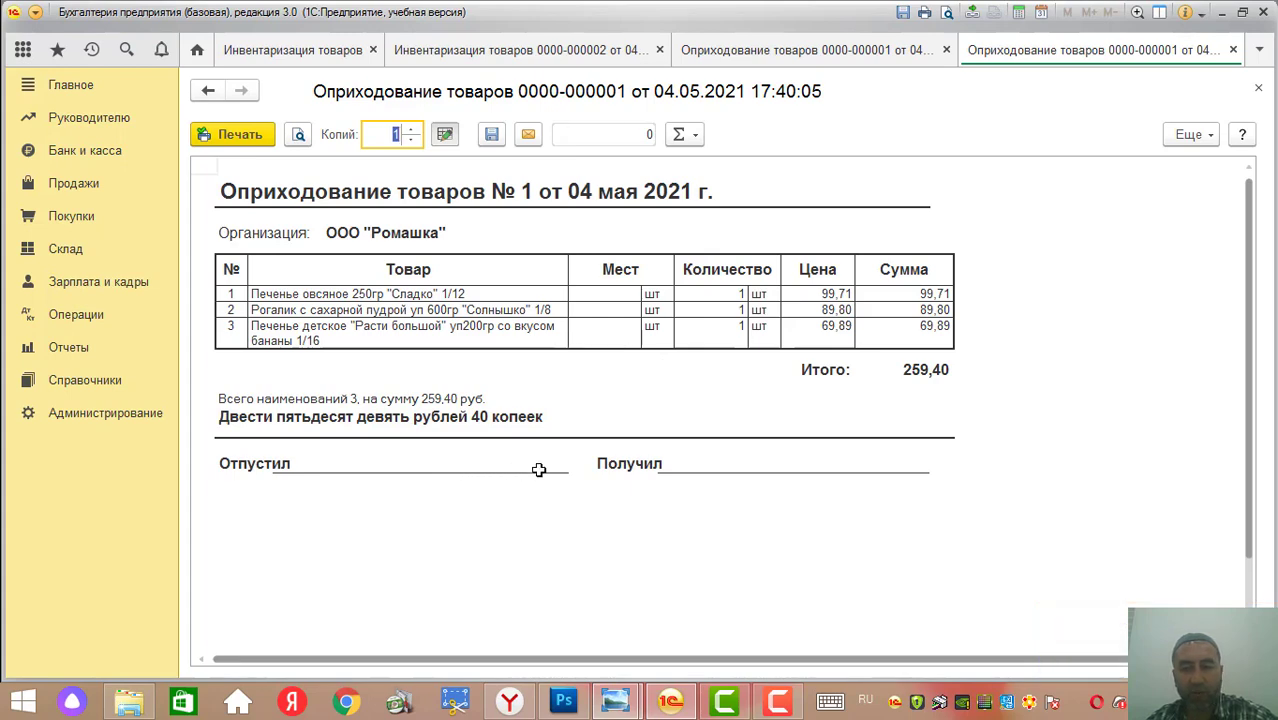
pyautogui.click(1258, 88)
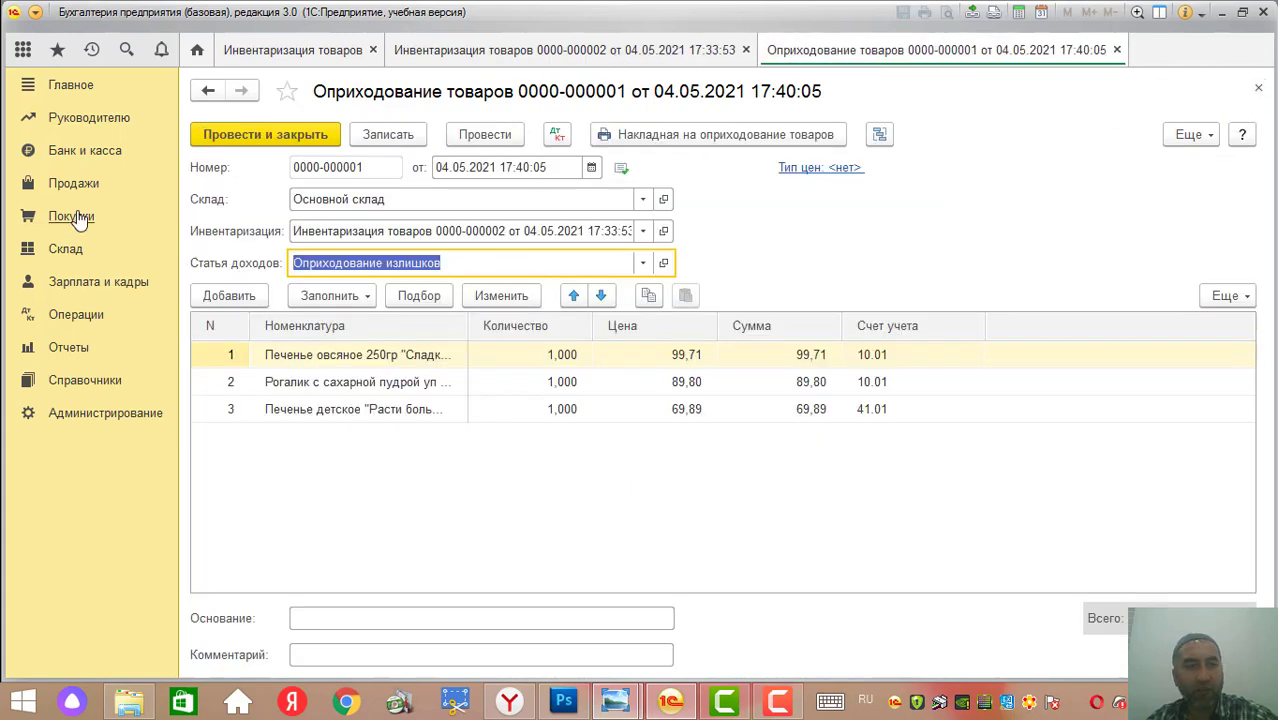
# Open the «Остатки товаров» report from the warehouse section and generate it for 04.05.2021 to check the surplus receipt
pyautogui.click(73, 255)
pyautogui.click(656, 159)
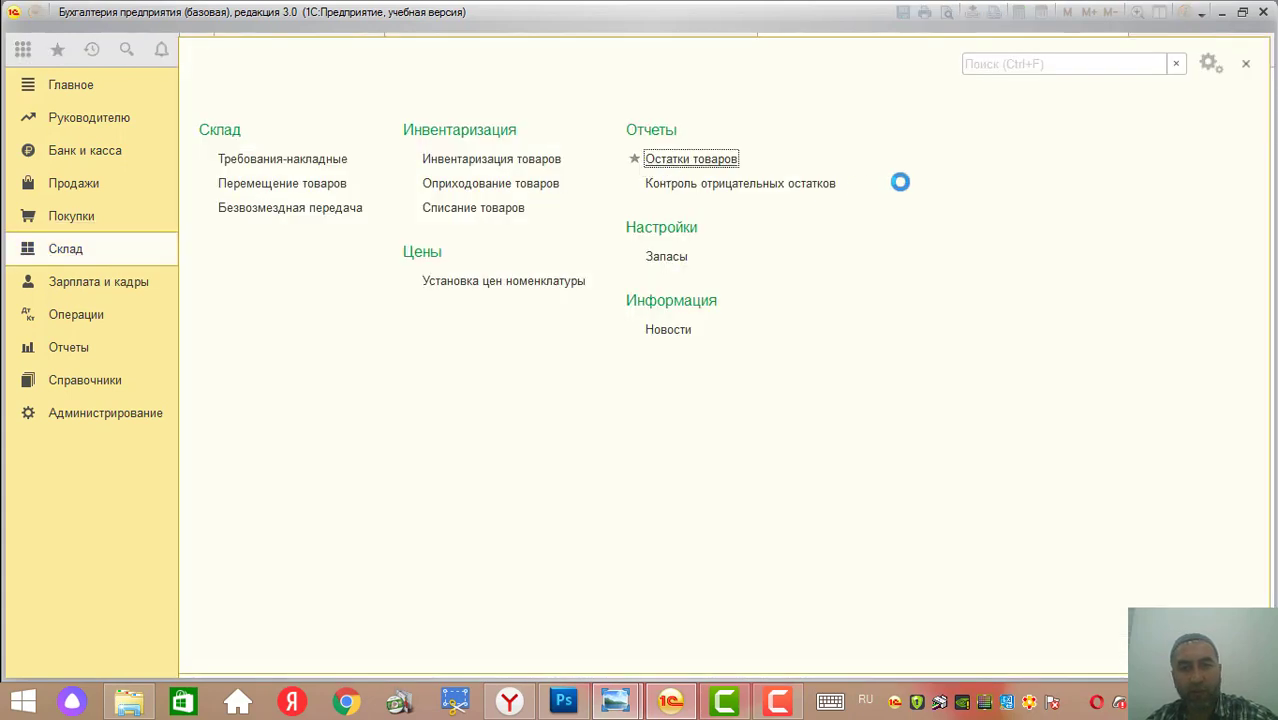
pyautogui.click(286, 179)
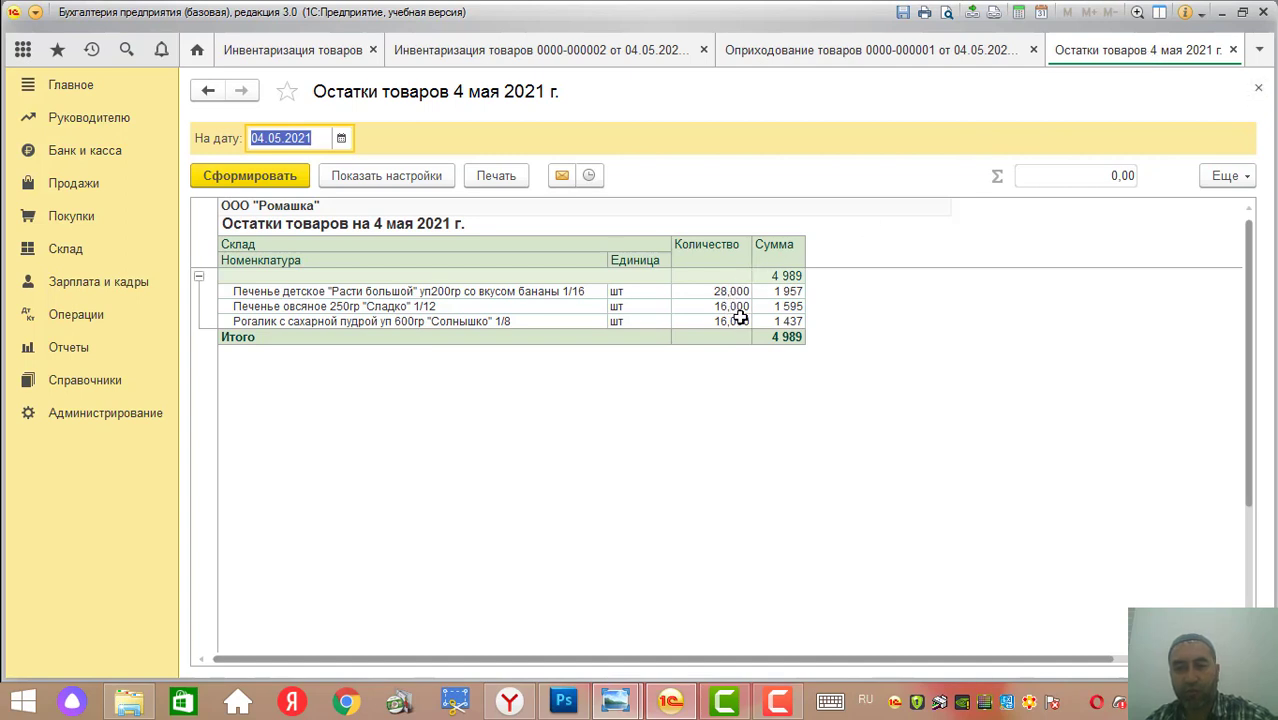
# Close the surplus receipt document, and return to the 04.05.2021 inventory document
pyautogui.click(918, 52)
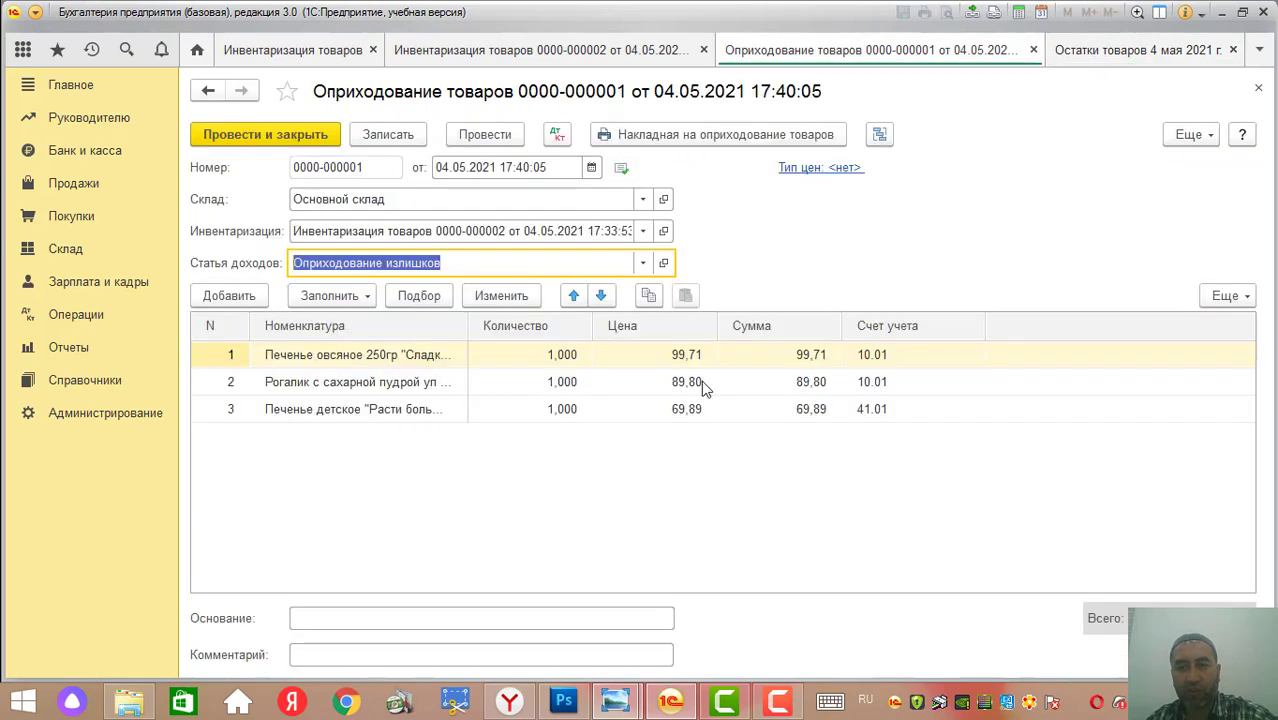
pyautogui.click(1258, 87)
pyautogui.click(597, 60)
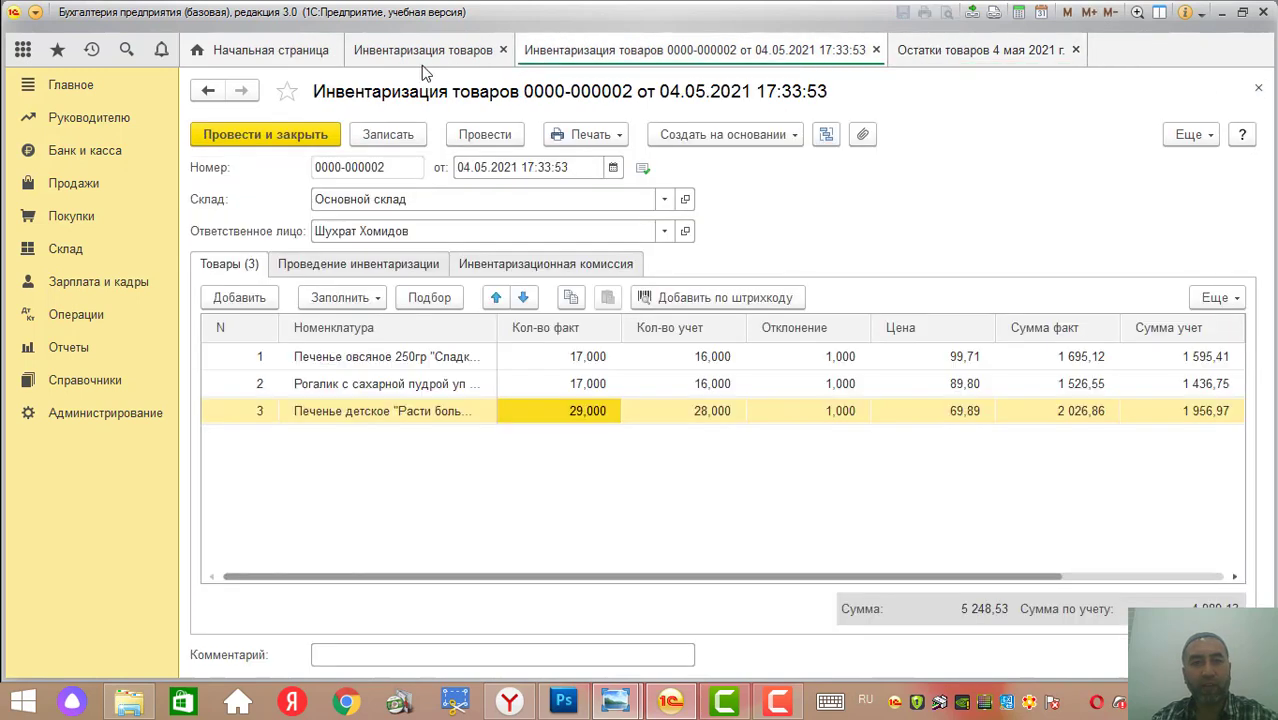
# Create a new «Списание товаров» document from the warehouse section and set its warehouse to «Основной склад»
pyautogui.click(422, 52)
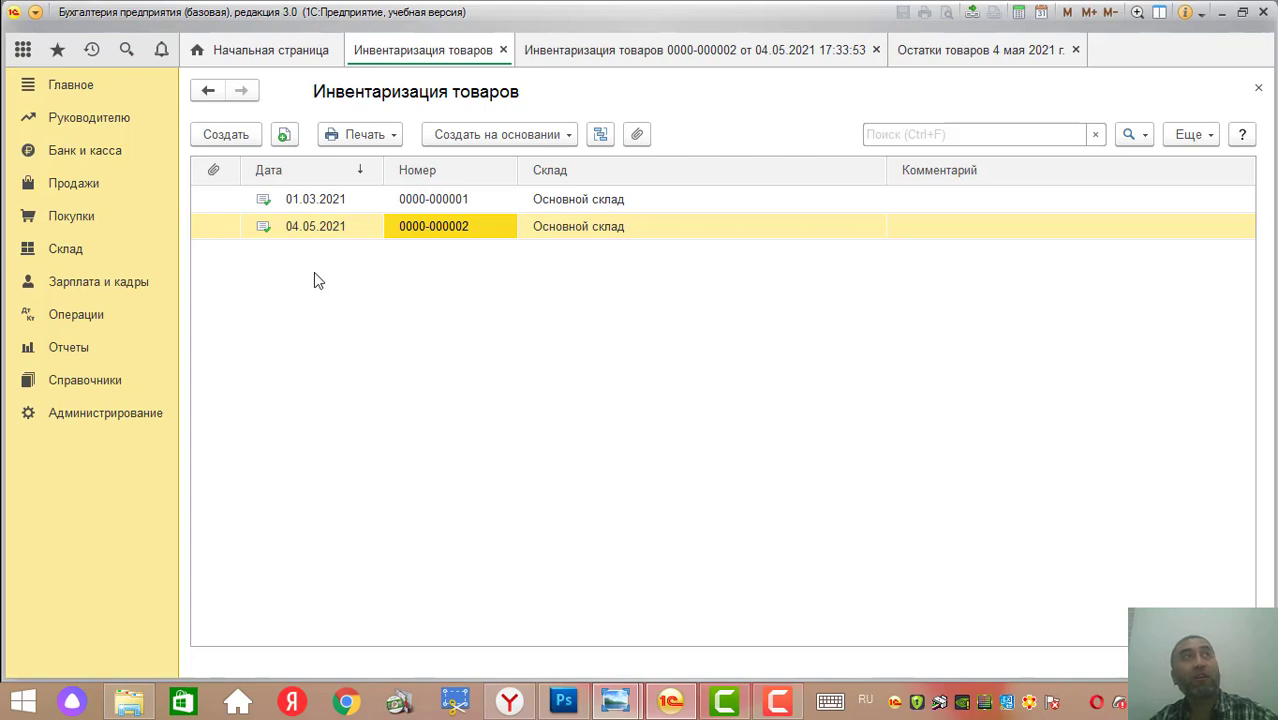
pyautogui.click(66, 250)
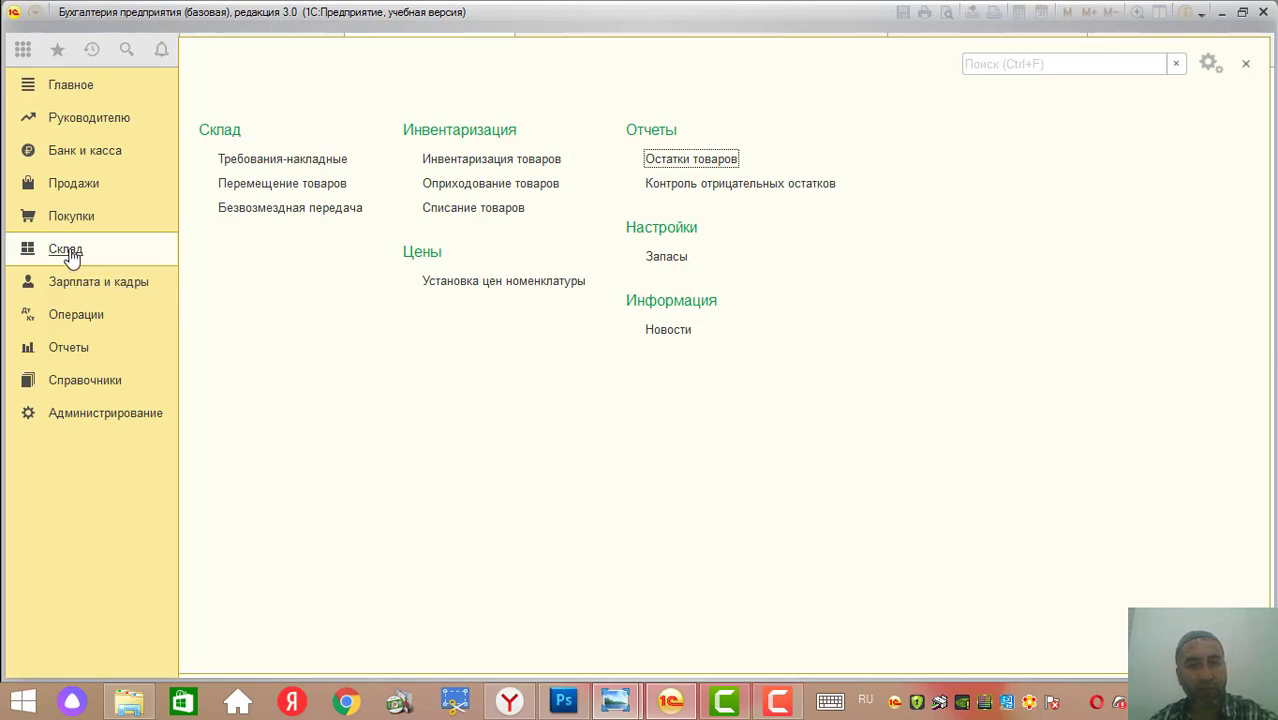
pyautogui.click(492, 218)
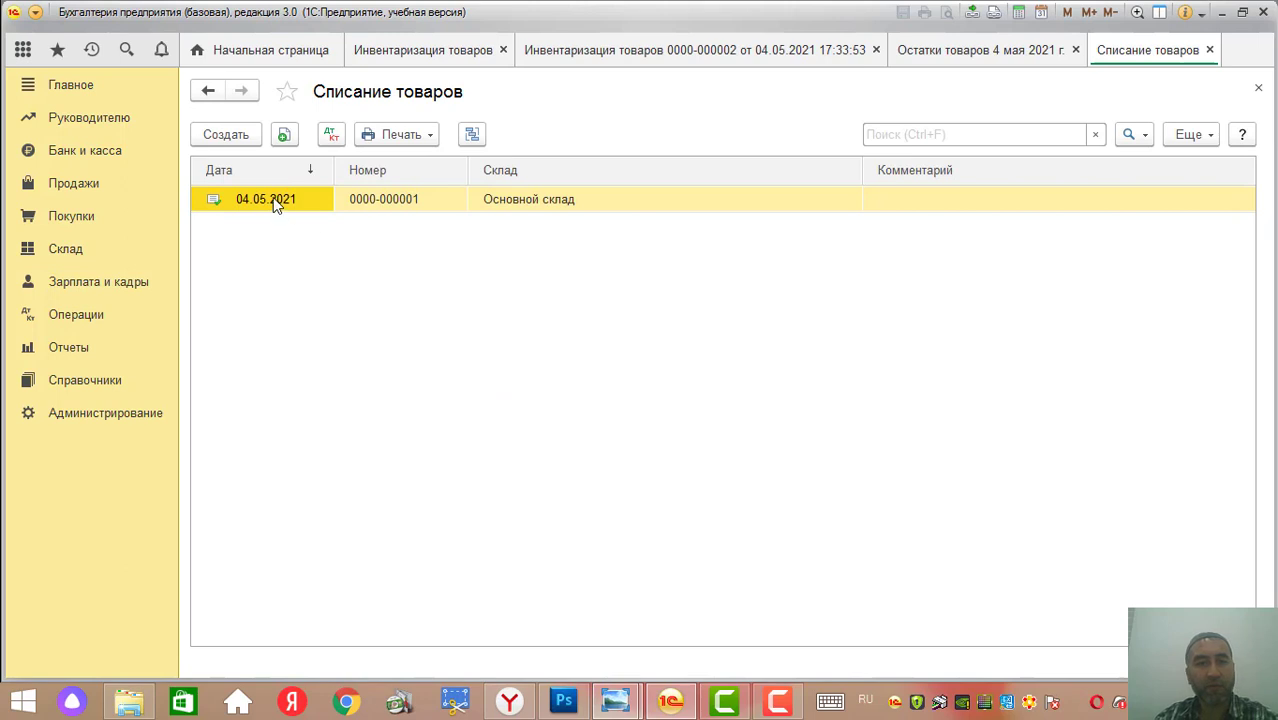
pyautogui.click(236, 133)
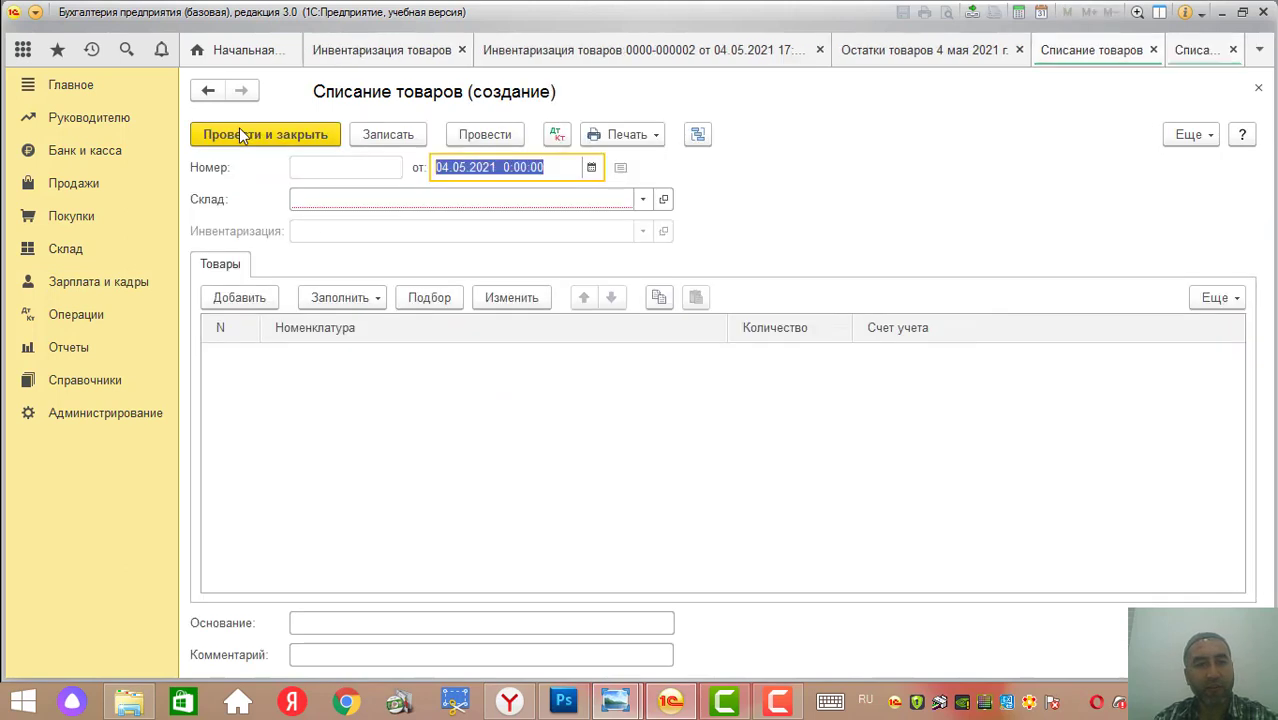
pyautogui.click(400, 203)
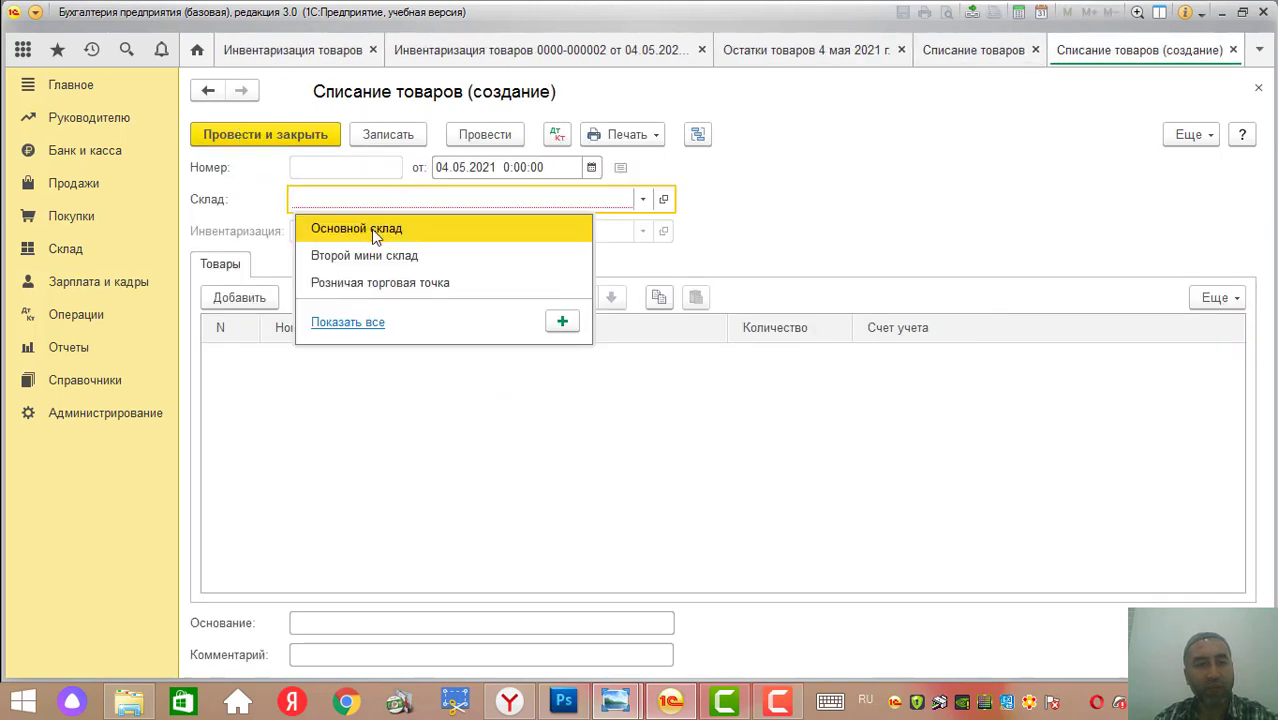
pyautogui.click(345, 223)
# Add the «Солнышко» sugar-powder rogaliks, the «Сладко» oat cookies and the «Расти большой» children's cookies to the write-off, with quantity 1 each
pyautogui.click(240, 298)
pyautogui.click(292, 384)
pyautogui.write('1')
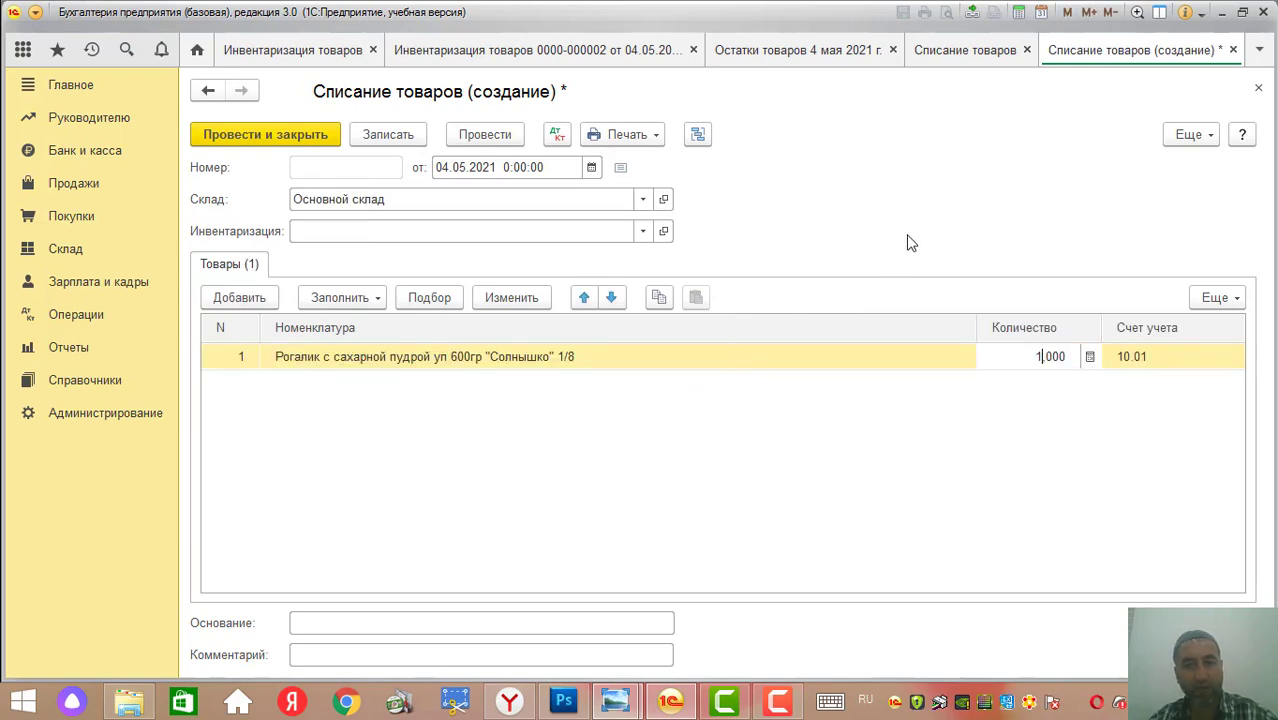
pyautogui.click(255, 302)
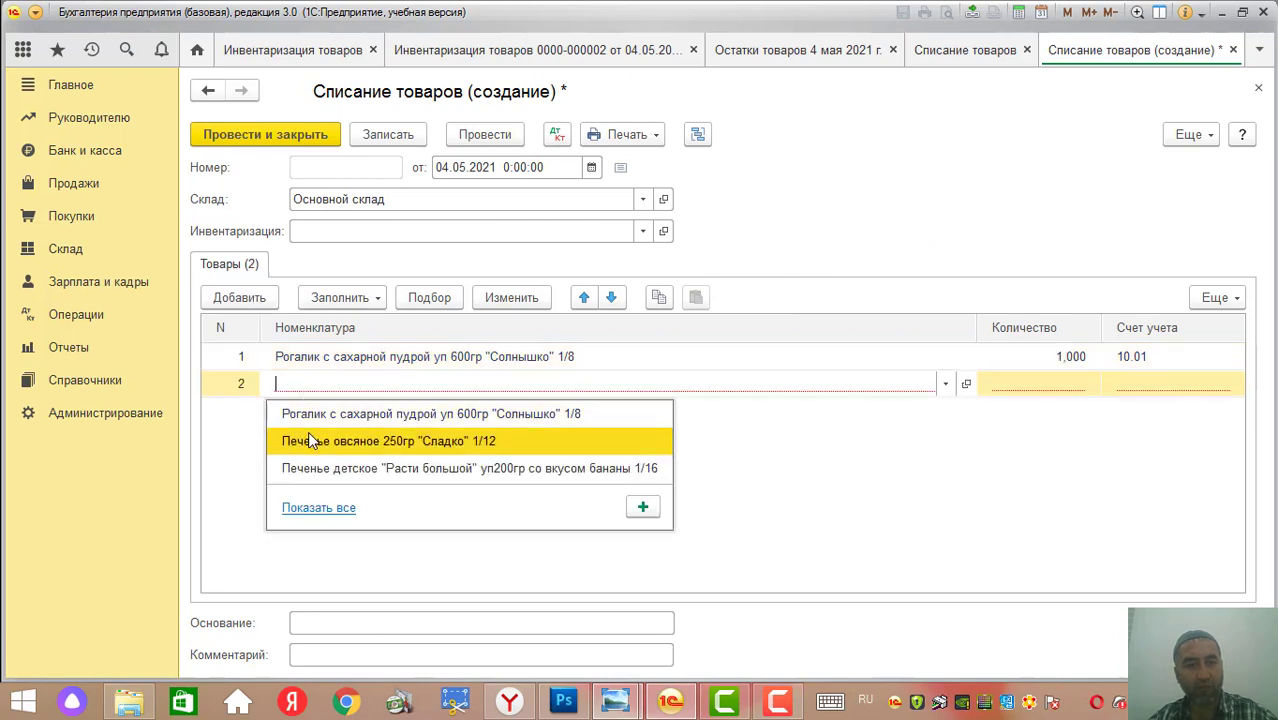
pyautogui.click(308, 436)
pyautogui.write('1')
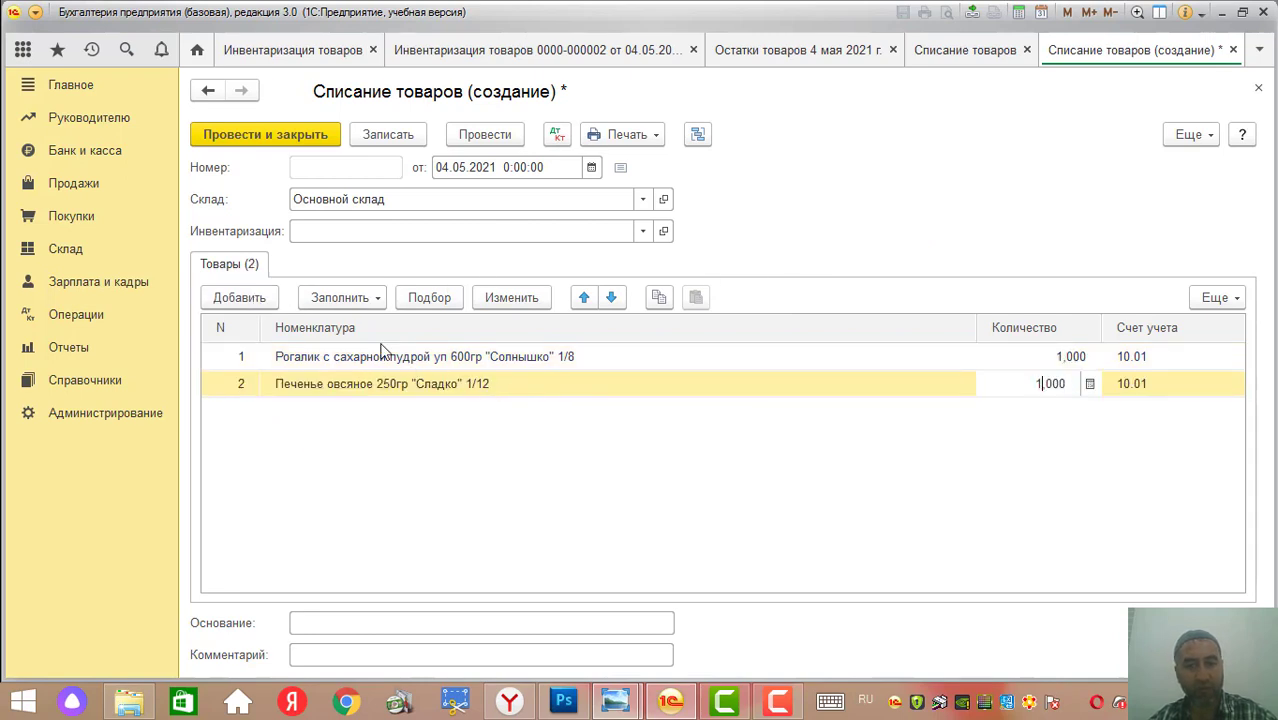
pyautogui.click(246, 303)
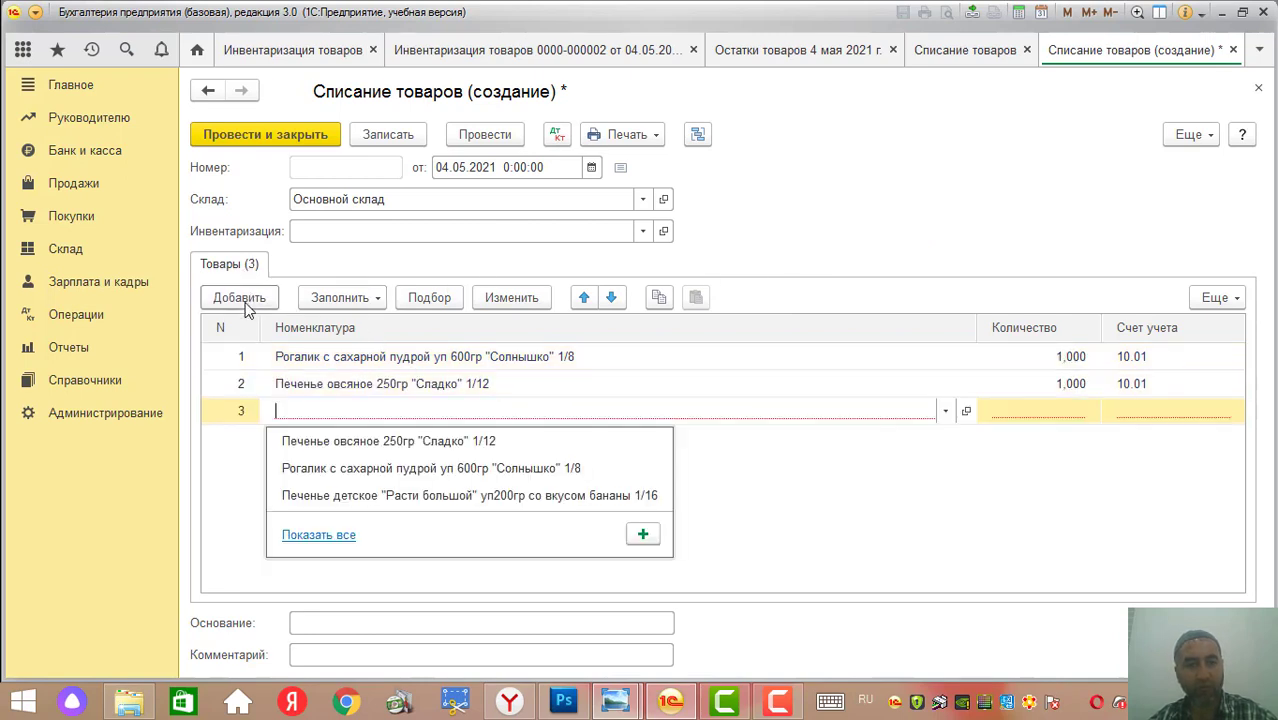
pyautogui.click(313, 490)
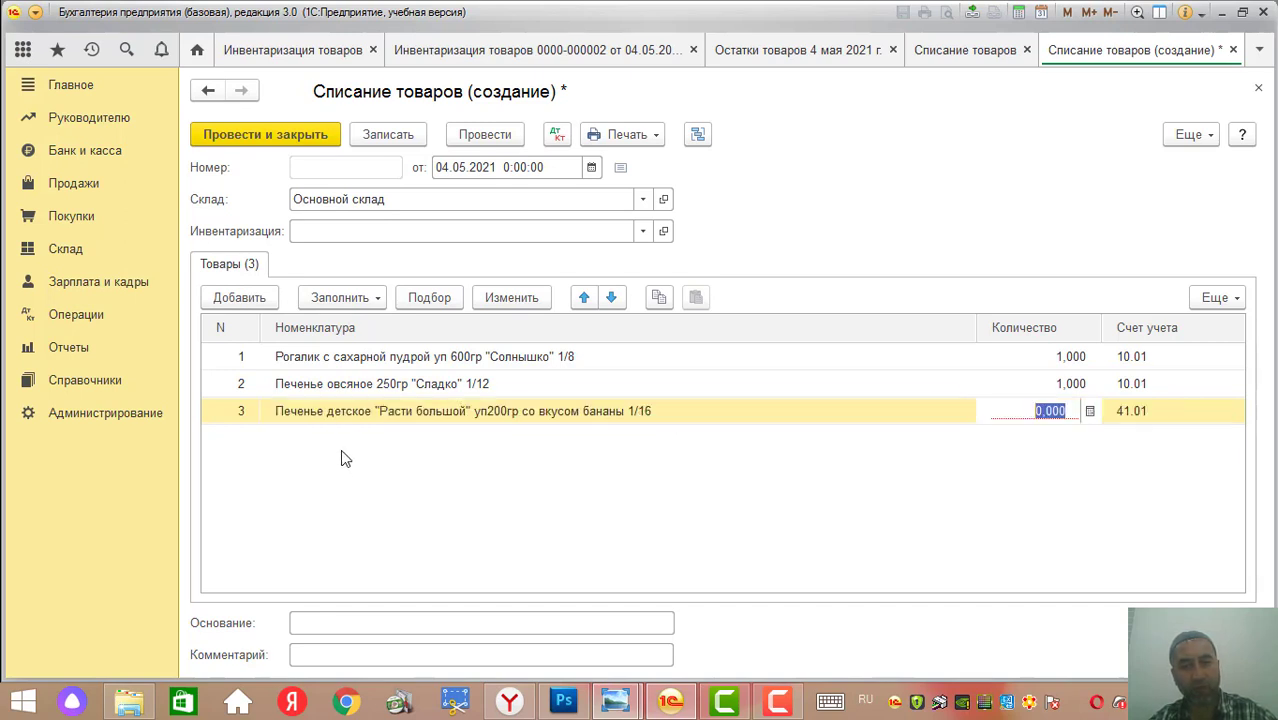
pyautogui.click(472, 505)
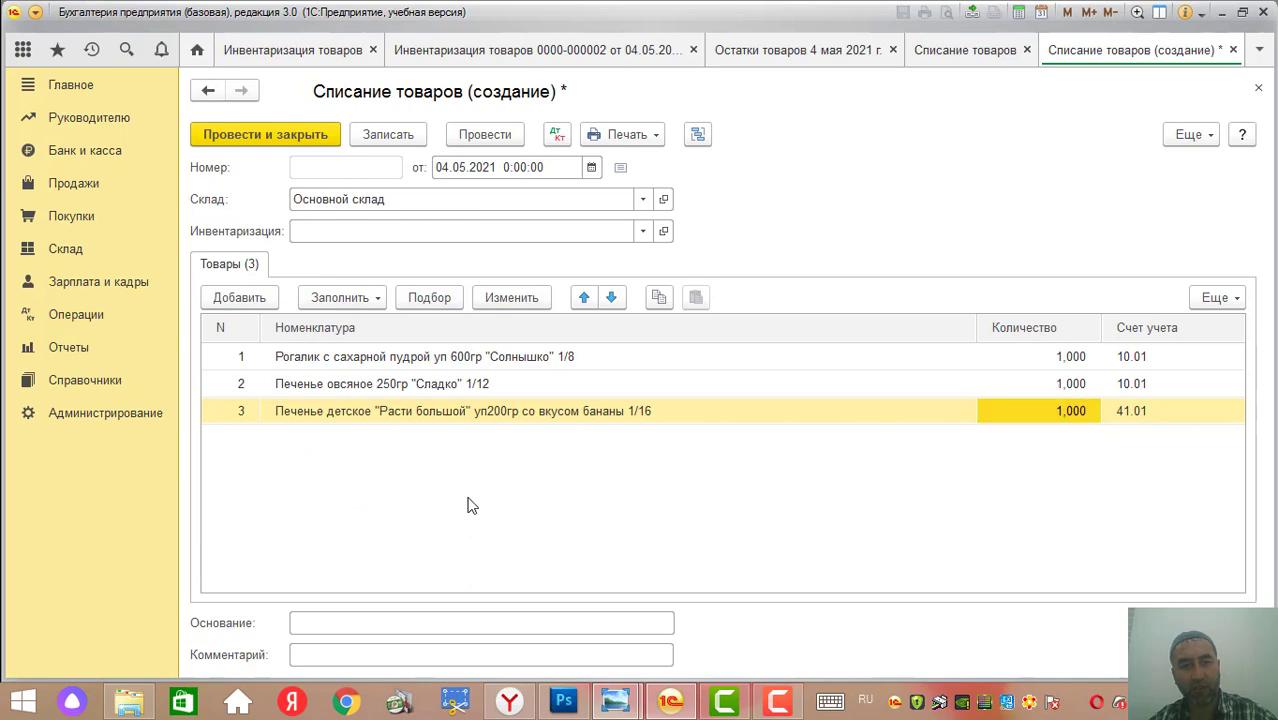
# Save and post the write-off document, then view its «Списание товаров» print form and close it
pyautogui.click(396, 136)
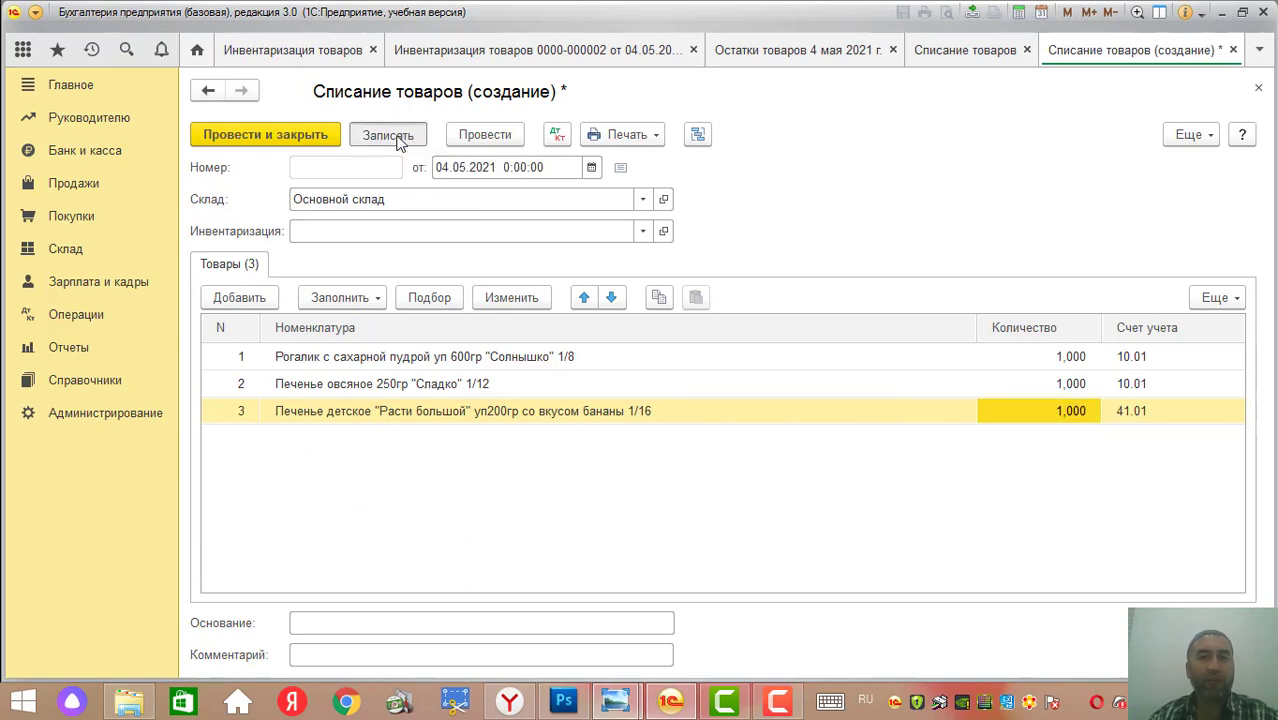
pyautogui.click(480, 134)
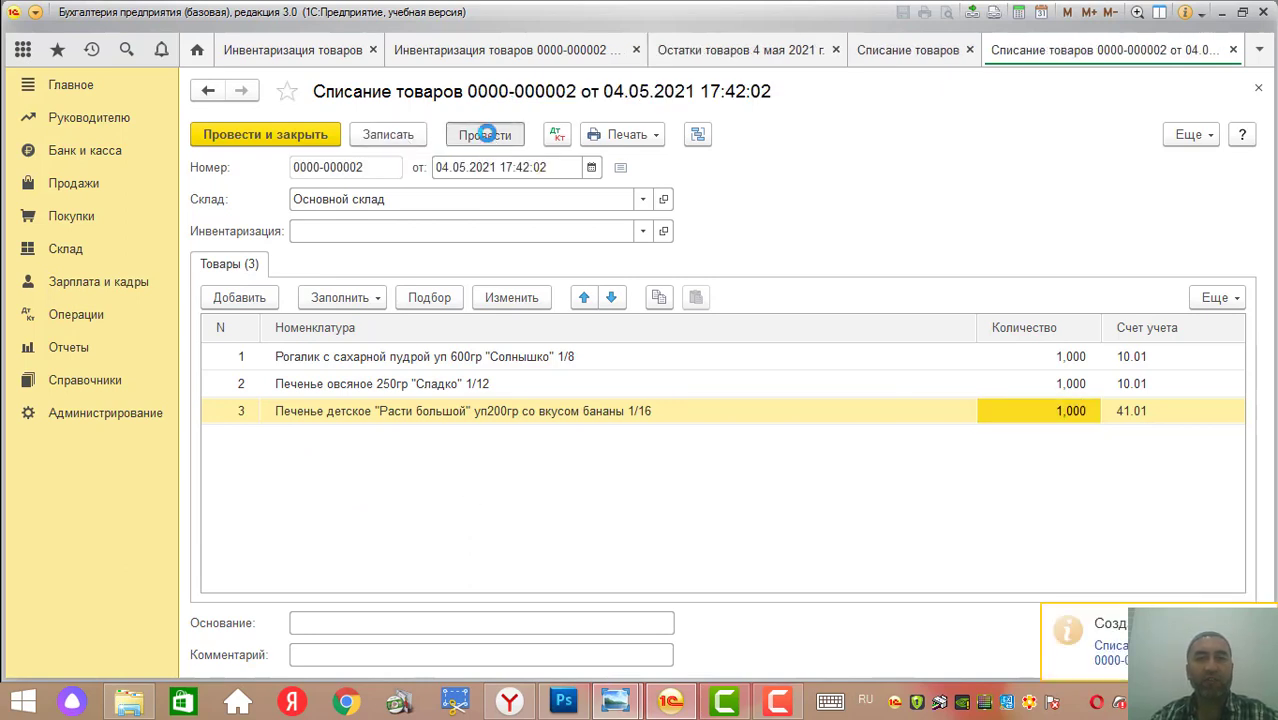
pyautogui.click(622, 136)
pyautogui.click(645, 190)
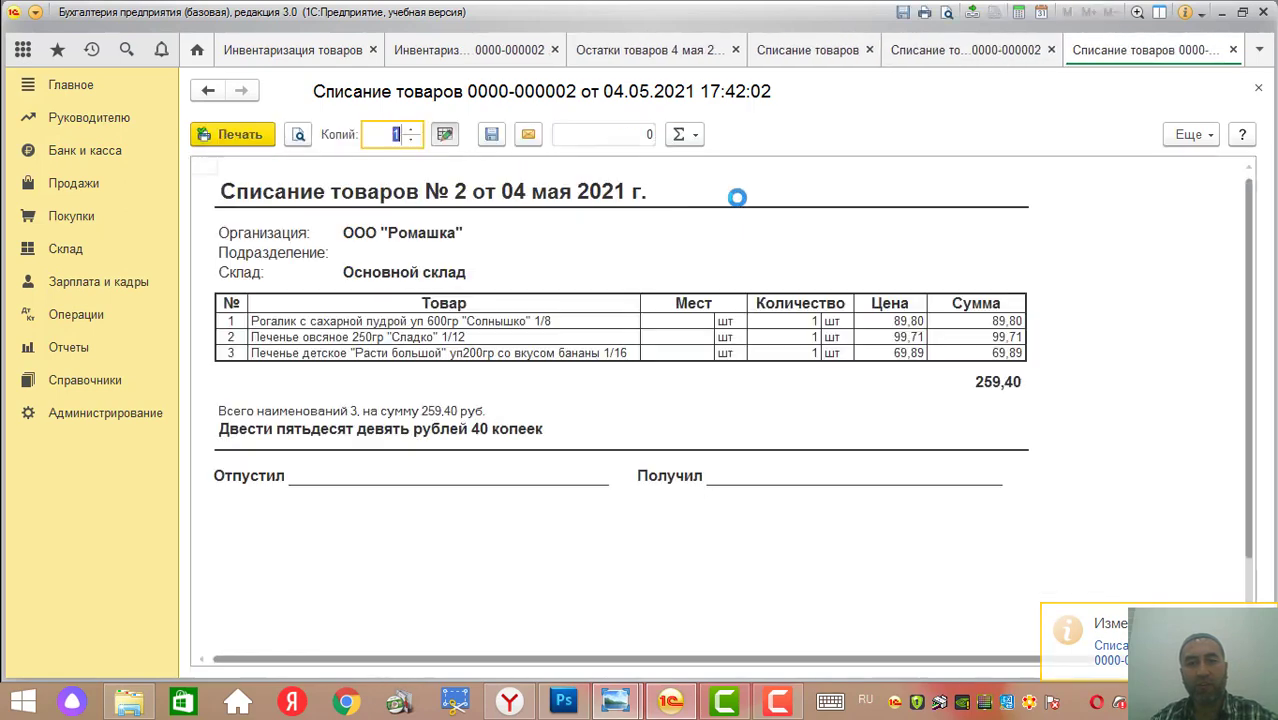
pyautogui.click(1258, 89)
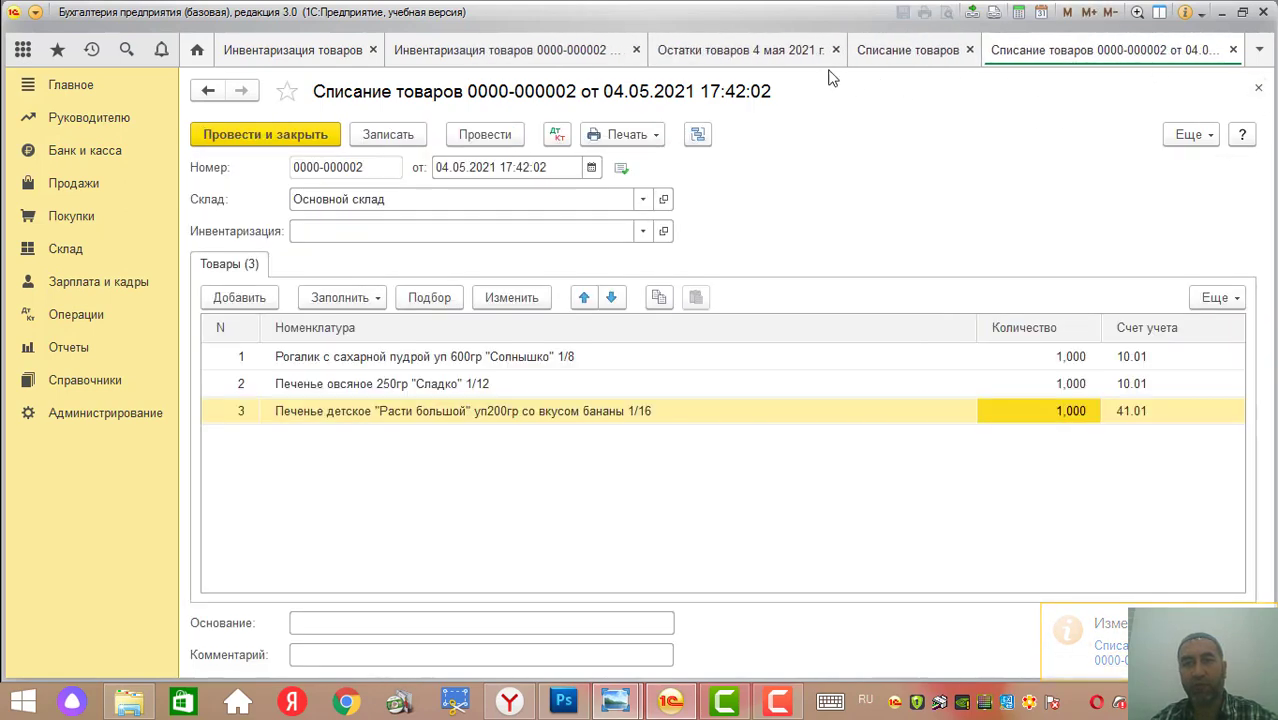
# Regenerate the «Остатки товаров» report for 04.05.2021 to check the write-off, and view and close the write-off list
pyautogui.click(697, 55)
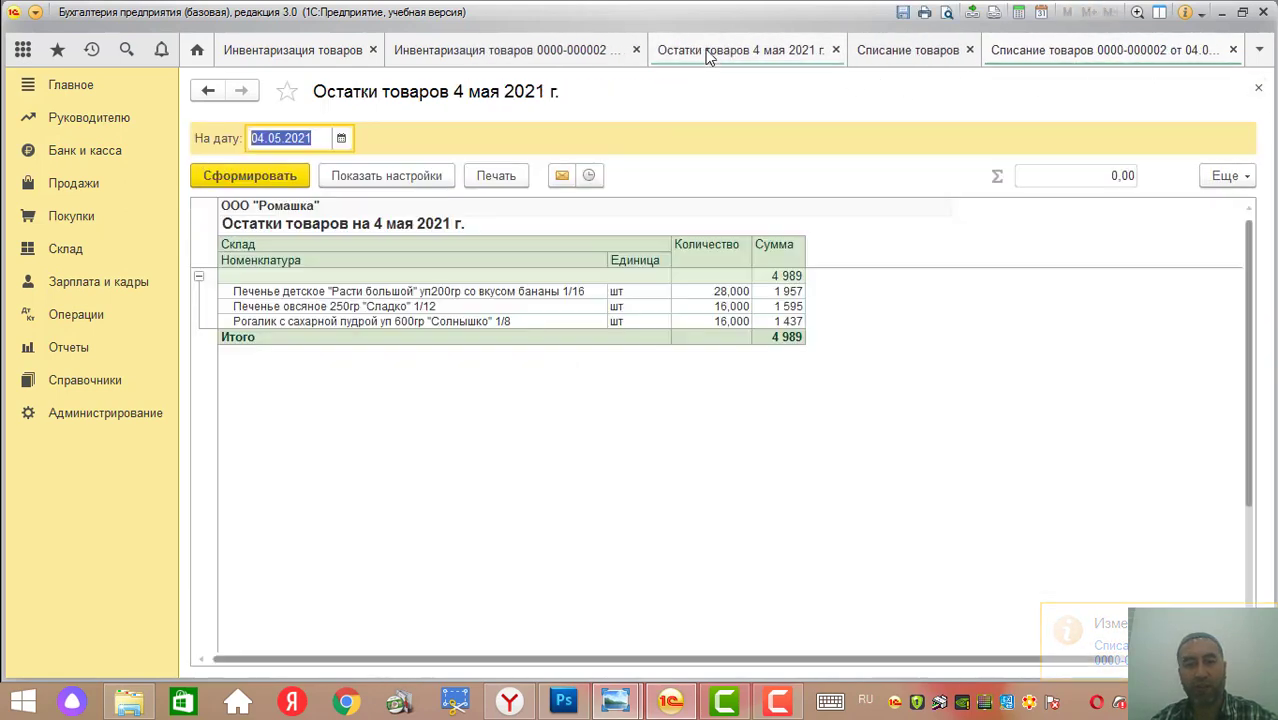
pyautogui.click(283, 184)
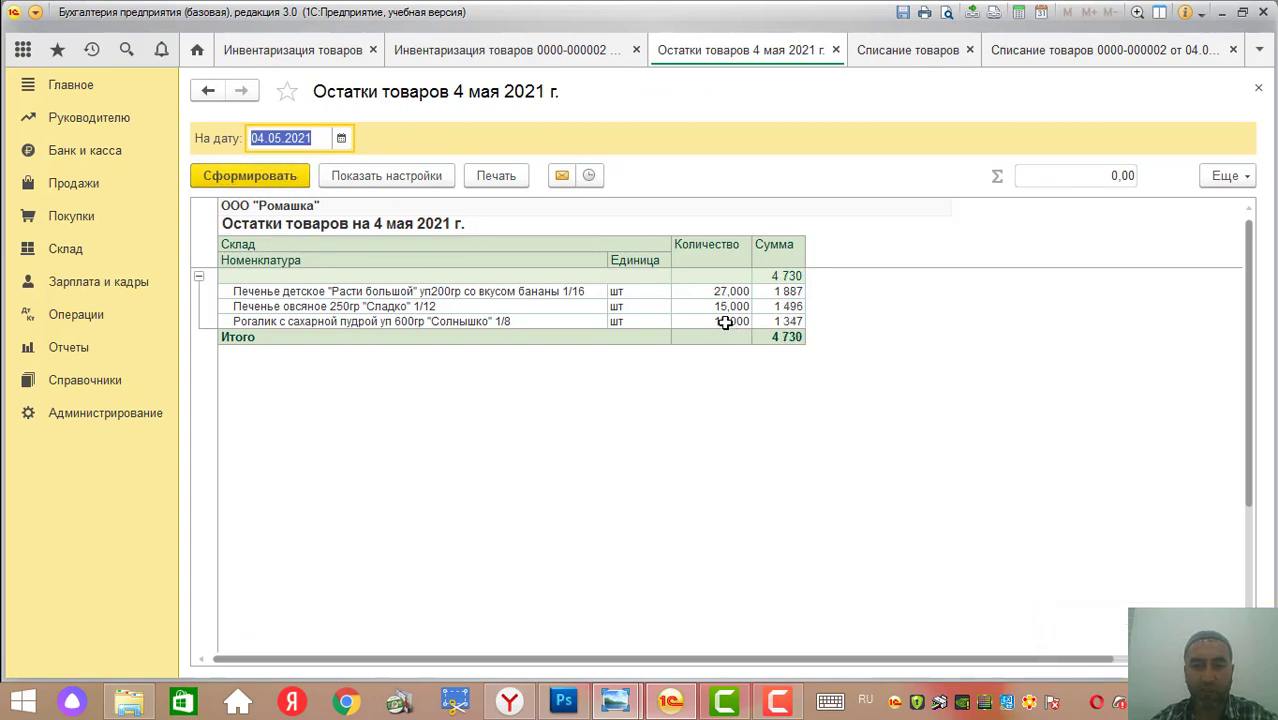
pyautogui.click(910, 52)
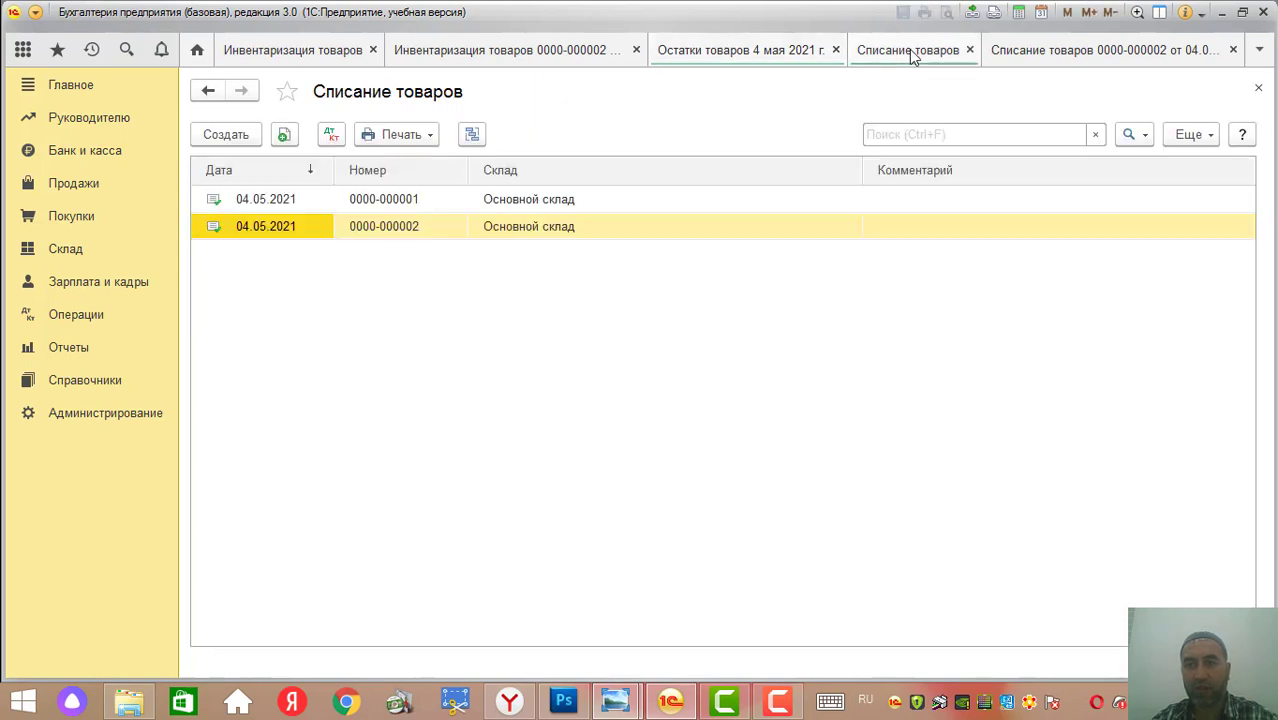
pyautogui.click(1260, 91)
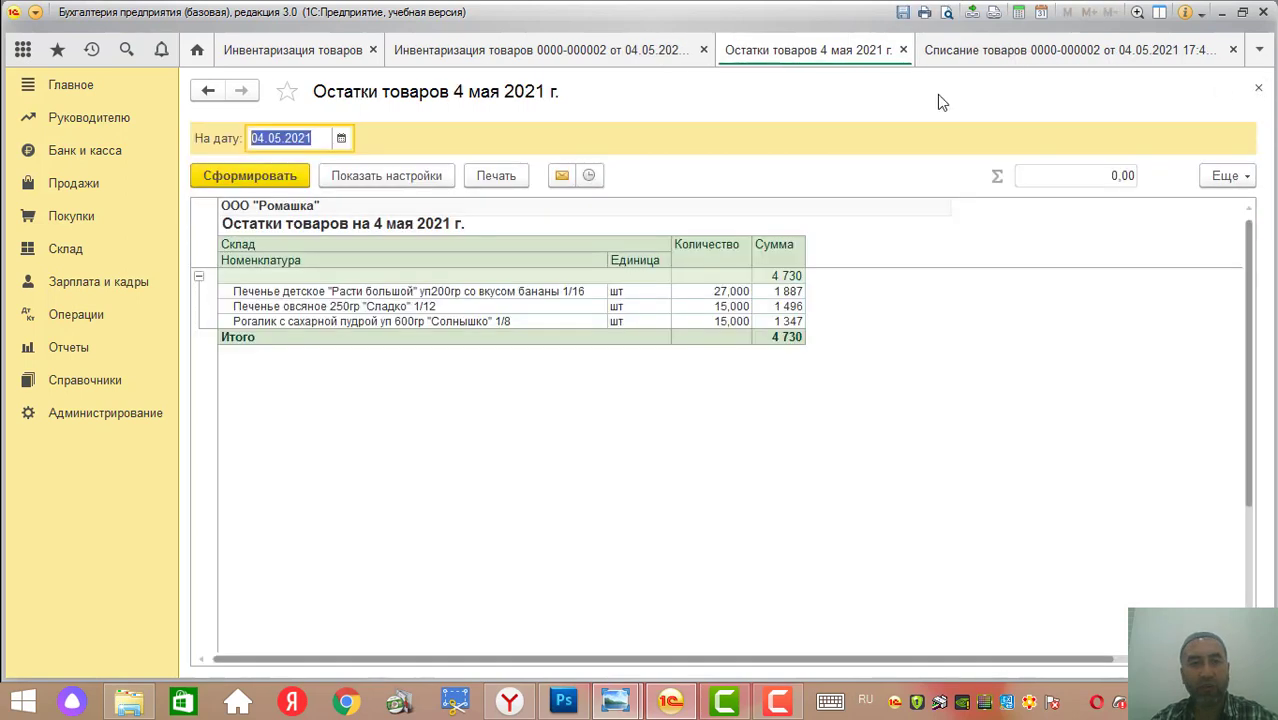
# Create a new «Оприходование товаров» document from the warehouse section and set its warehouse to «Основной склад»
pyautogui.click(80, 252)
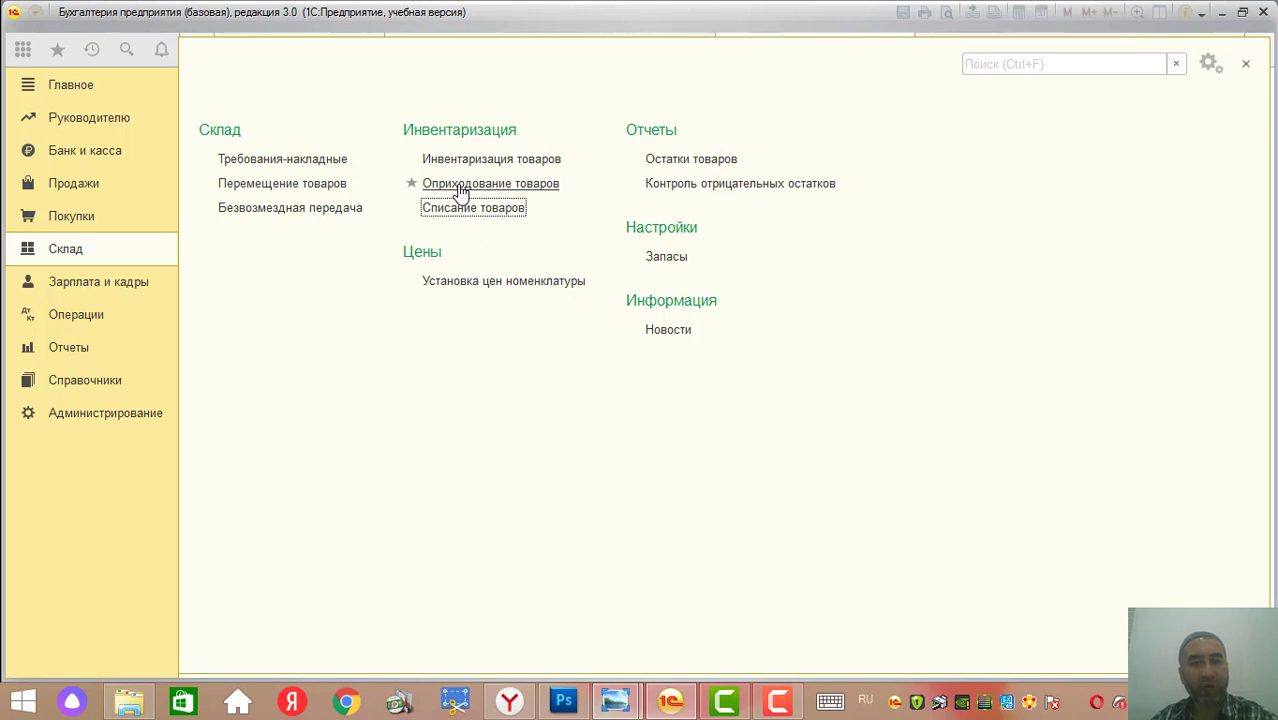
pyautogui.click(460, 186)
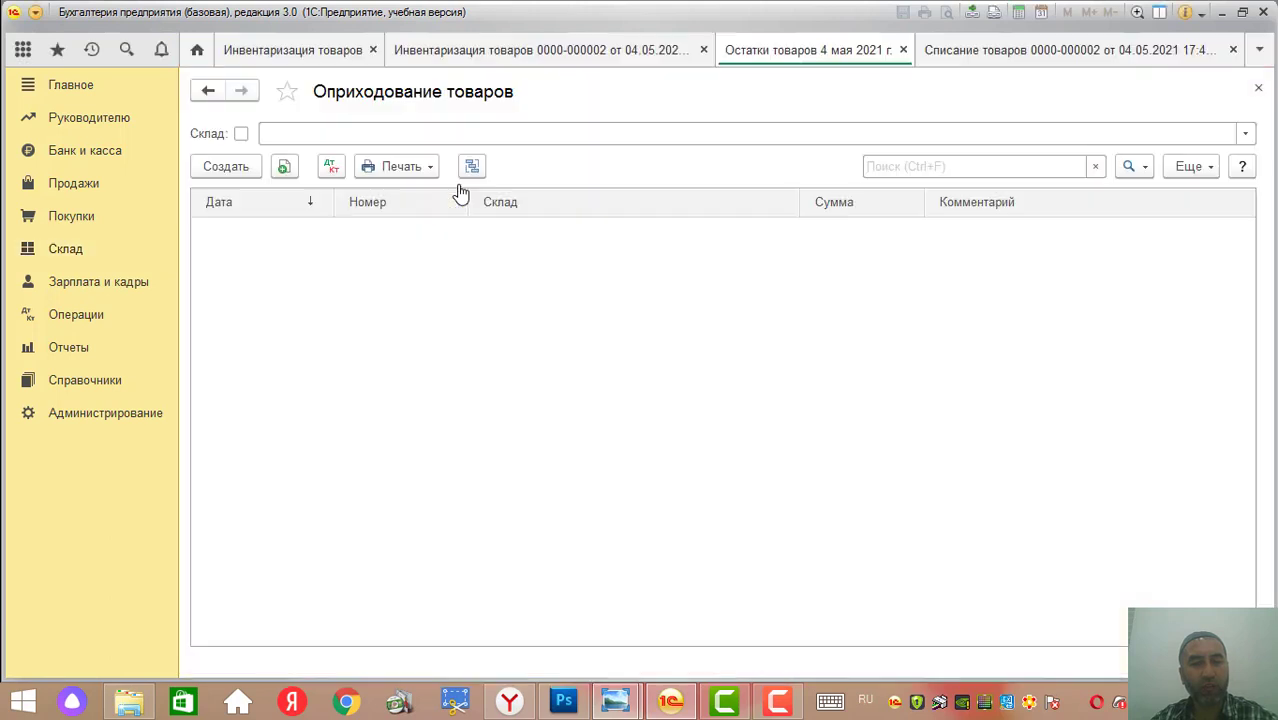
pyautogui.click(232, 168)
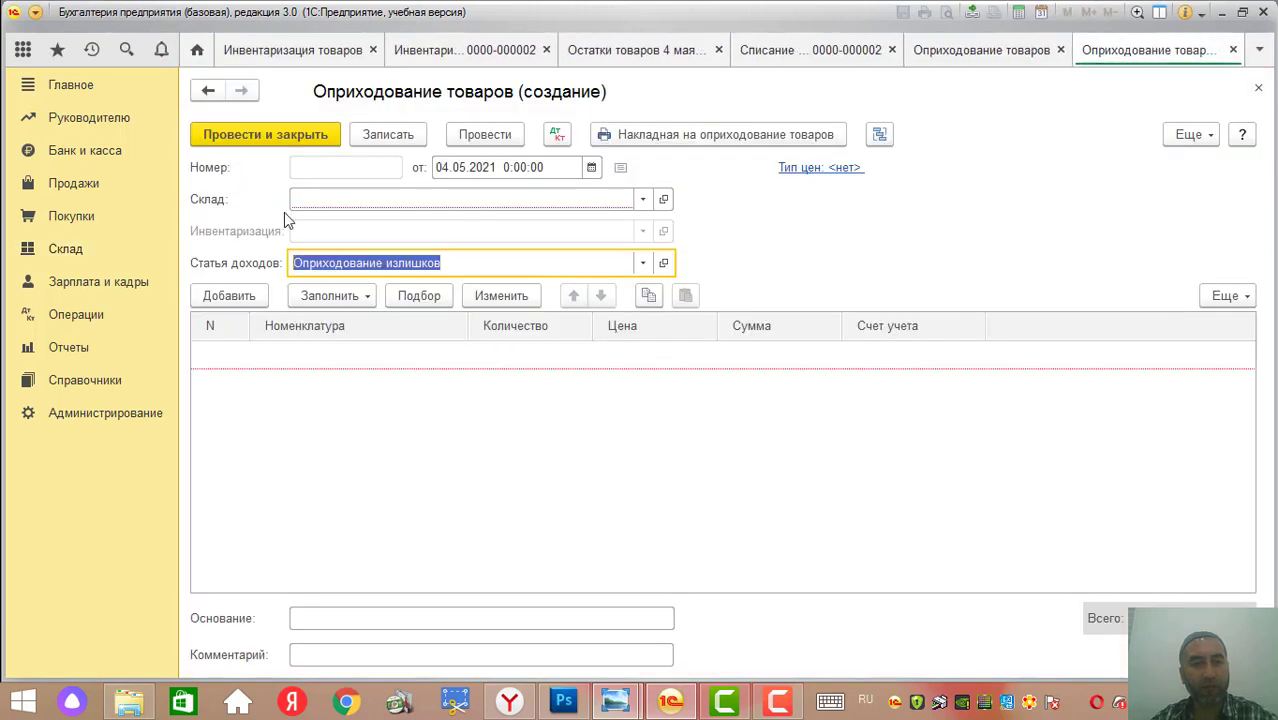
pyautogui.click(408, 199)
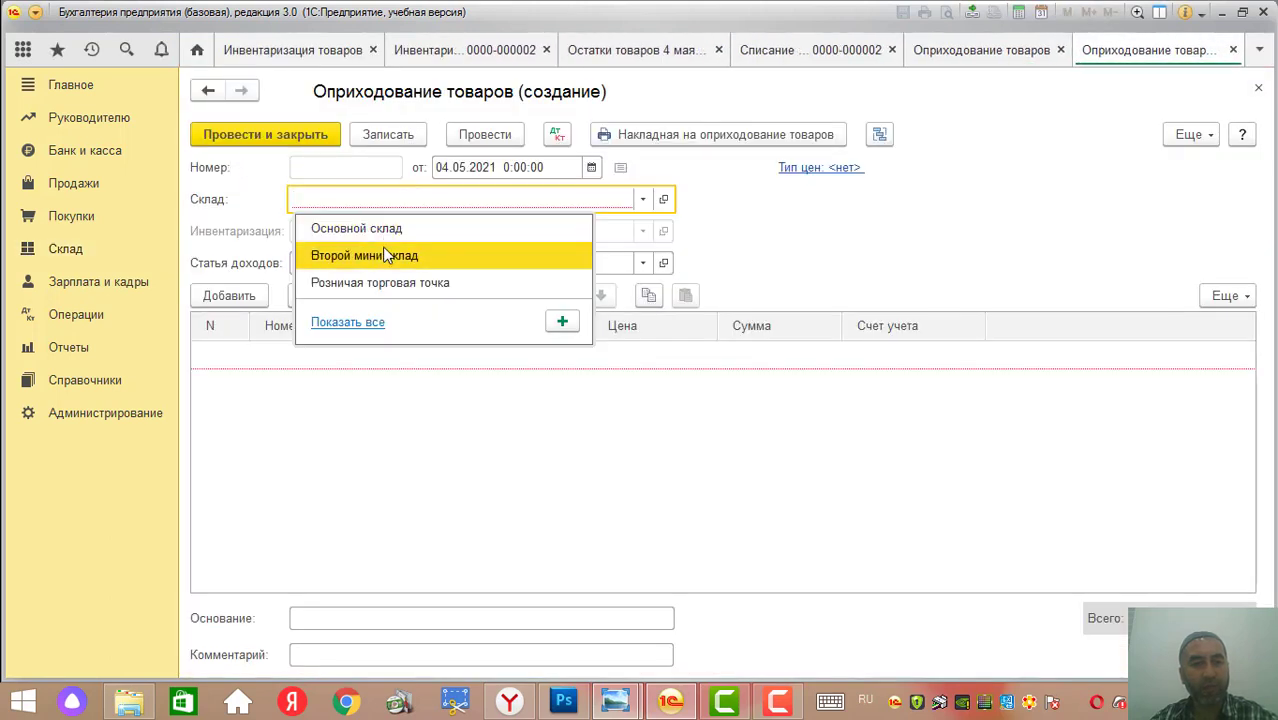
pyautogui.click(386, 230)
pyautogui.click(389, 231)
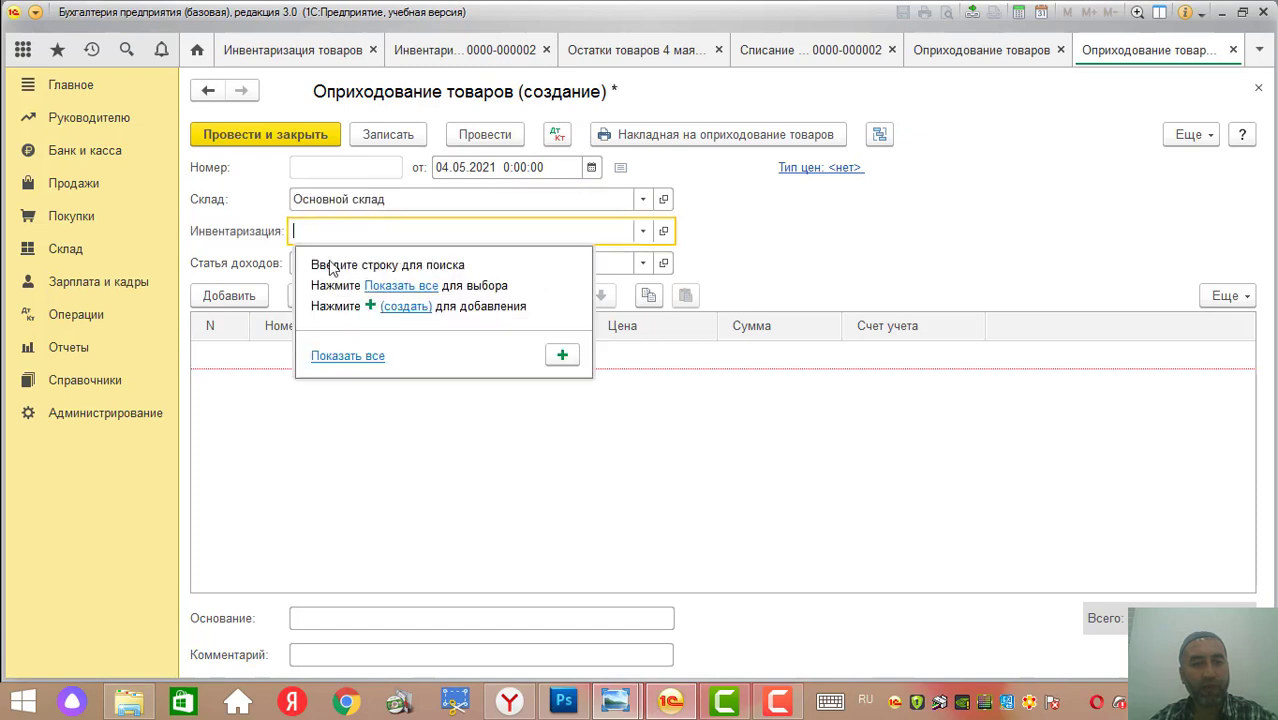
# Add the «Расти большой» children's cookies, the «Сладко» oat cookies and the «Солнышко» rogaliks to the receipt, with quantity 1 each
pyautogui.click(257, 295)
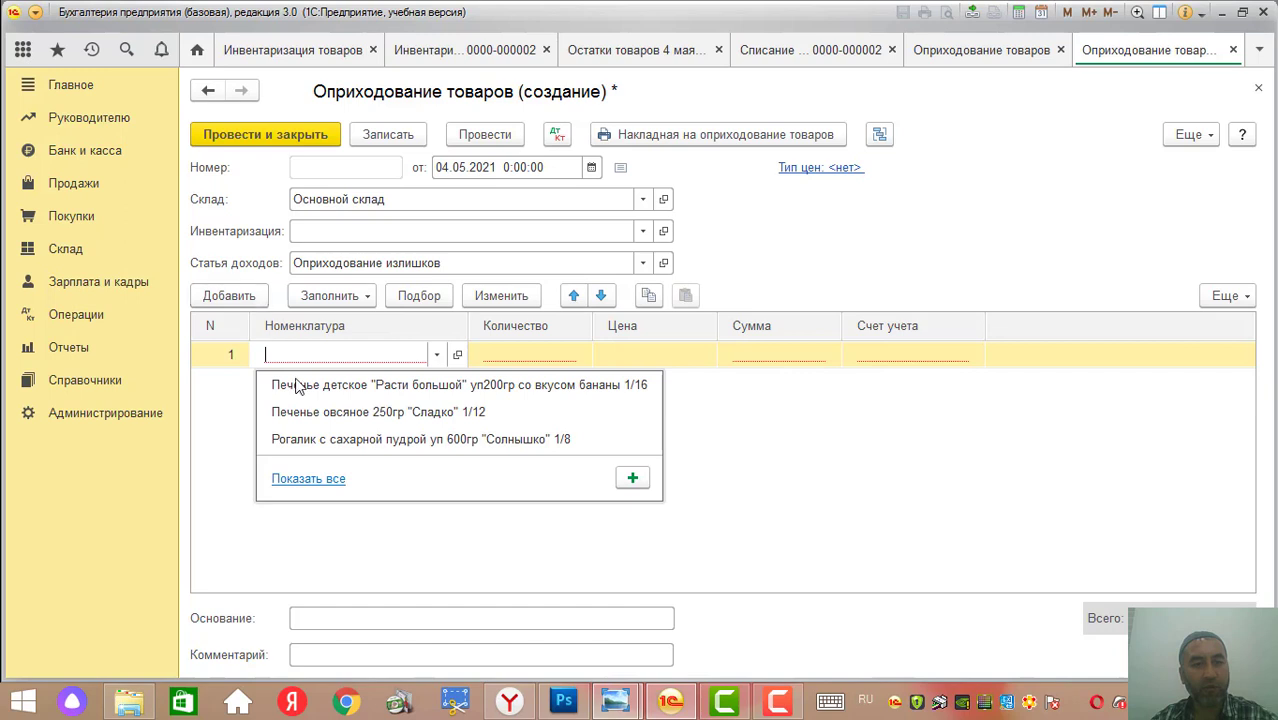
pyautogui.write('1')
pyautogui.click(240, 295)
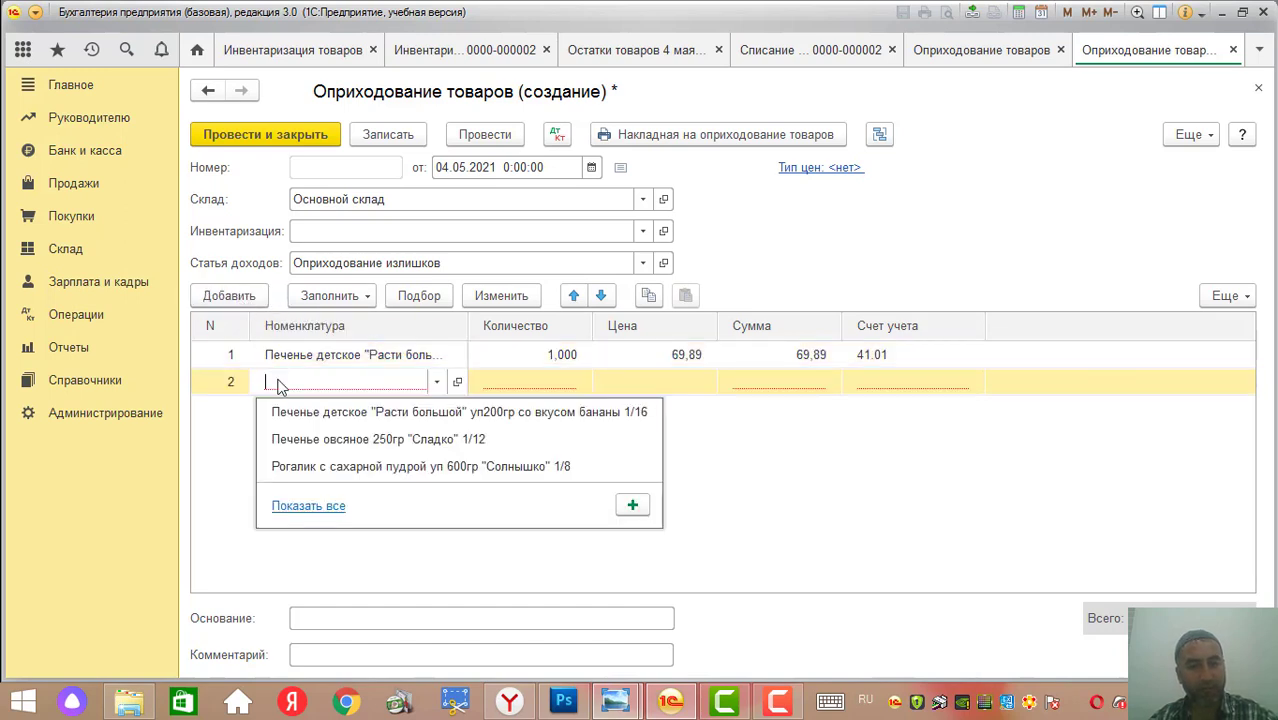
pyautogui.click(297, 444)
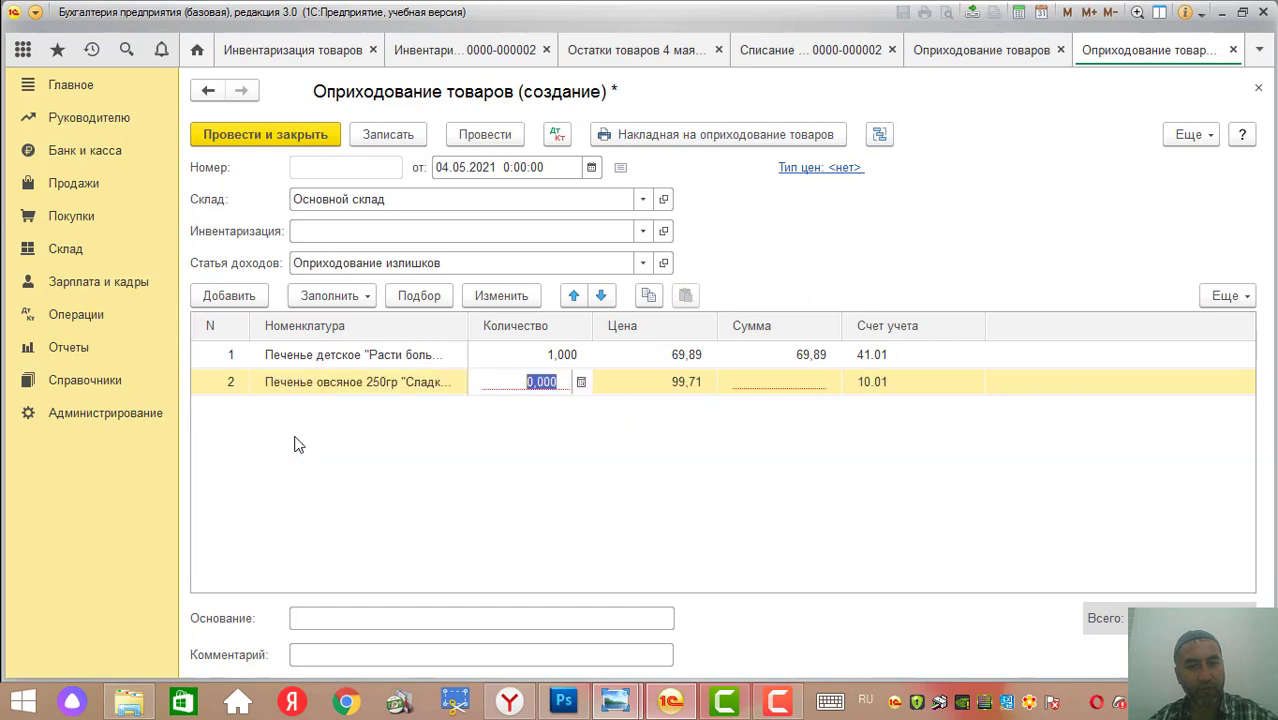
pyautogui.click(241, 302)
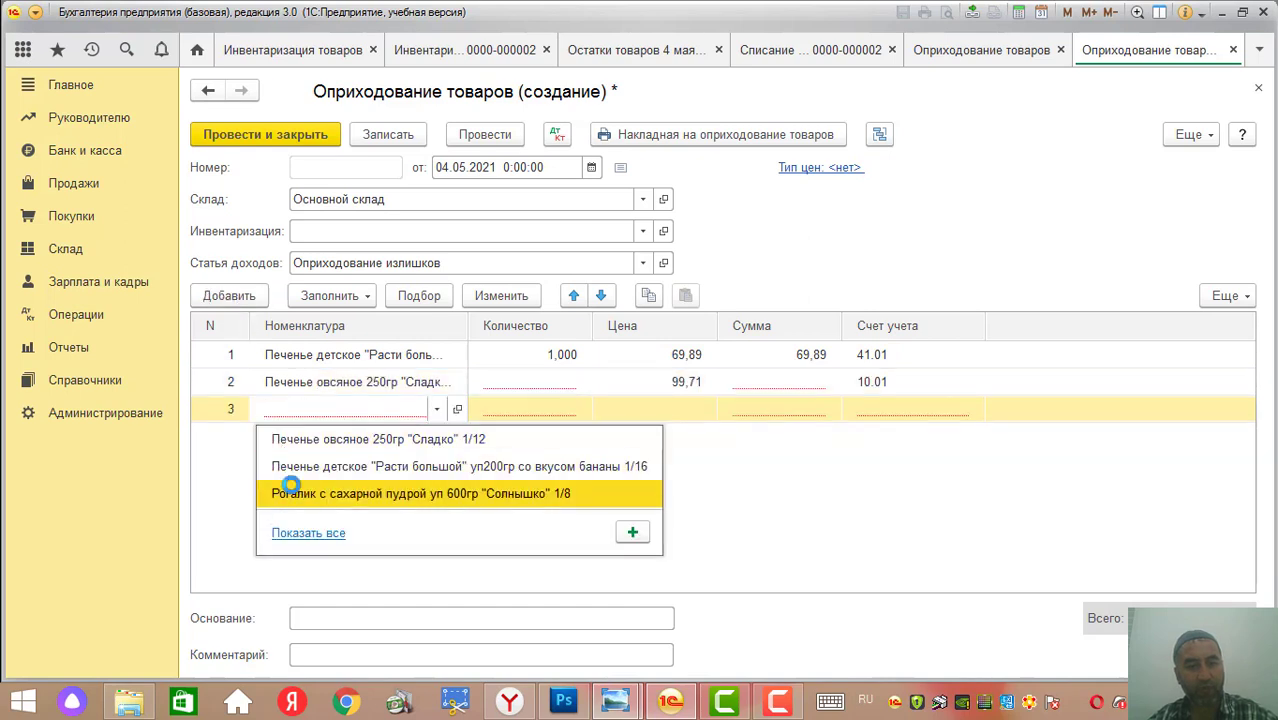
pyautogui.click(297, 493)
pyautogui.write('1')
pyautogui.click(507, 382)
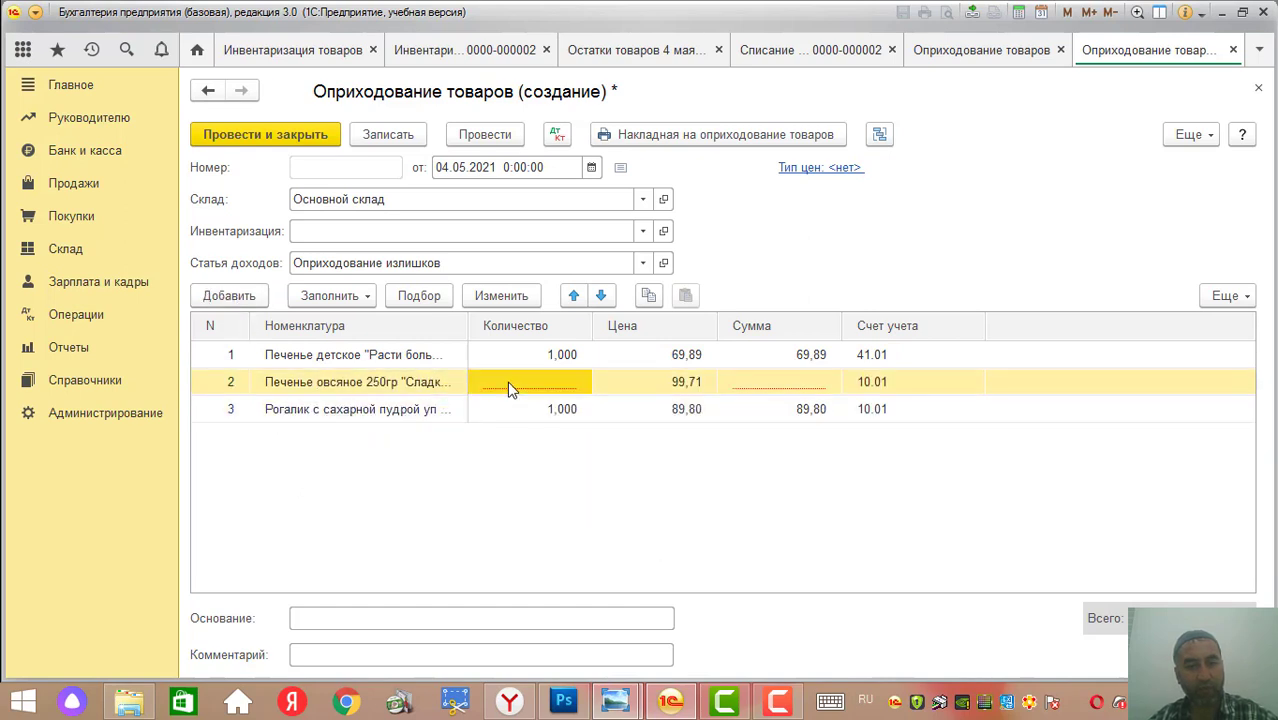
pyautogui.click(507, 381)
pyautogui.write('1')
pyautogui.click(504, 453)
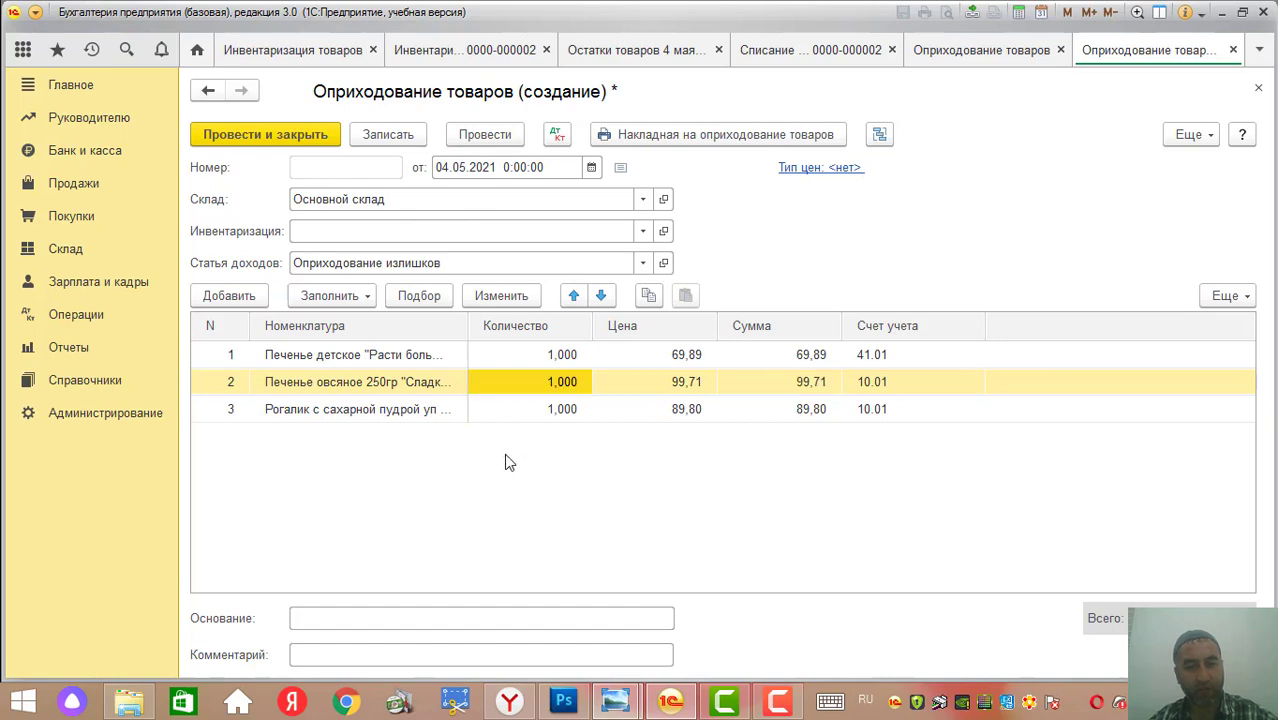
# Post the goods receipt document, and view and close its «Накладная на оприходование товаров» print form
pyautogui.click(488, 139)
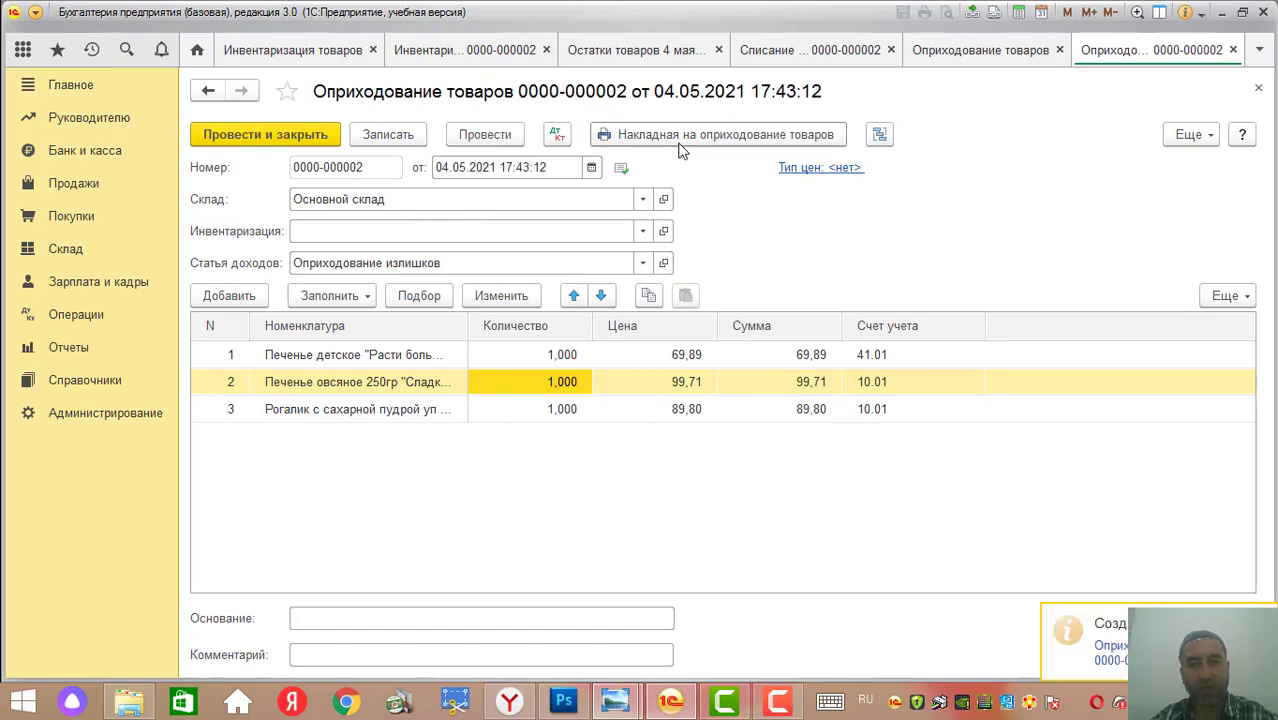
pyautogui.click(703, 140)
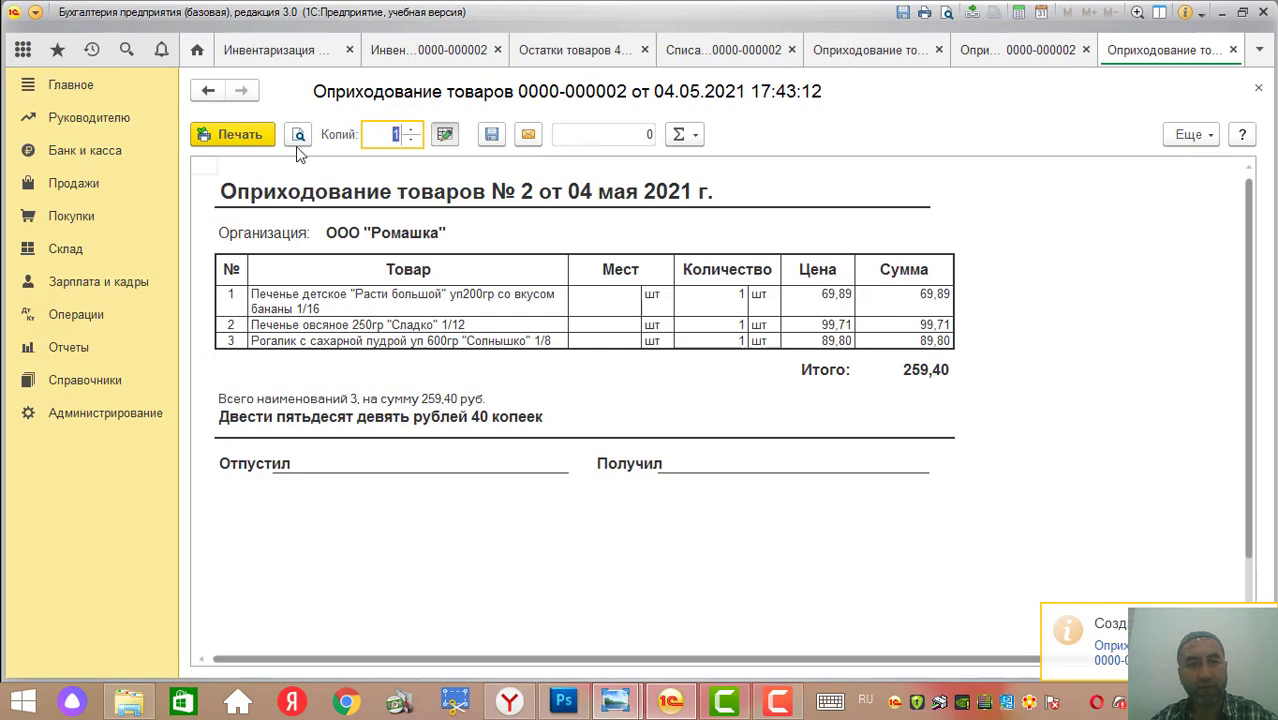
pyautogui.click(1258, 88)
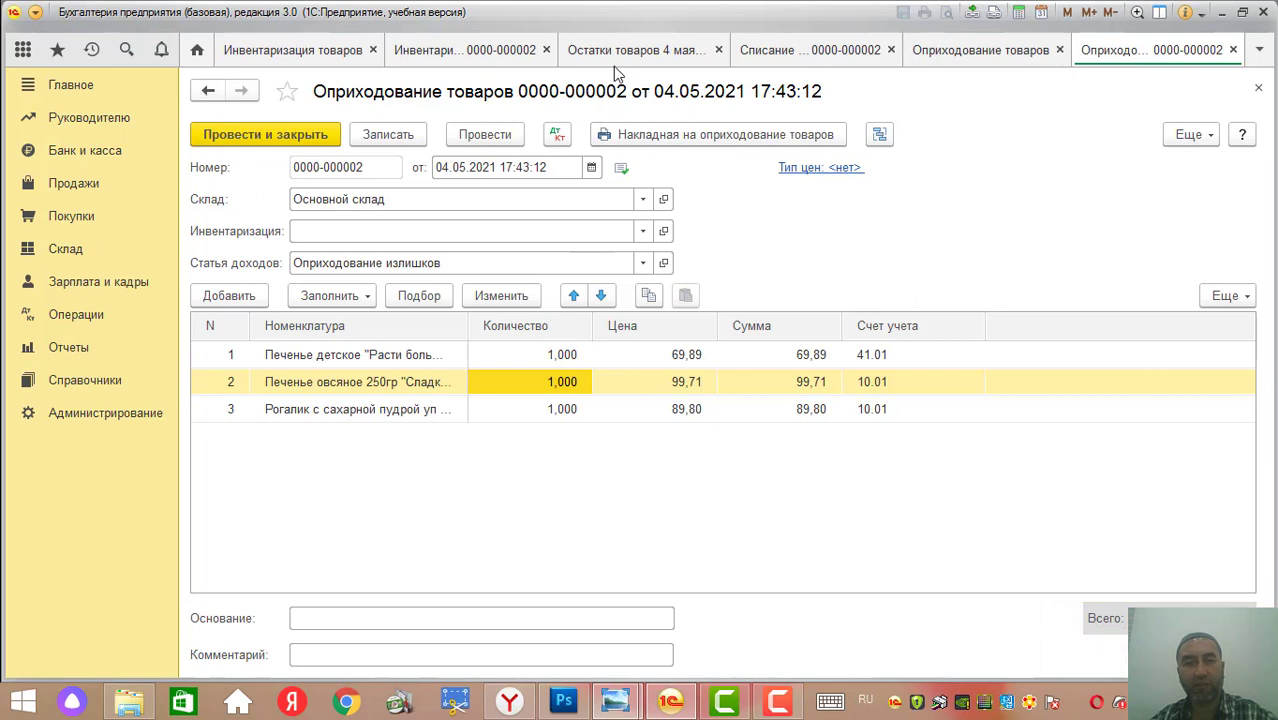
# Regenerate the «Остатки товаров» report for 04.05.2021 to check the receipt, and switch to the workflow diagram in Windows Photo Viewer
pyautogui.click(640, 55)
pyautogui.click(285, 180)
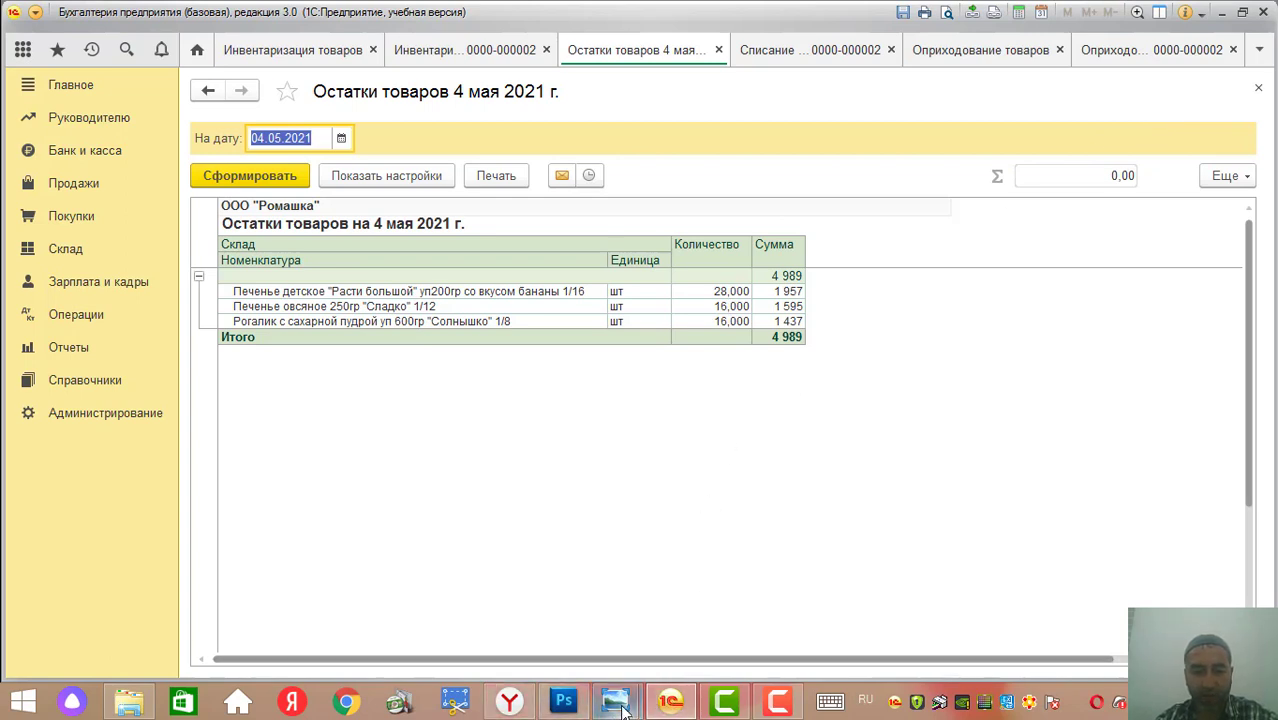
pyautogui.moveTo(622, 708)
pyautogui.click(706, 634)
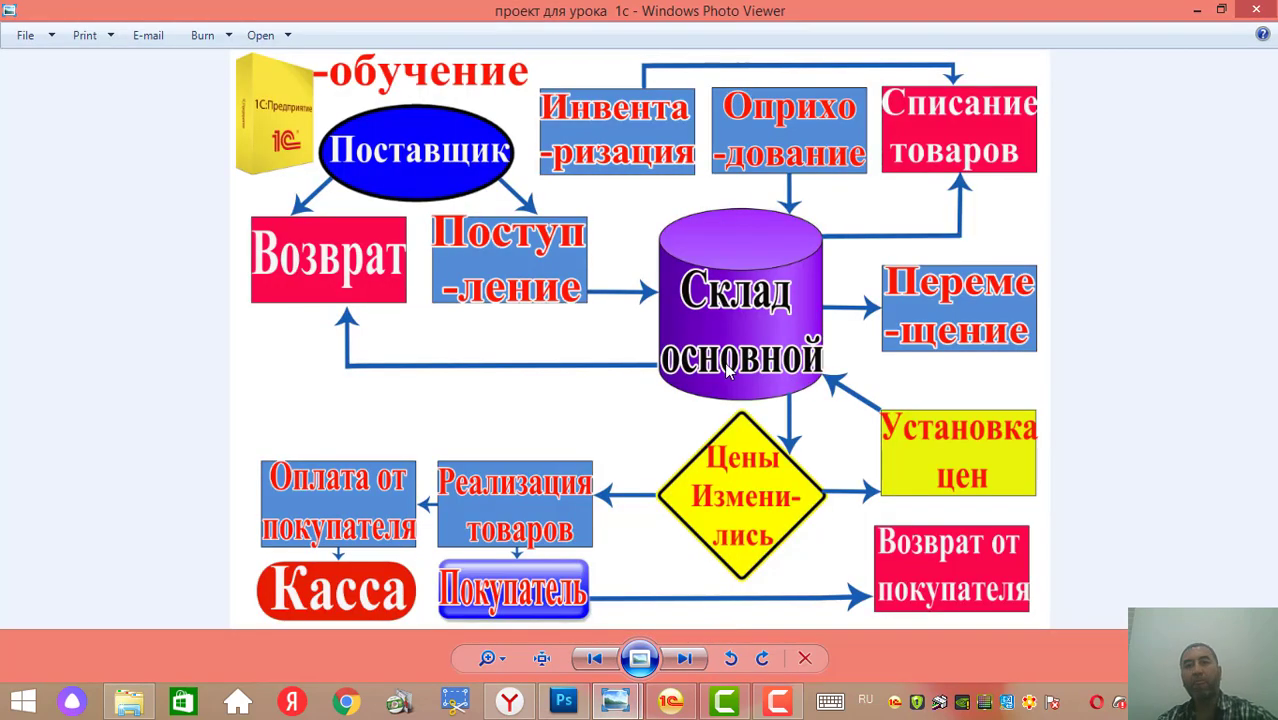